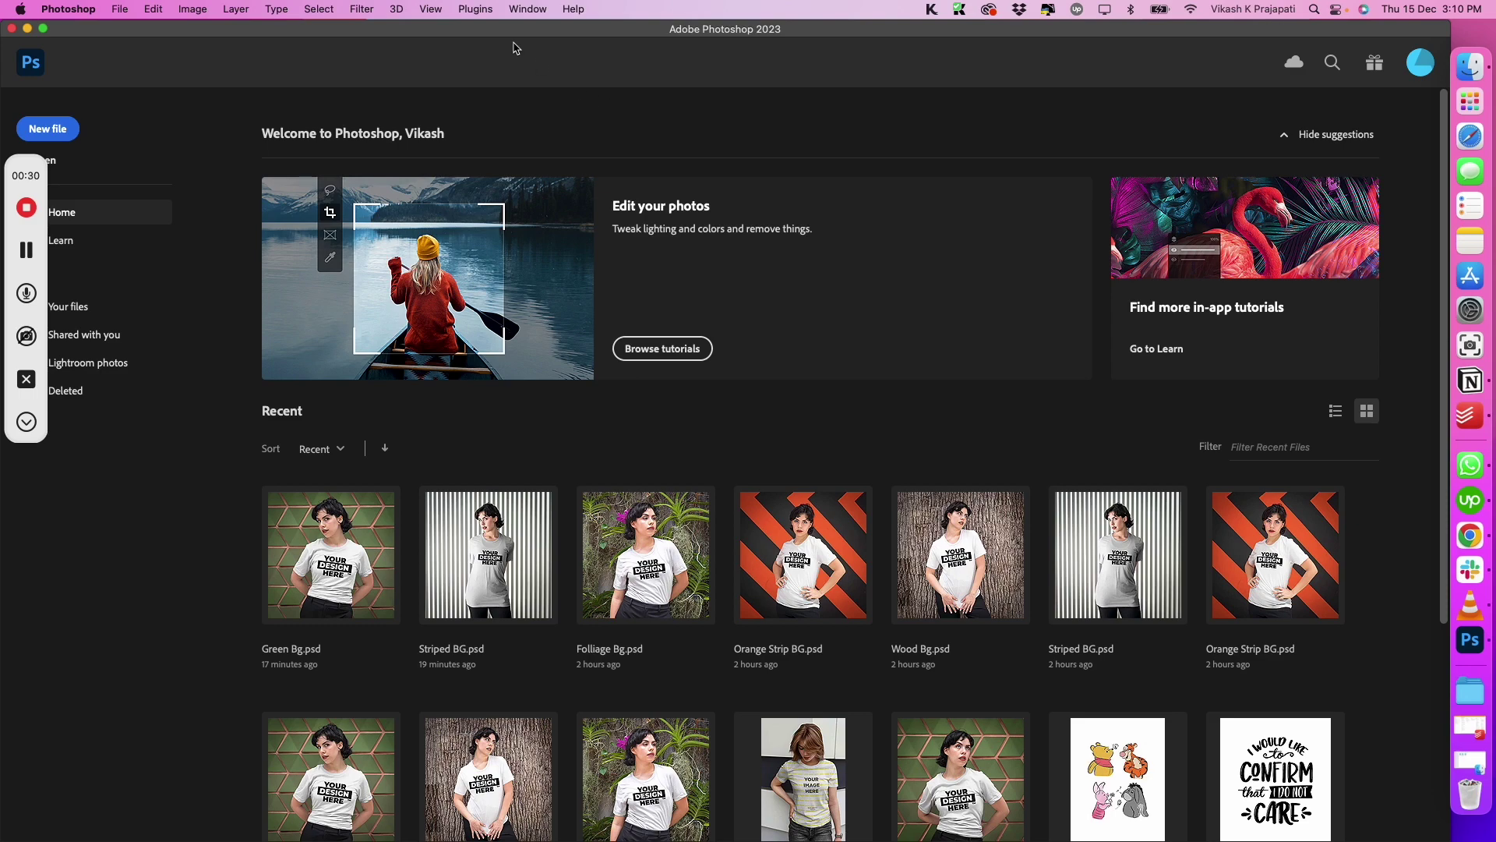
- Open the Bulk Mockup plugin and minimize the main Photoshop window, leaving only the plugin panel
click(477, 8)
mouse_move(533, 88)
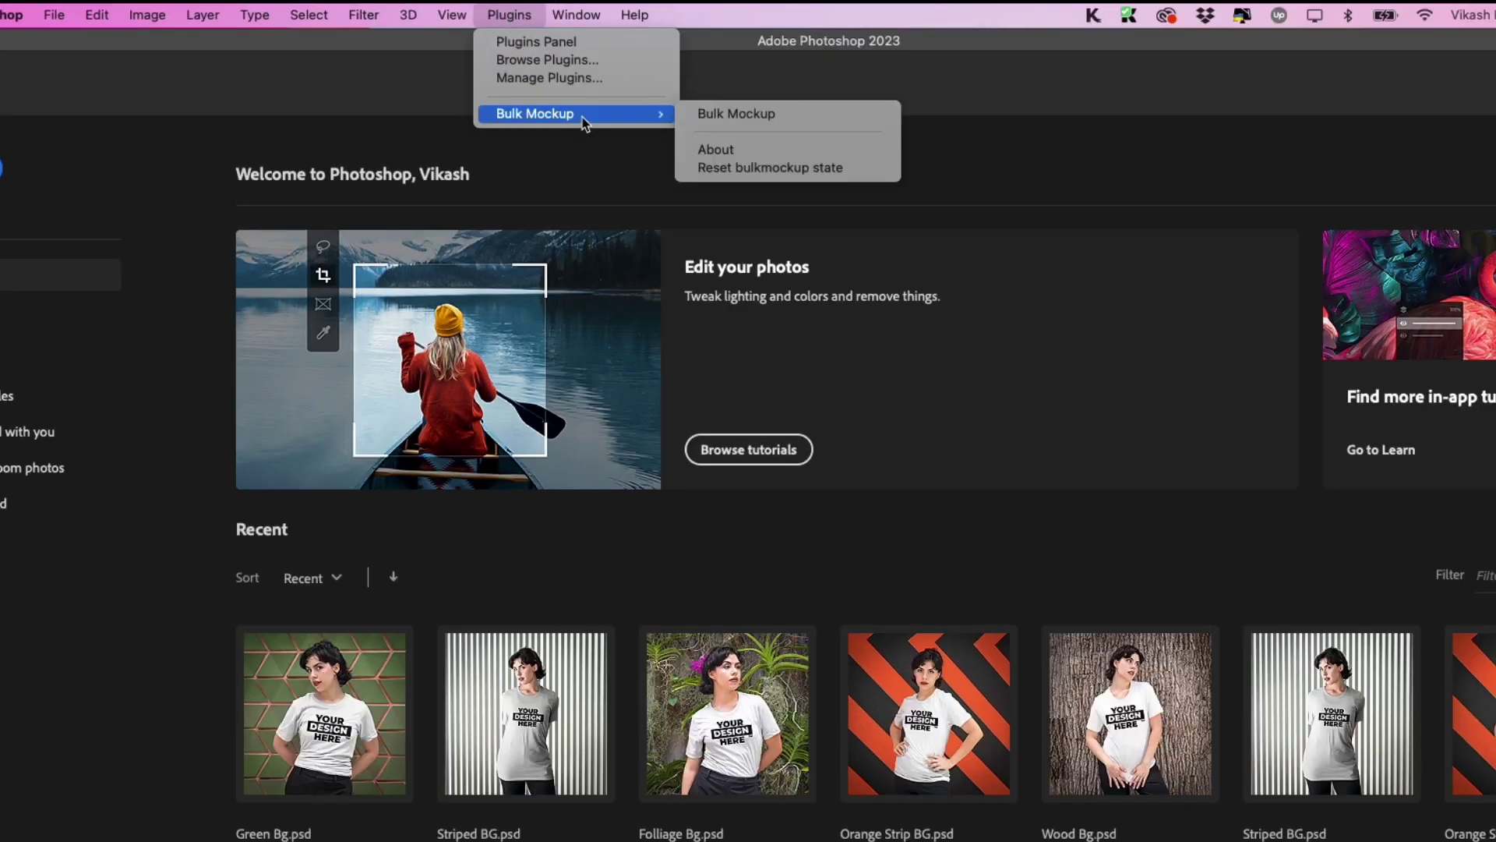
click(717, 113)
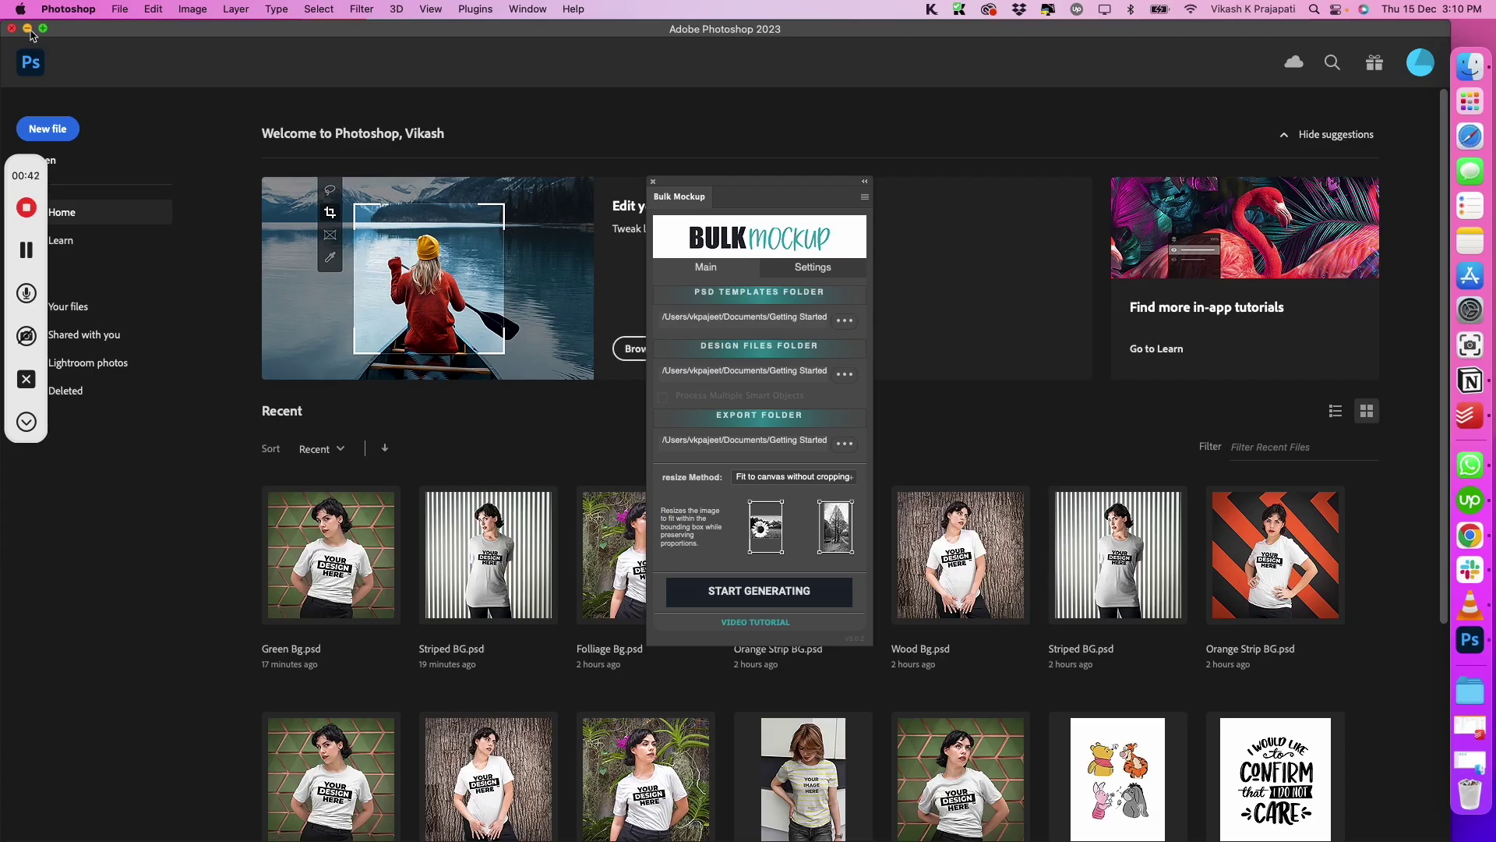
click(28, 28)
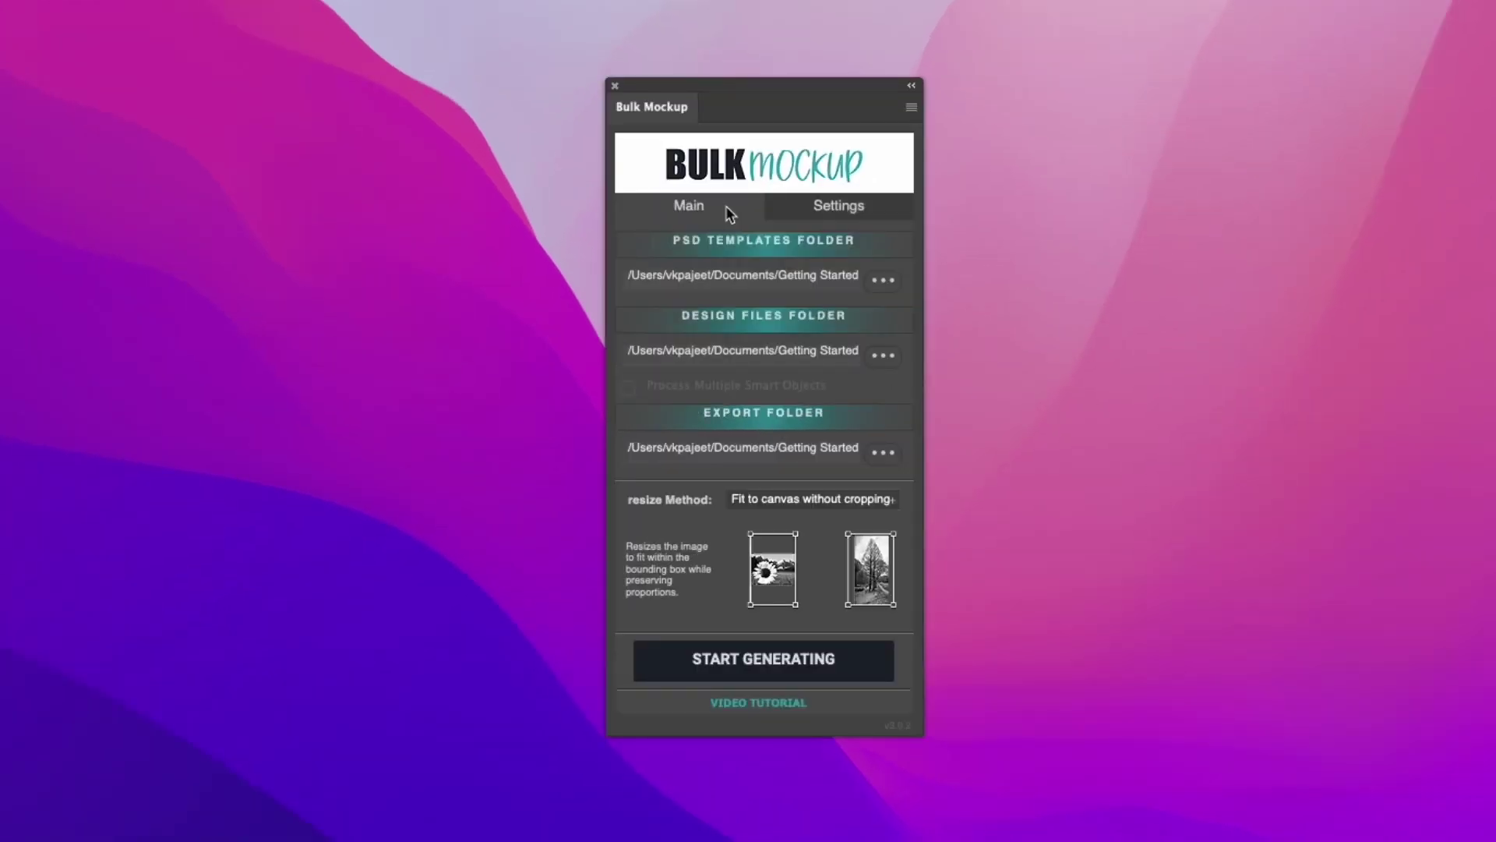
- Examine Bulk Mockup's export settings and the folder choosers for the PSD templates, design files and export folder
click(815, 224)
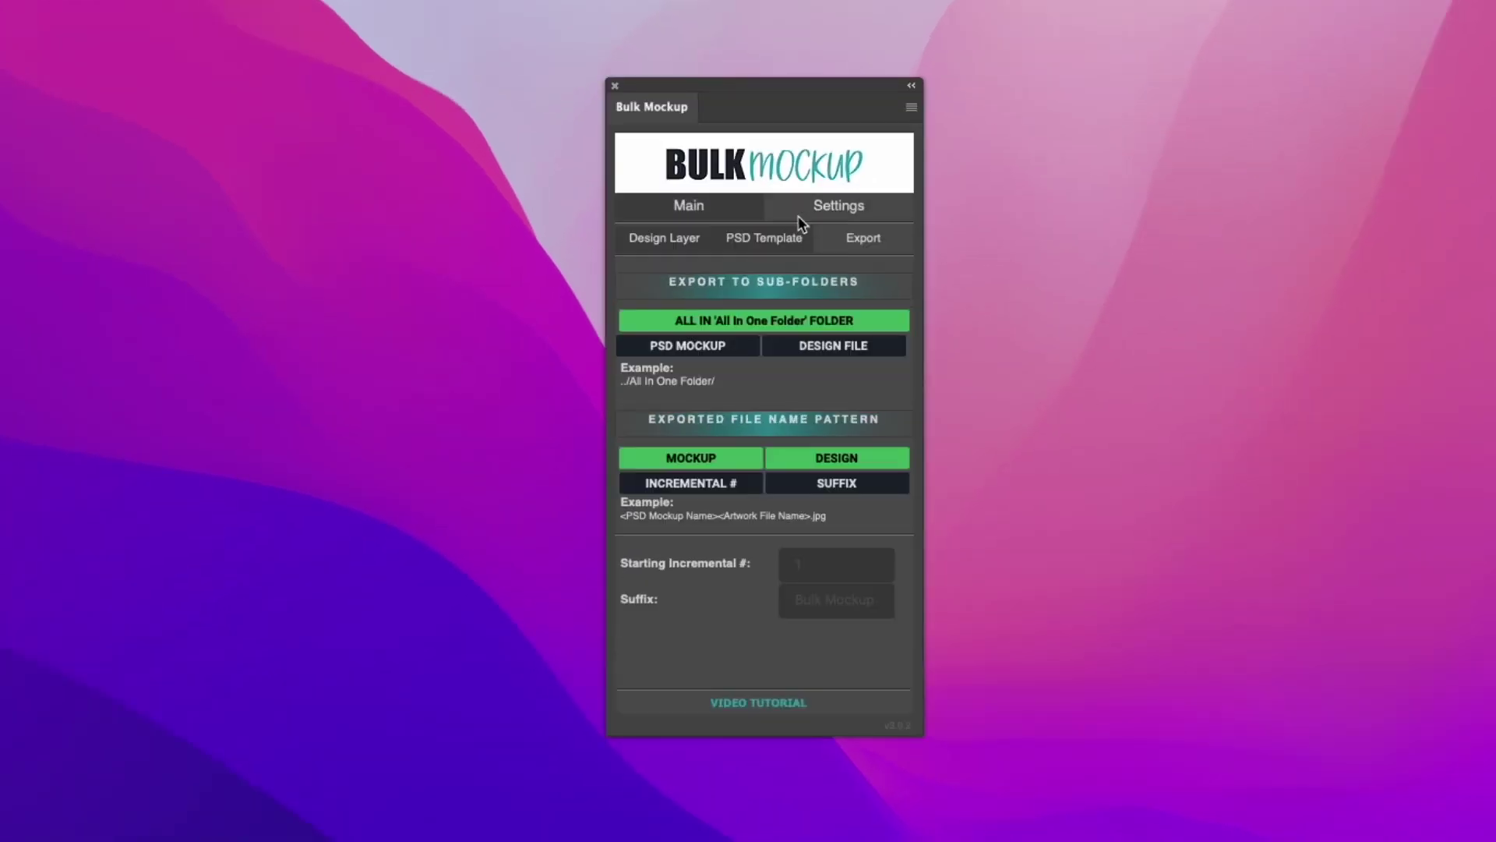
click(714, 215)
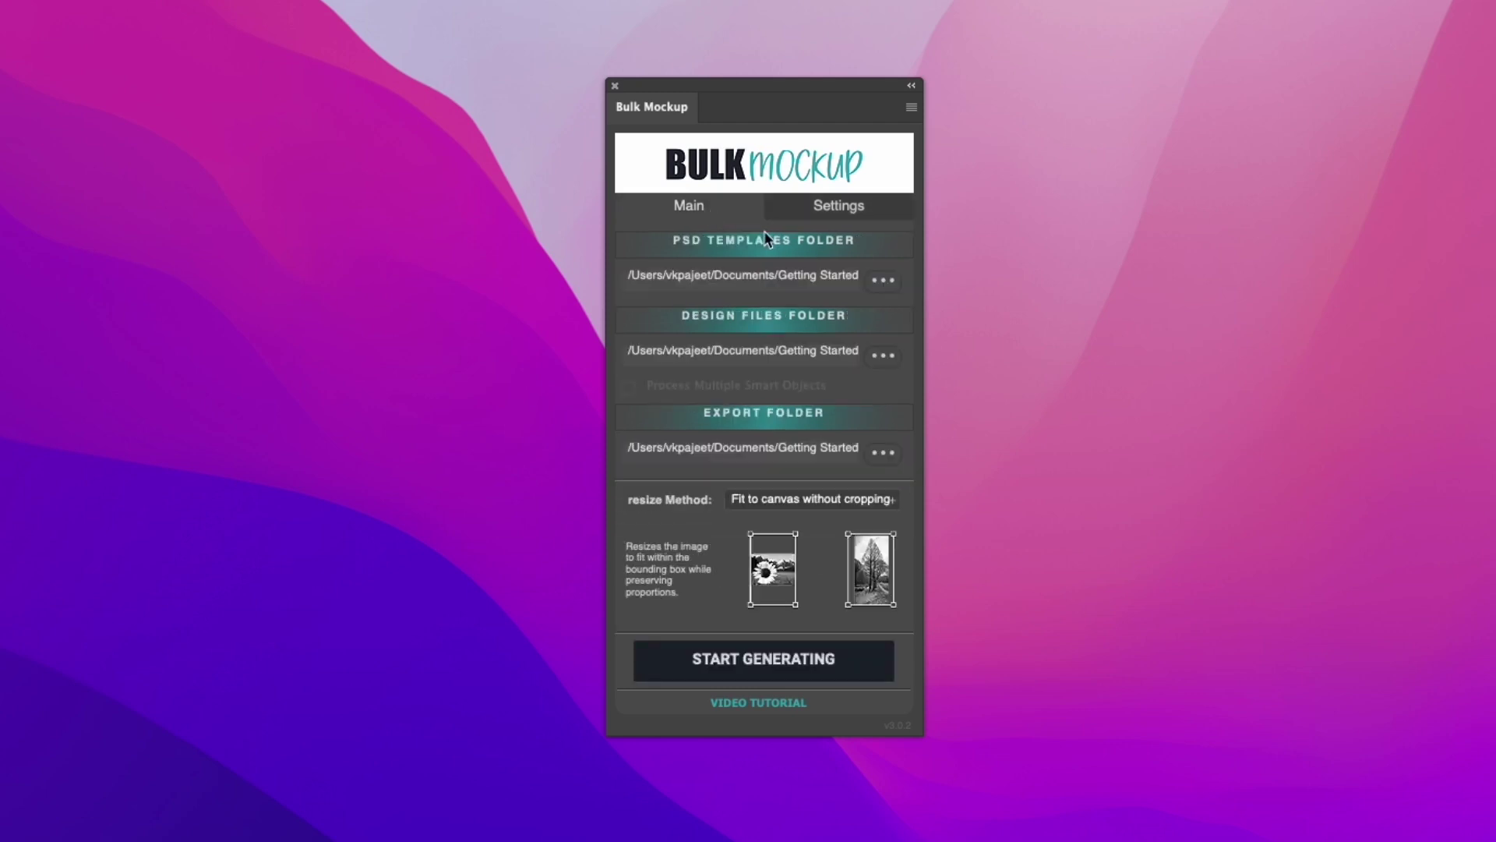
click(884, 282)
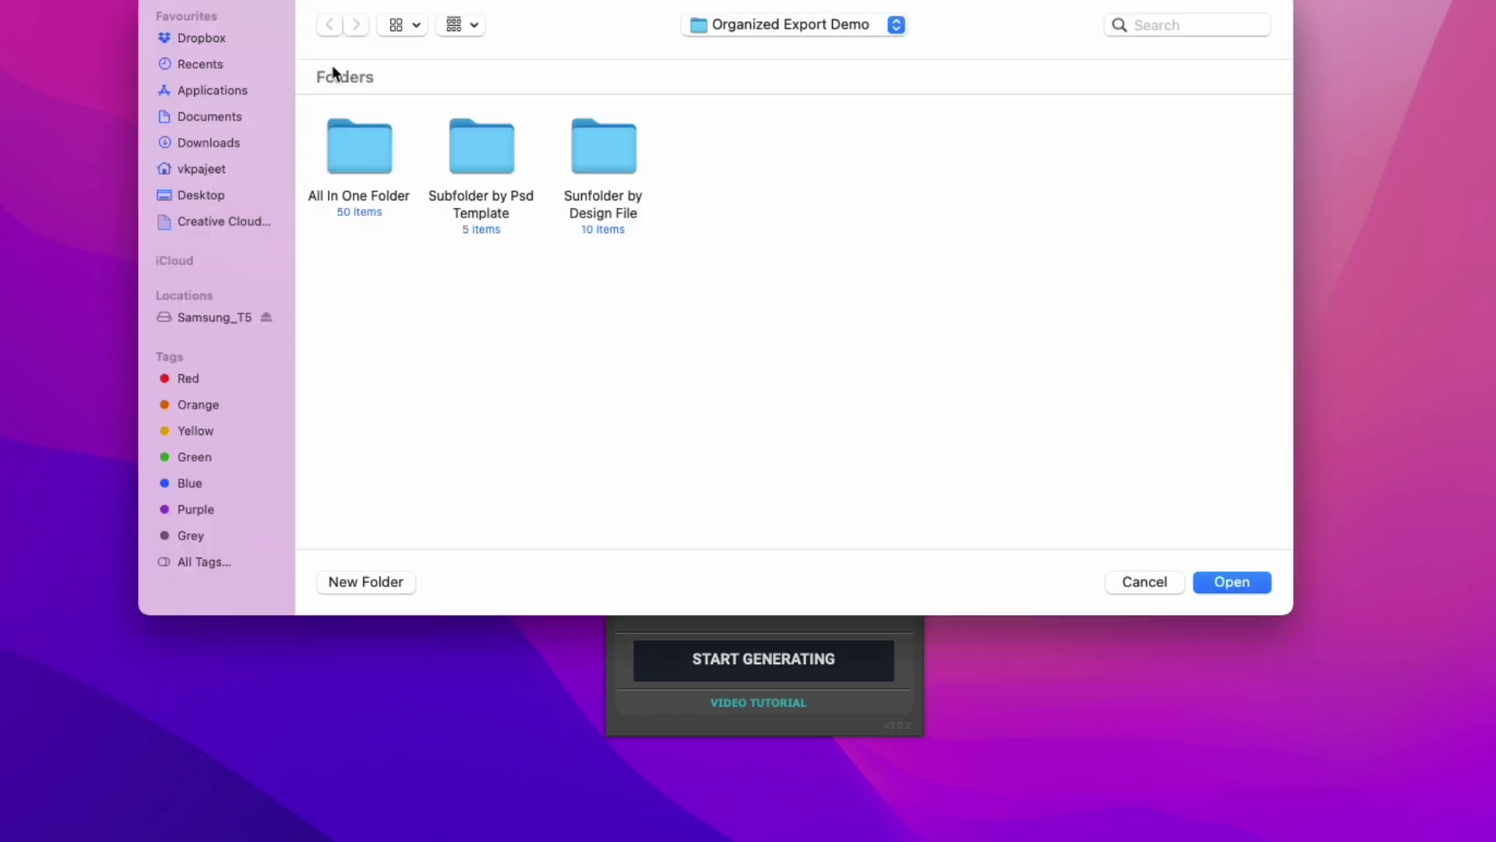
click(1136, 581)
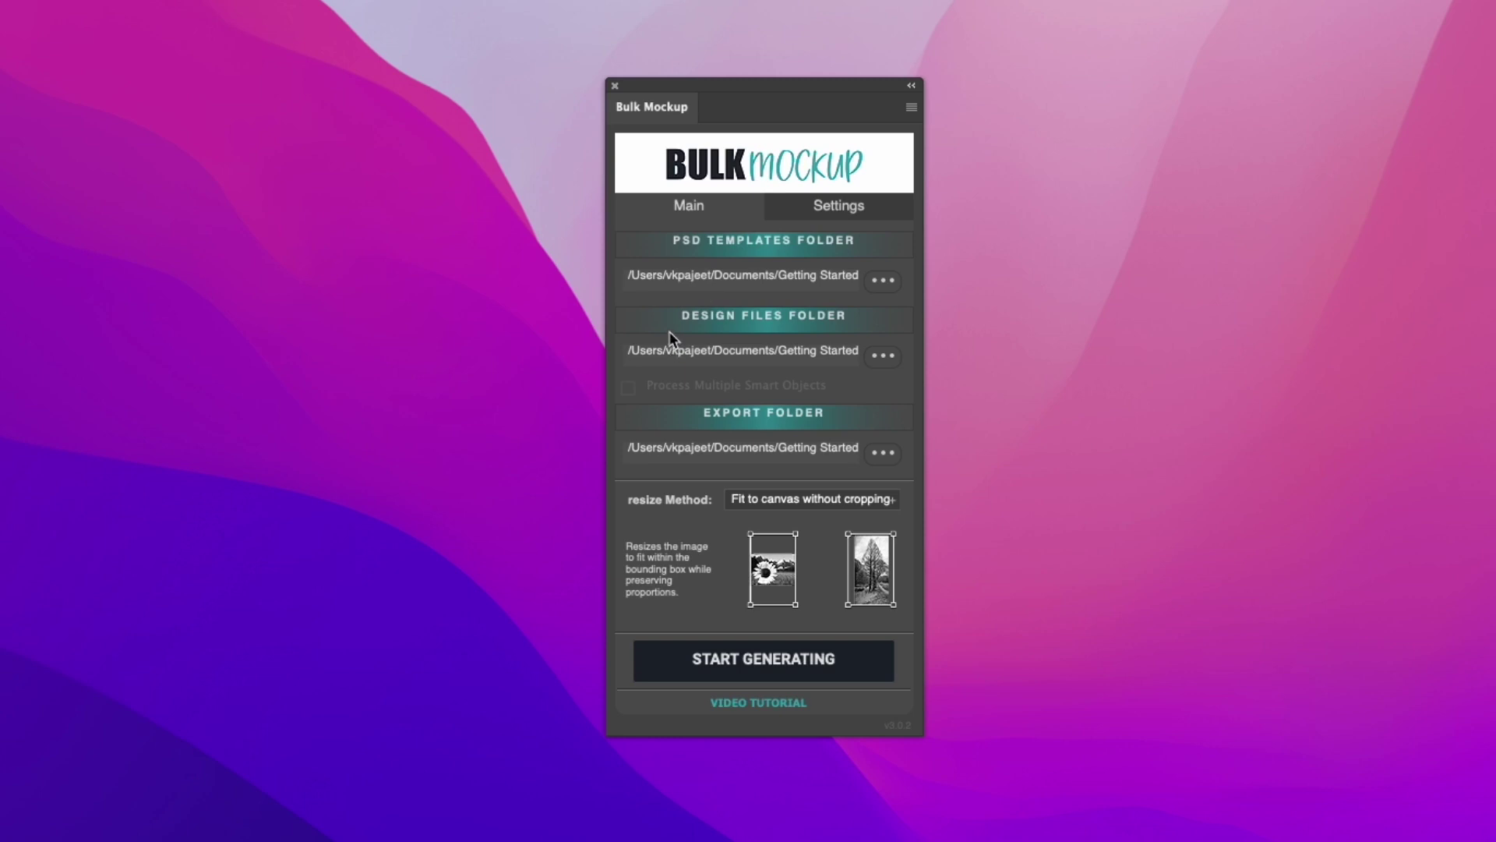
click(878, 360)
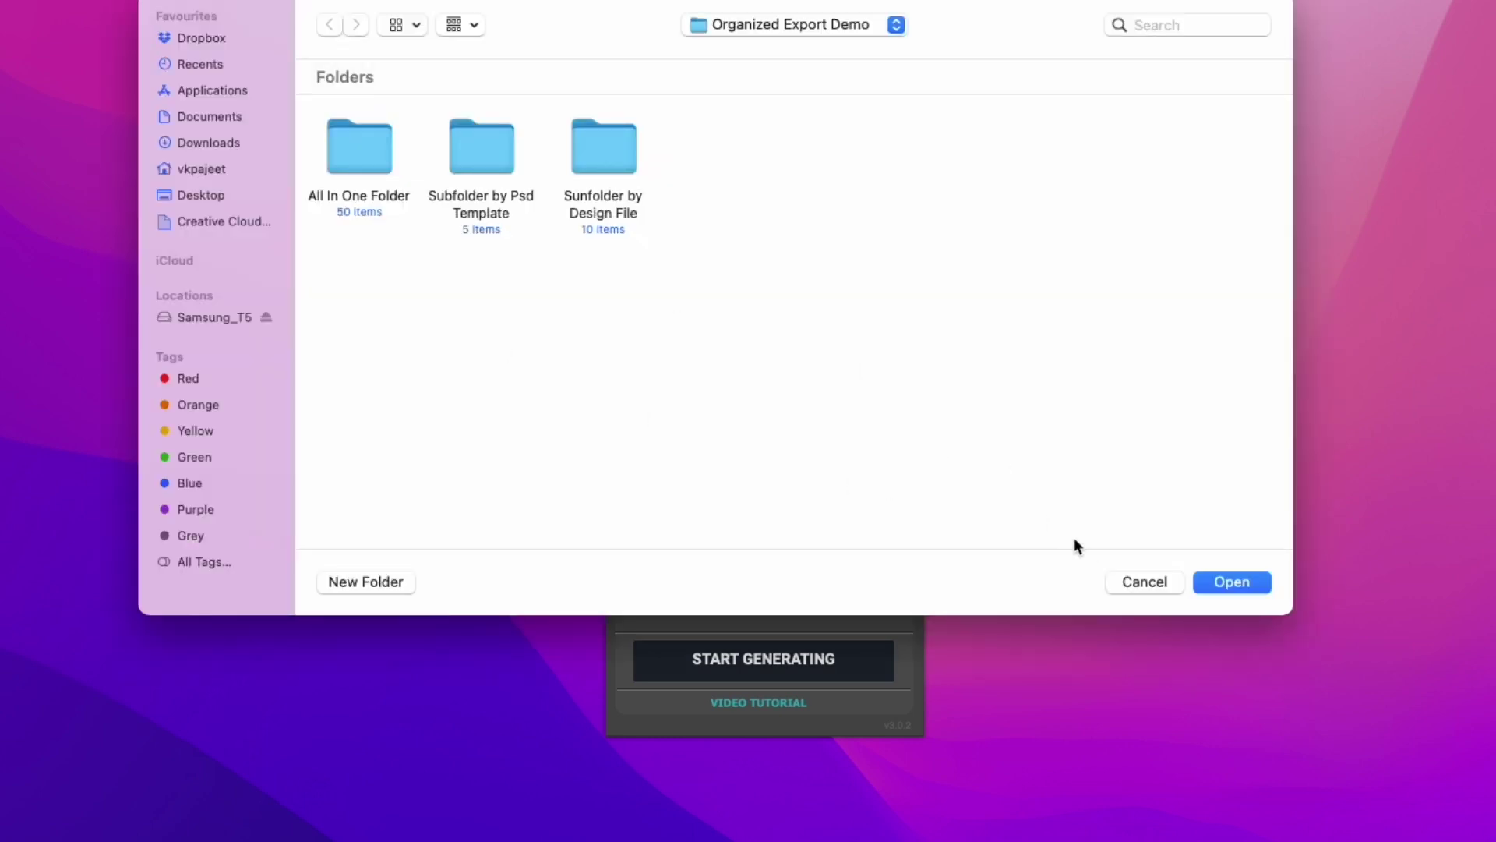
click(1125, 582)
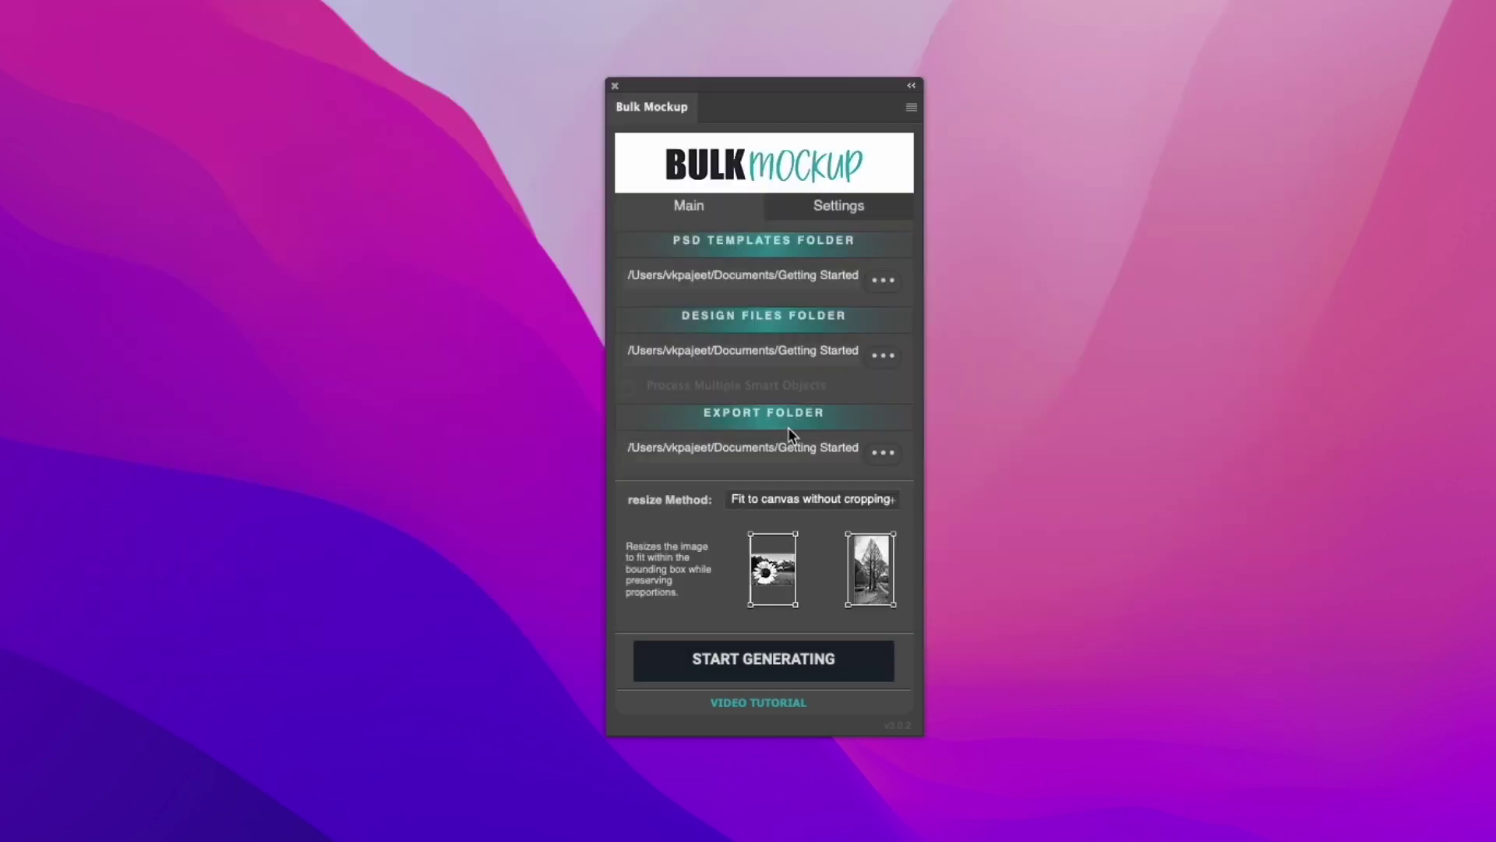
click(885, 456)
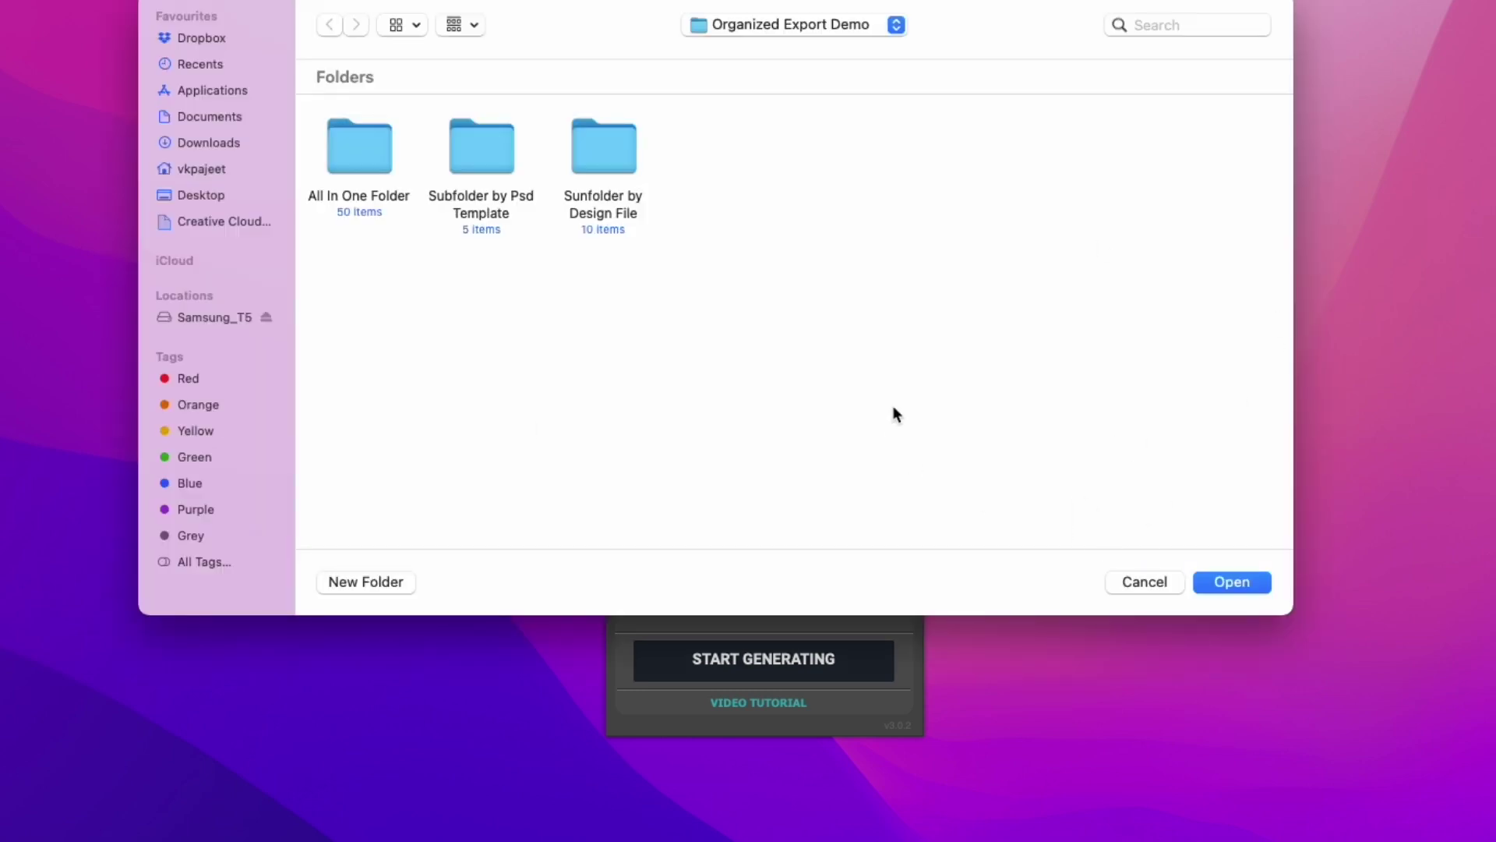
click(1146, 581)
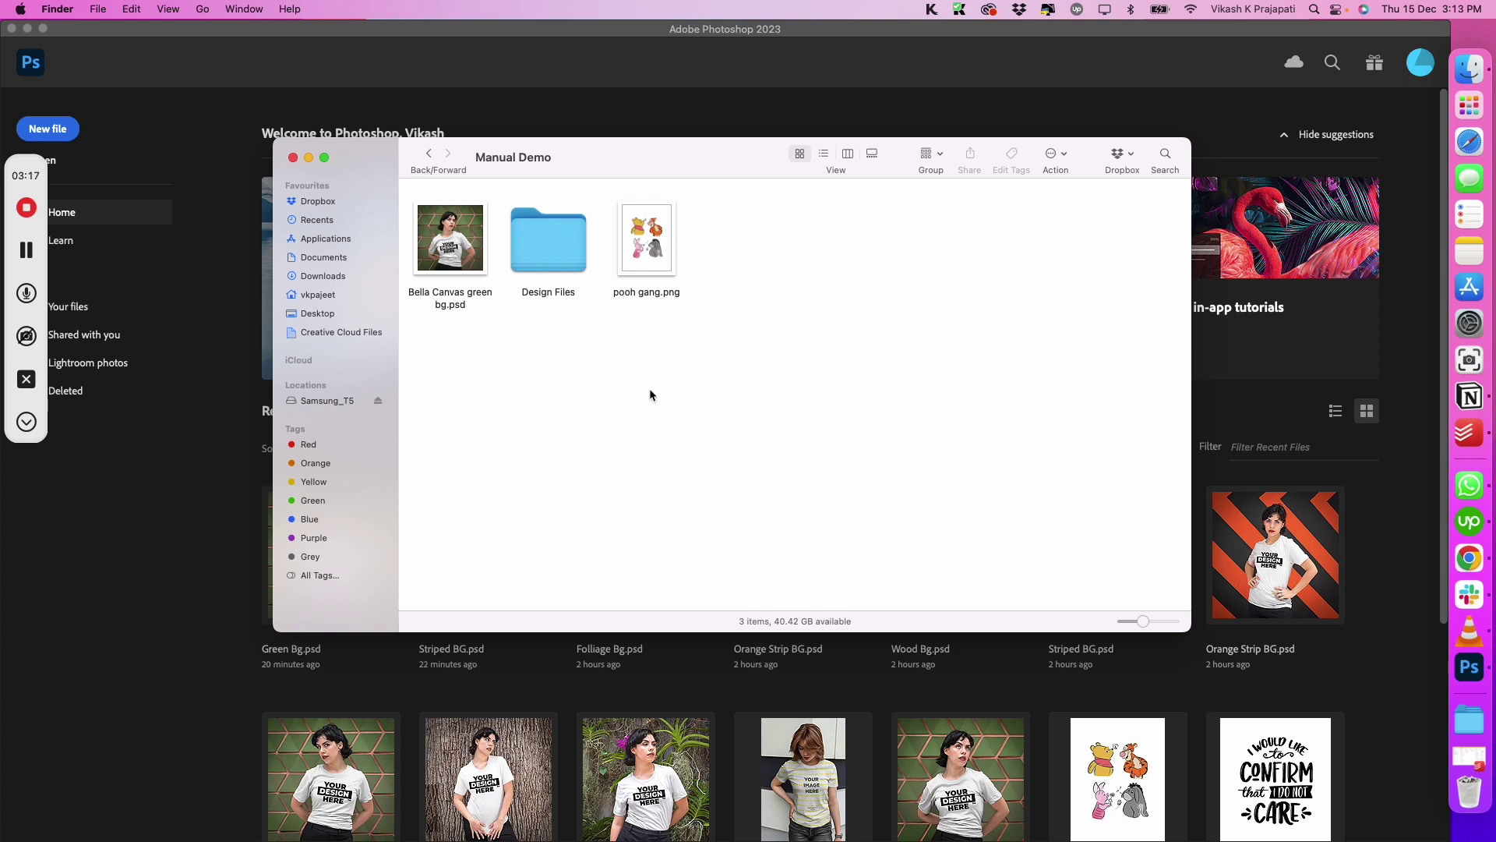
- Open the mockup file Bella Canvas green bg.psd from the Manual Demo folder in Photoshop
click(452, 248)
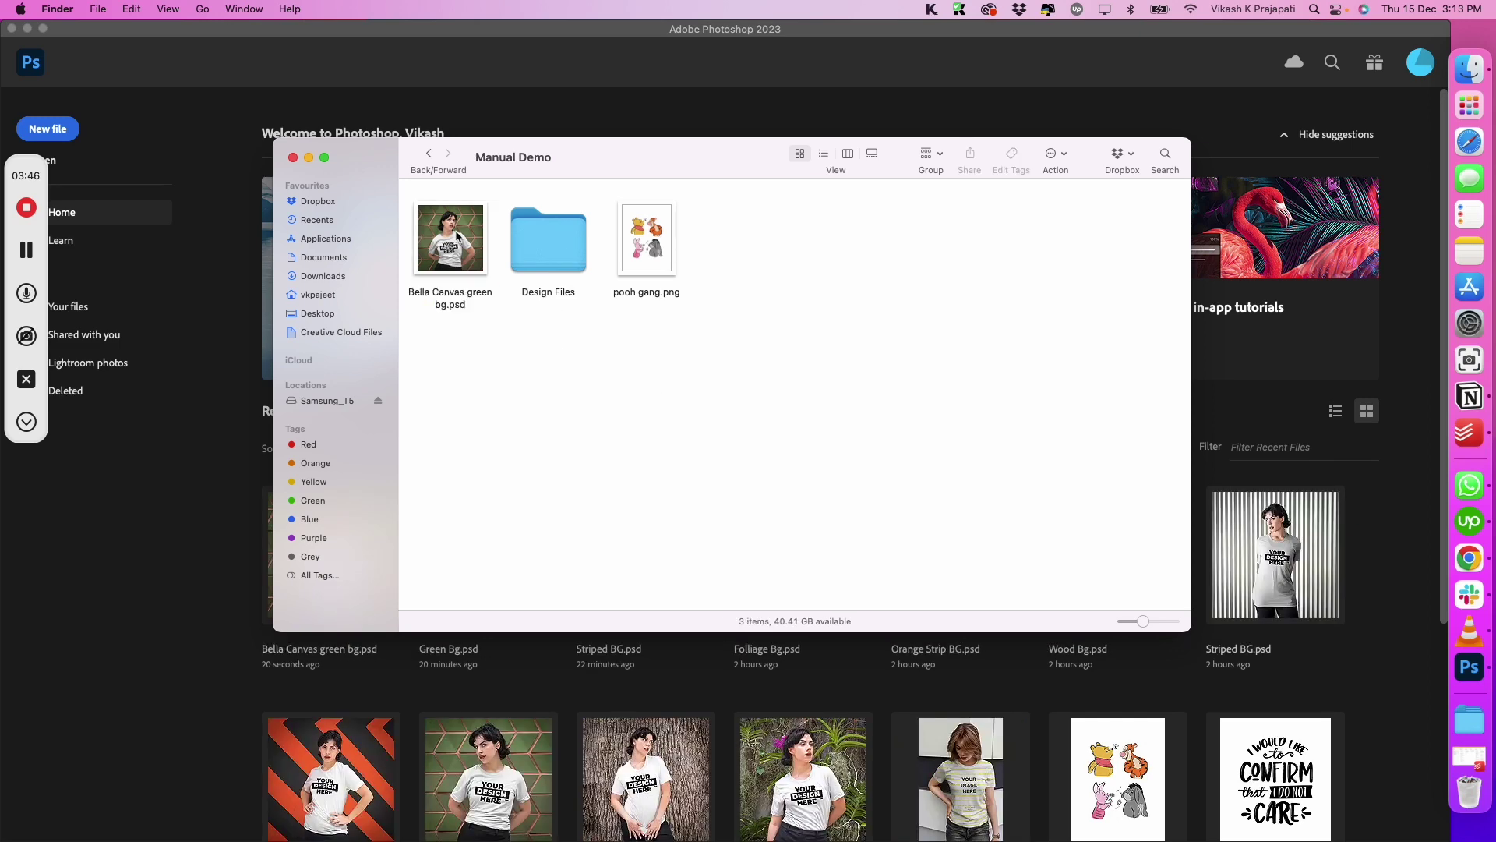
click(460, 304)
drag(459, 304, 272, 686)
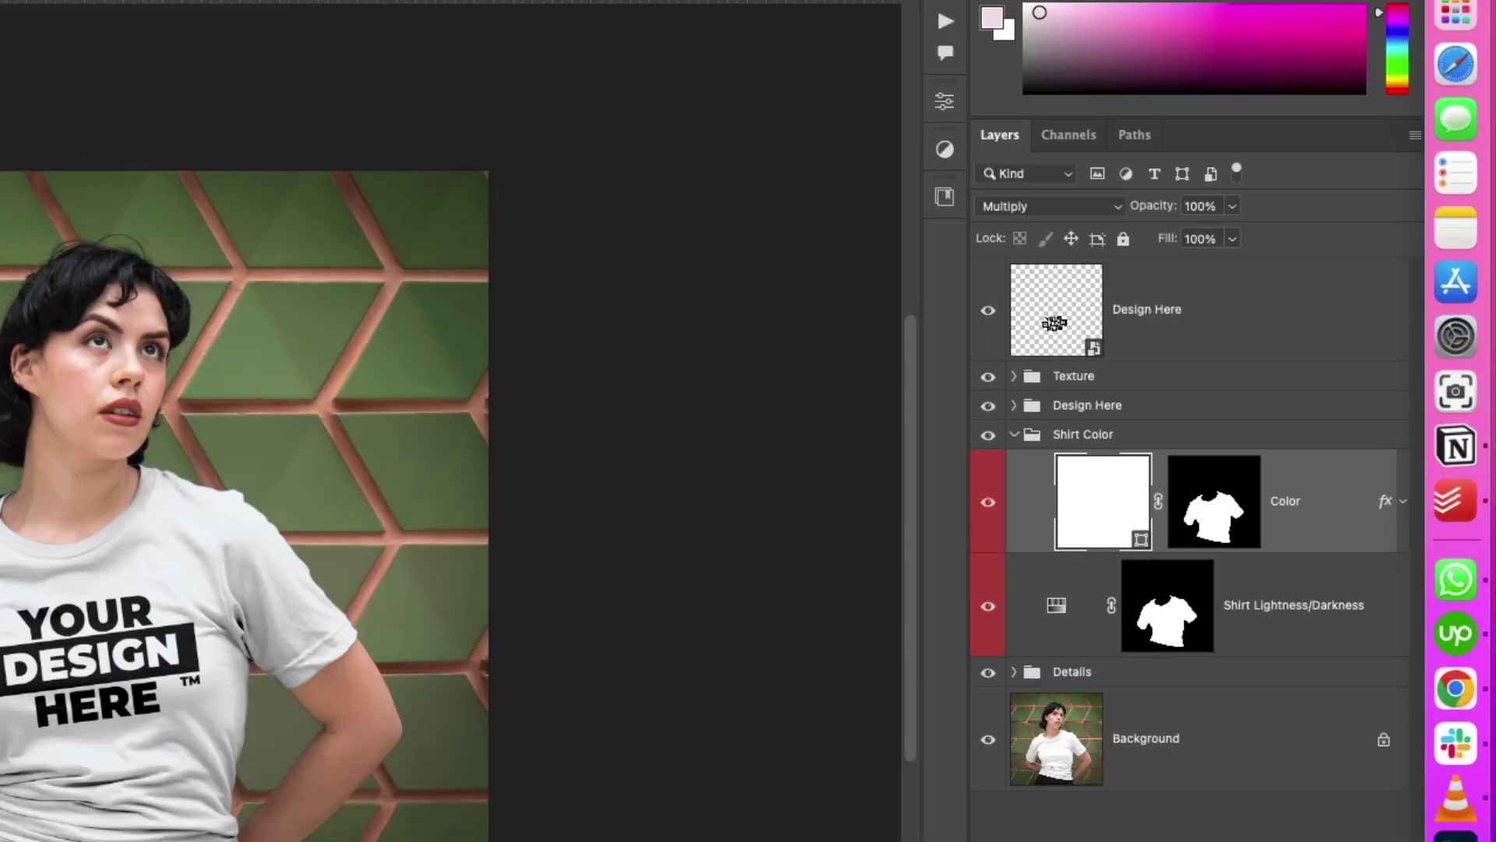
- Open the contents of the Design Here smart object and hide its placeholder artwork on Layer 1
click(1146, 355)
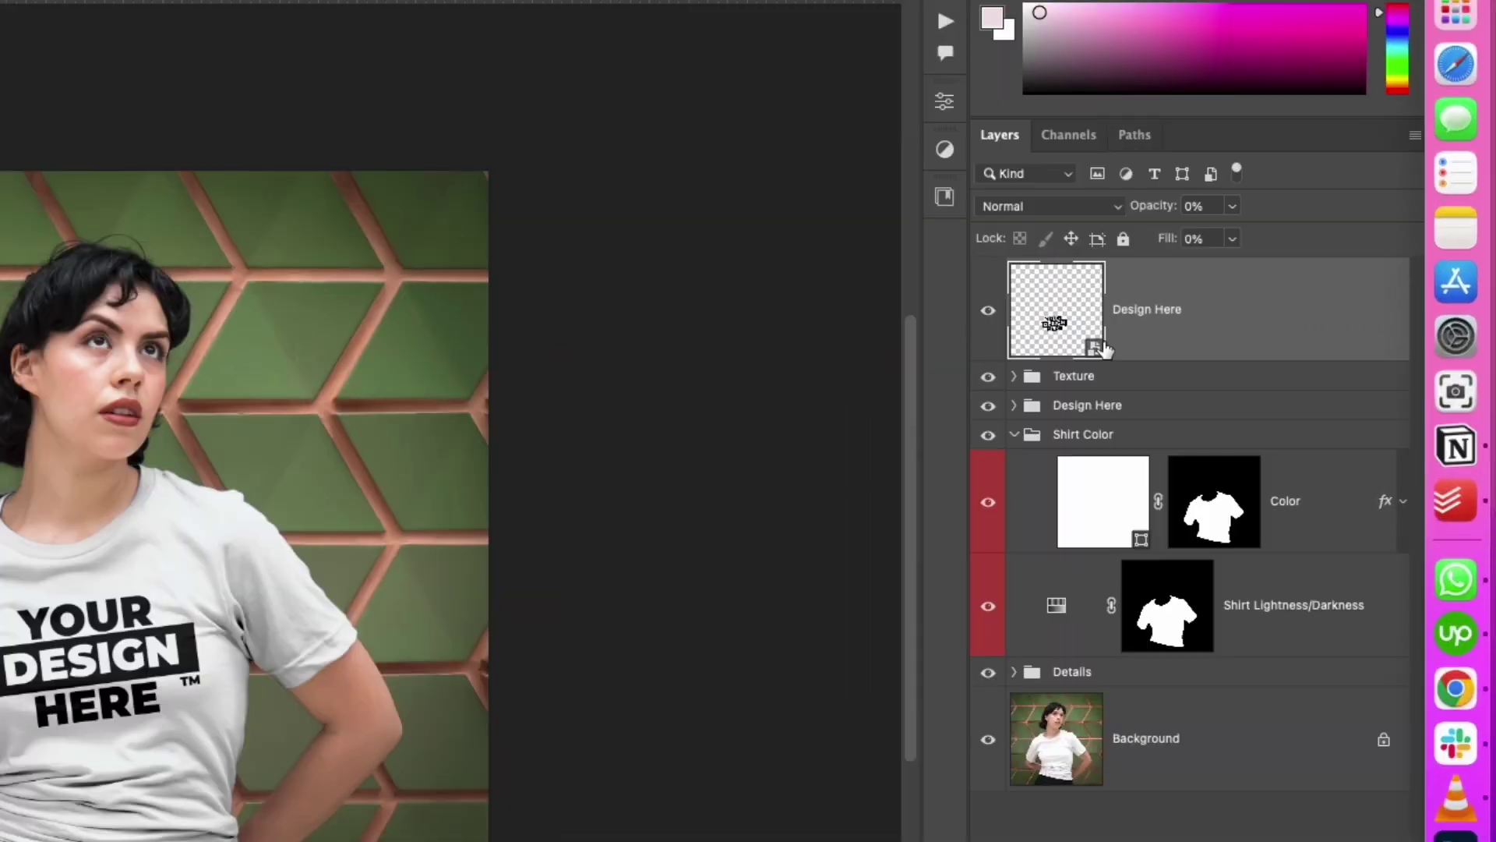
double_click(1099, 348)
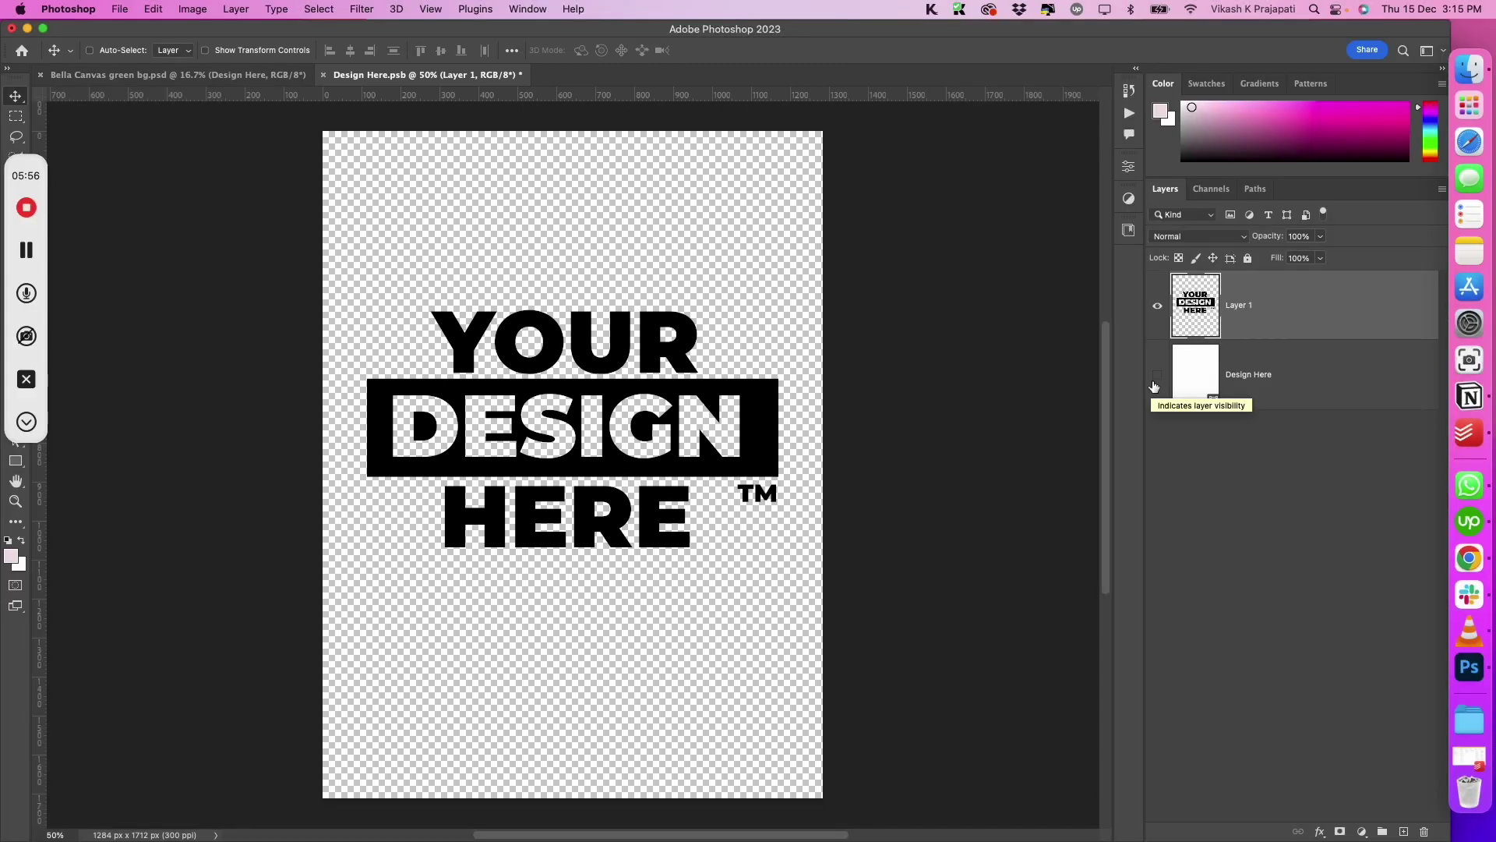
click(1157, 306)
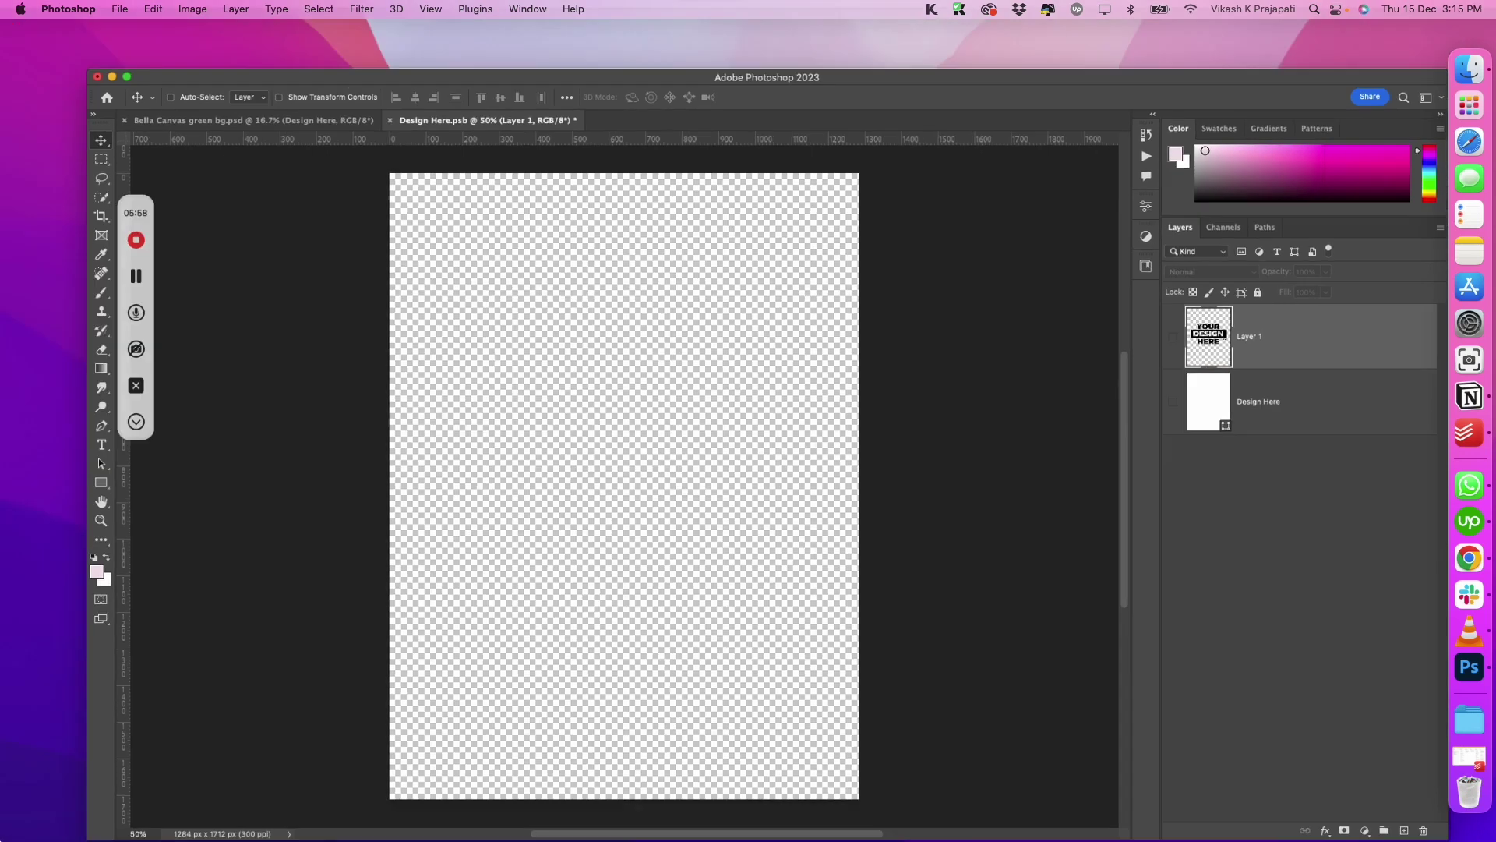
- Place pooh gang.png from the Manual Demo folder into the smart object document at its default size
click(329, 292)
click(646, 279)
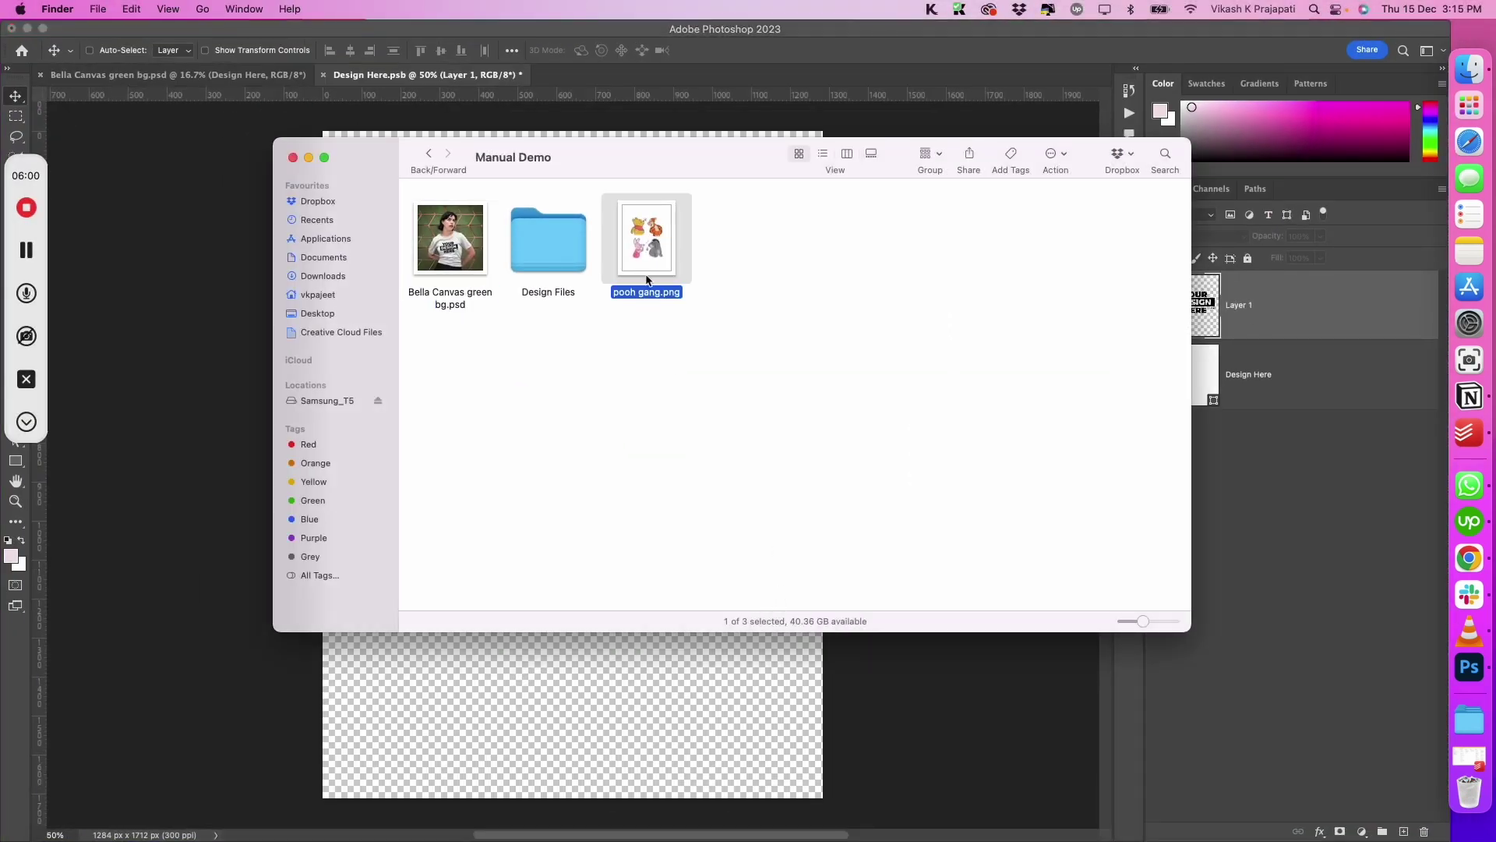
drag(646, 279, 549, 684)
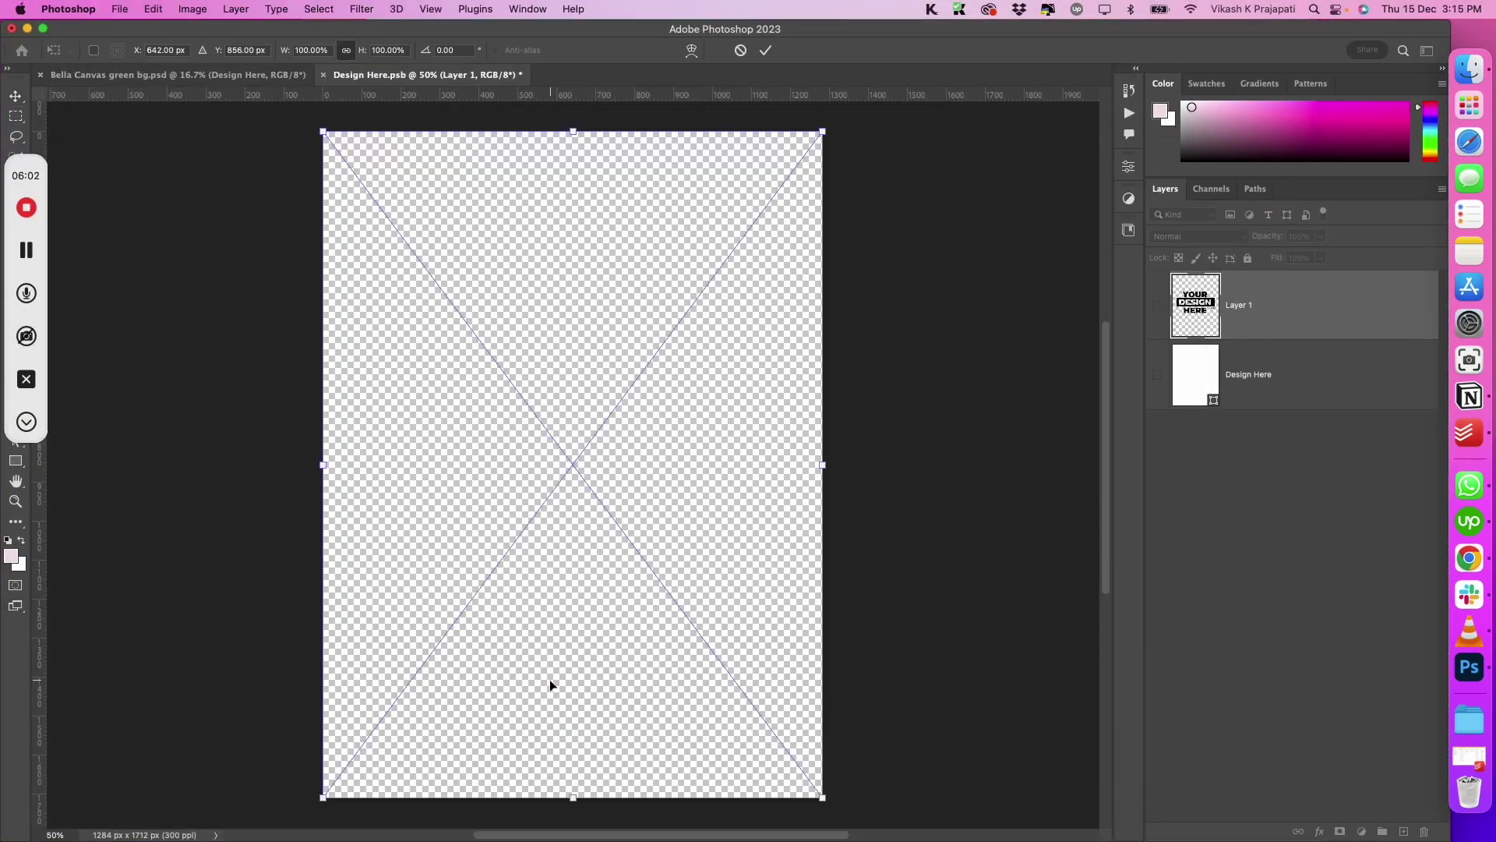
key(Return)
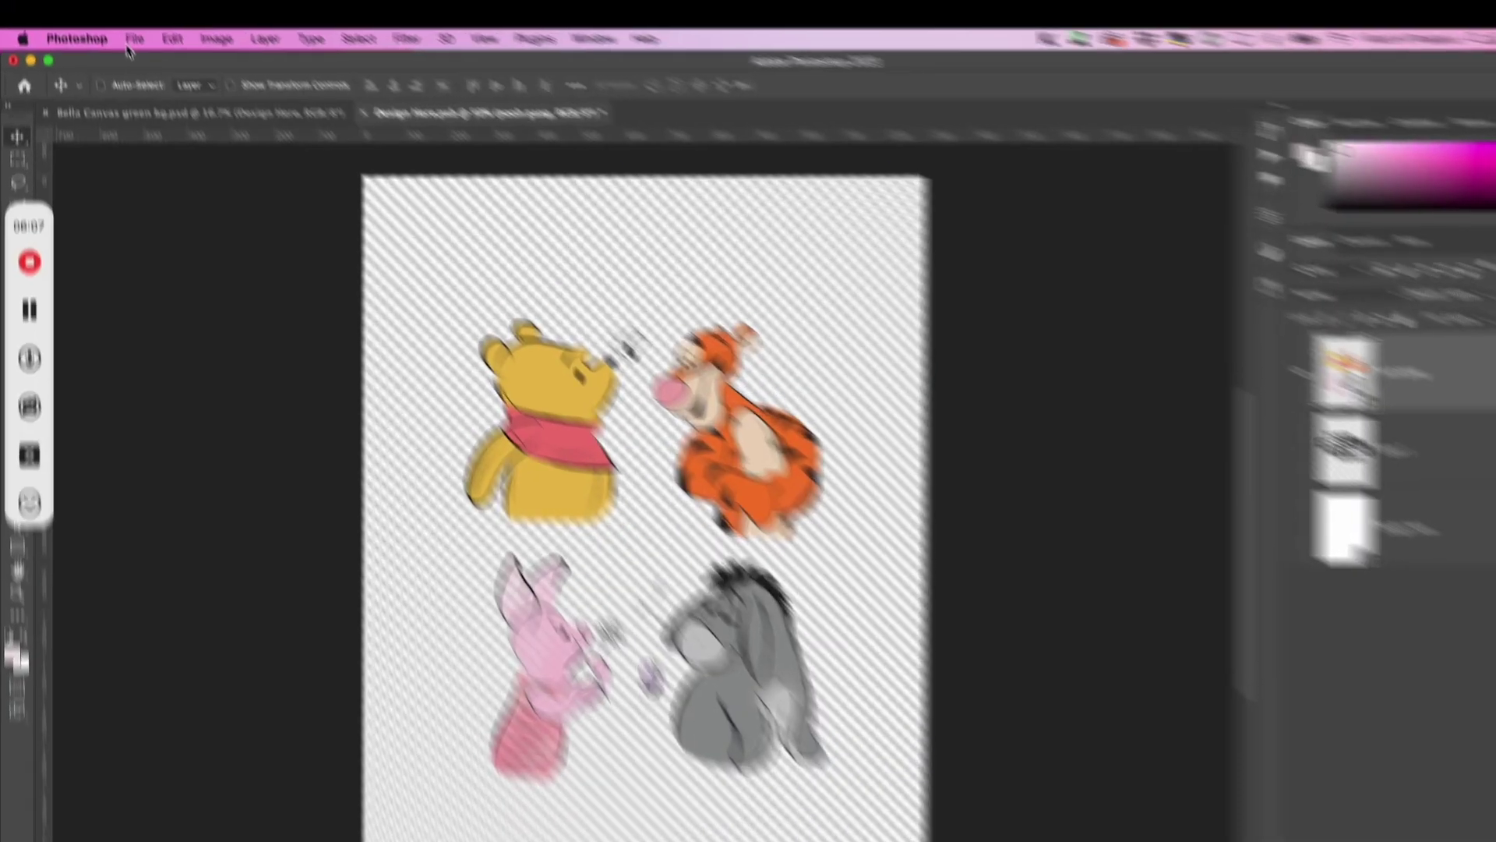
- Save the edited smart object, check the design on the shirt mockup and close Design Here.psb
click(119, 9)
click(188, 256)
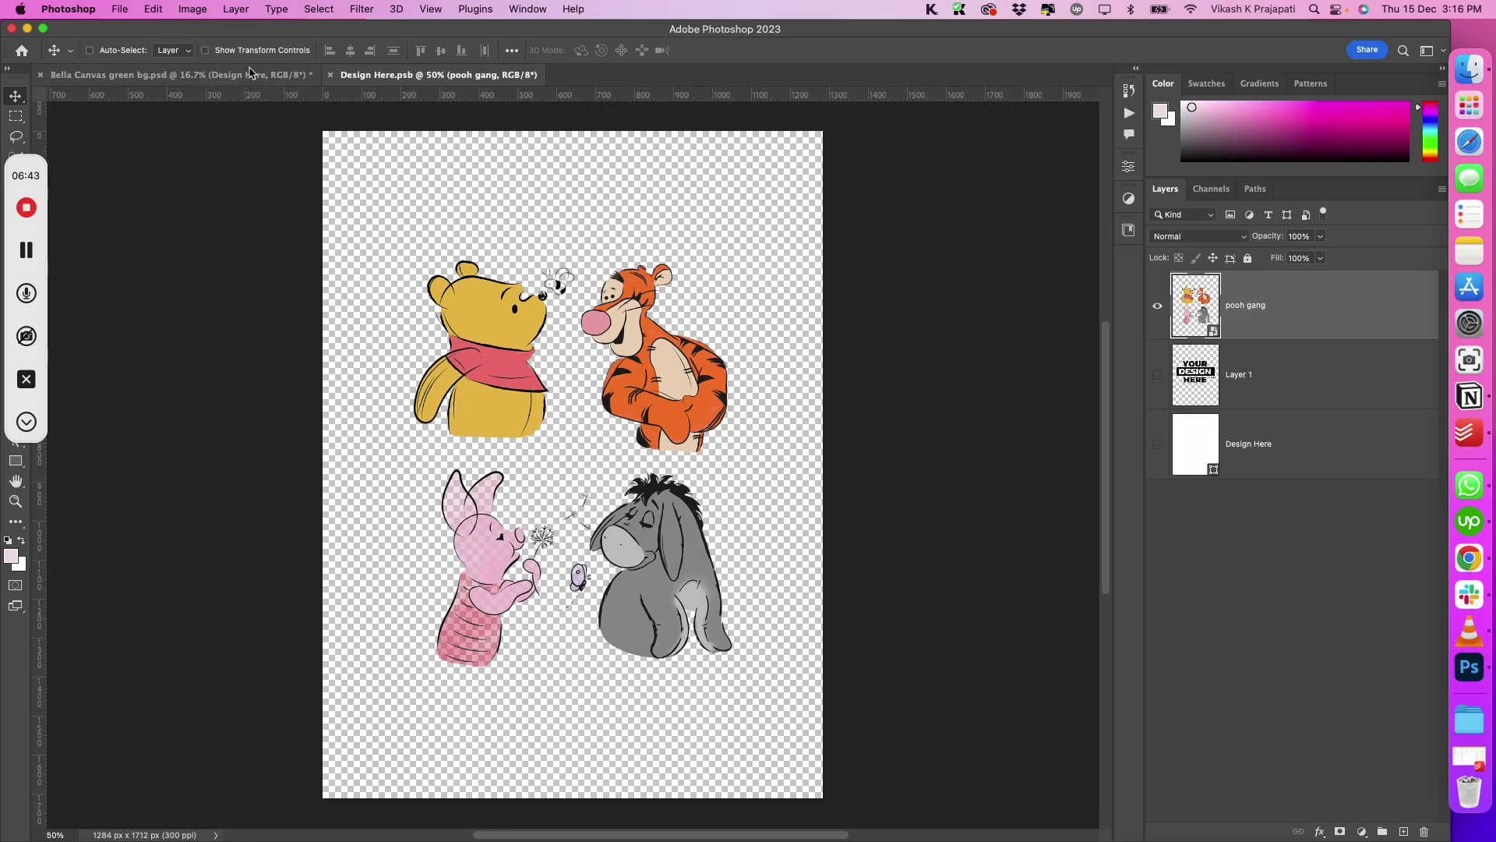
click(221, 144)
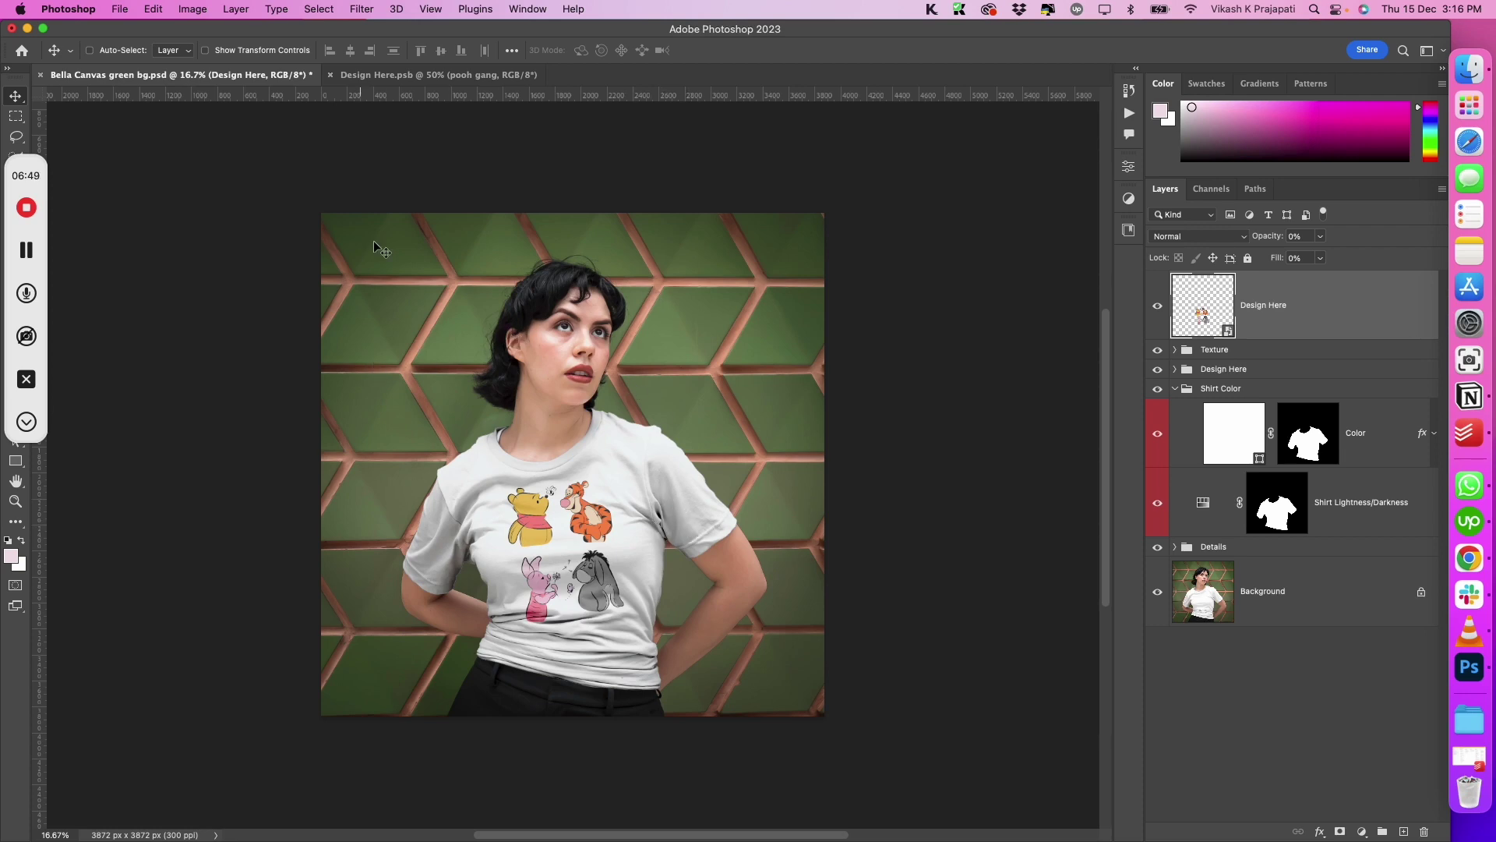
click(340, 78)
click(331, 75)
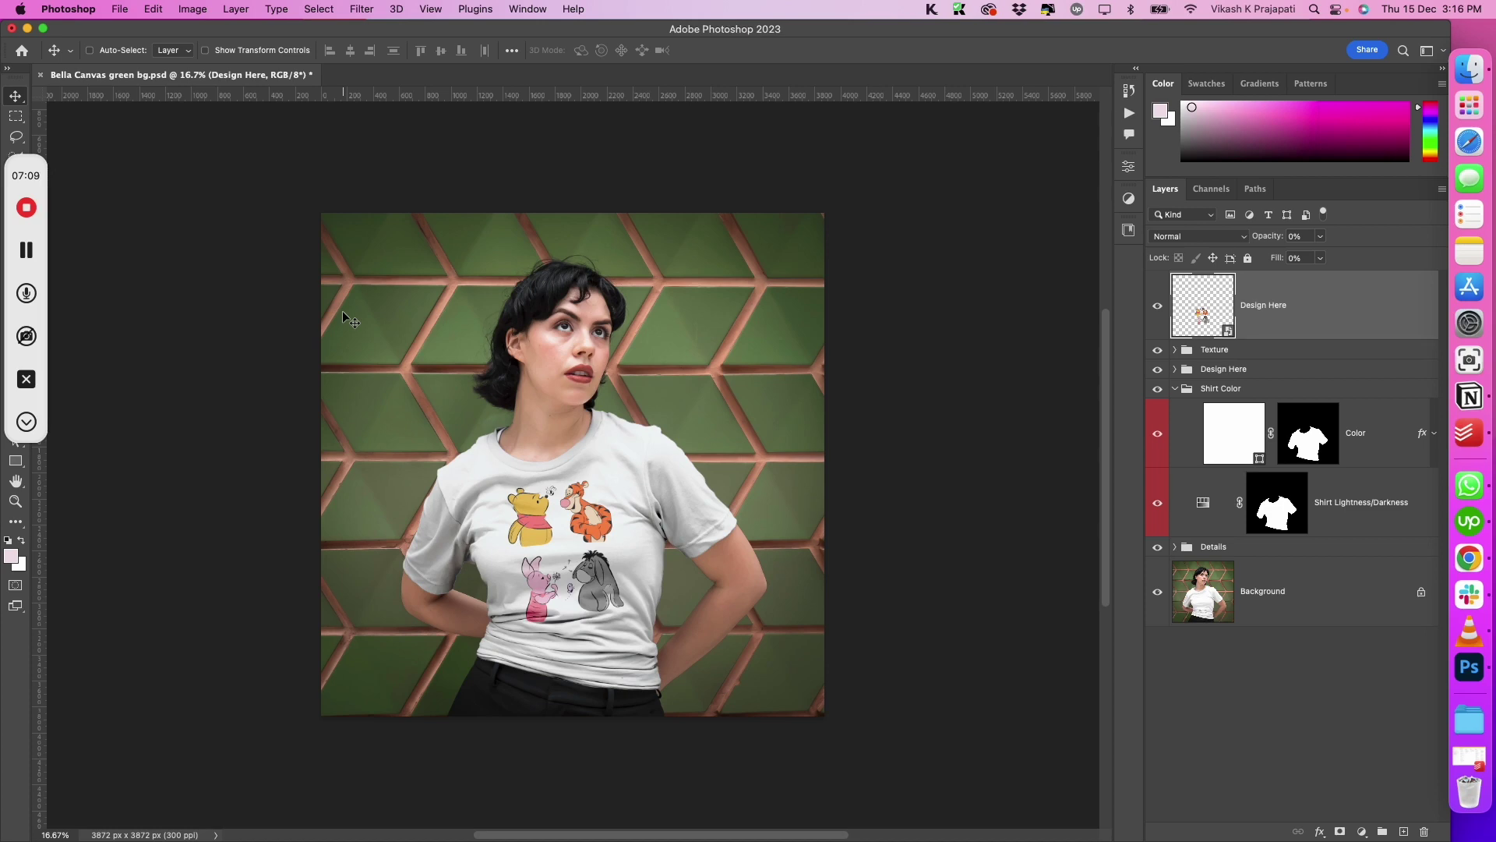
- Resize the mockup image to 1000 × 1000 pixels at a resolution of 72 pixels per inch
click(193, 9)
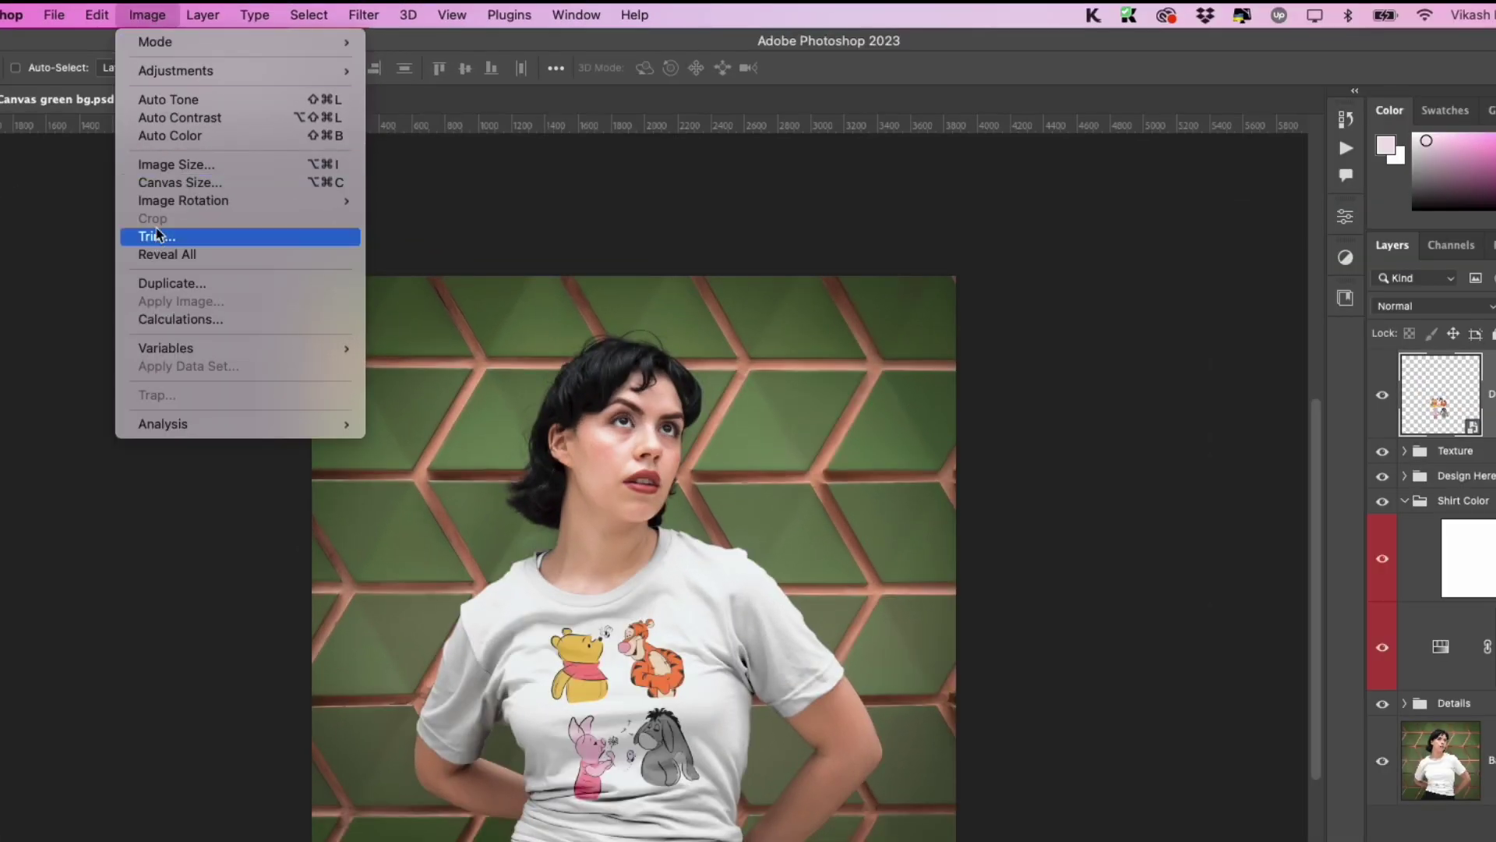
click(171, 164)
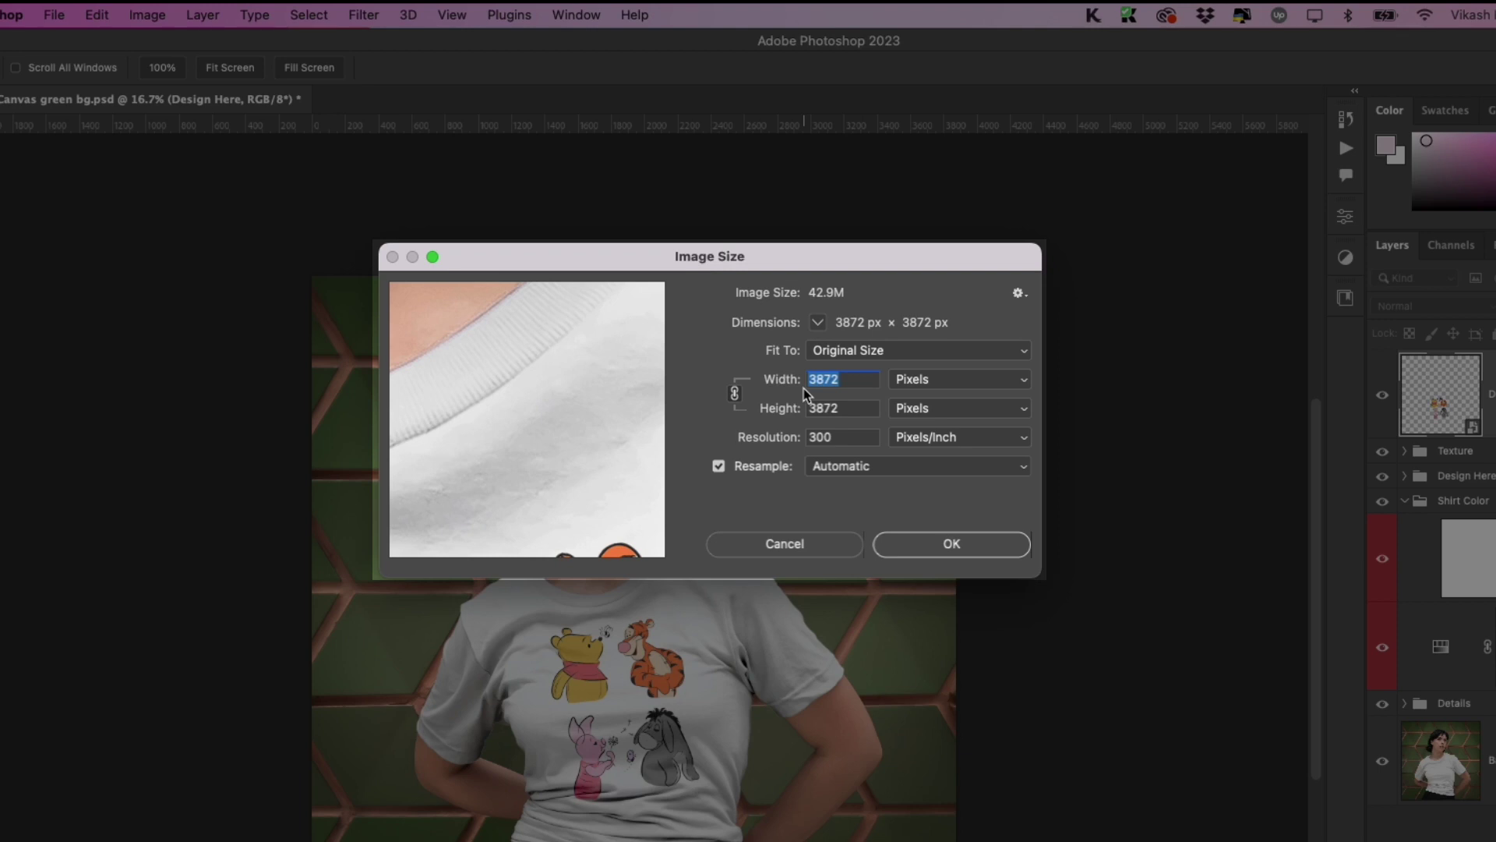
text(1000)
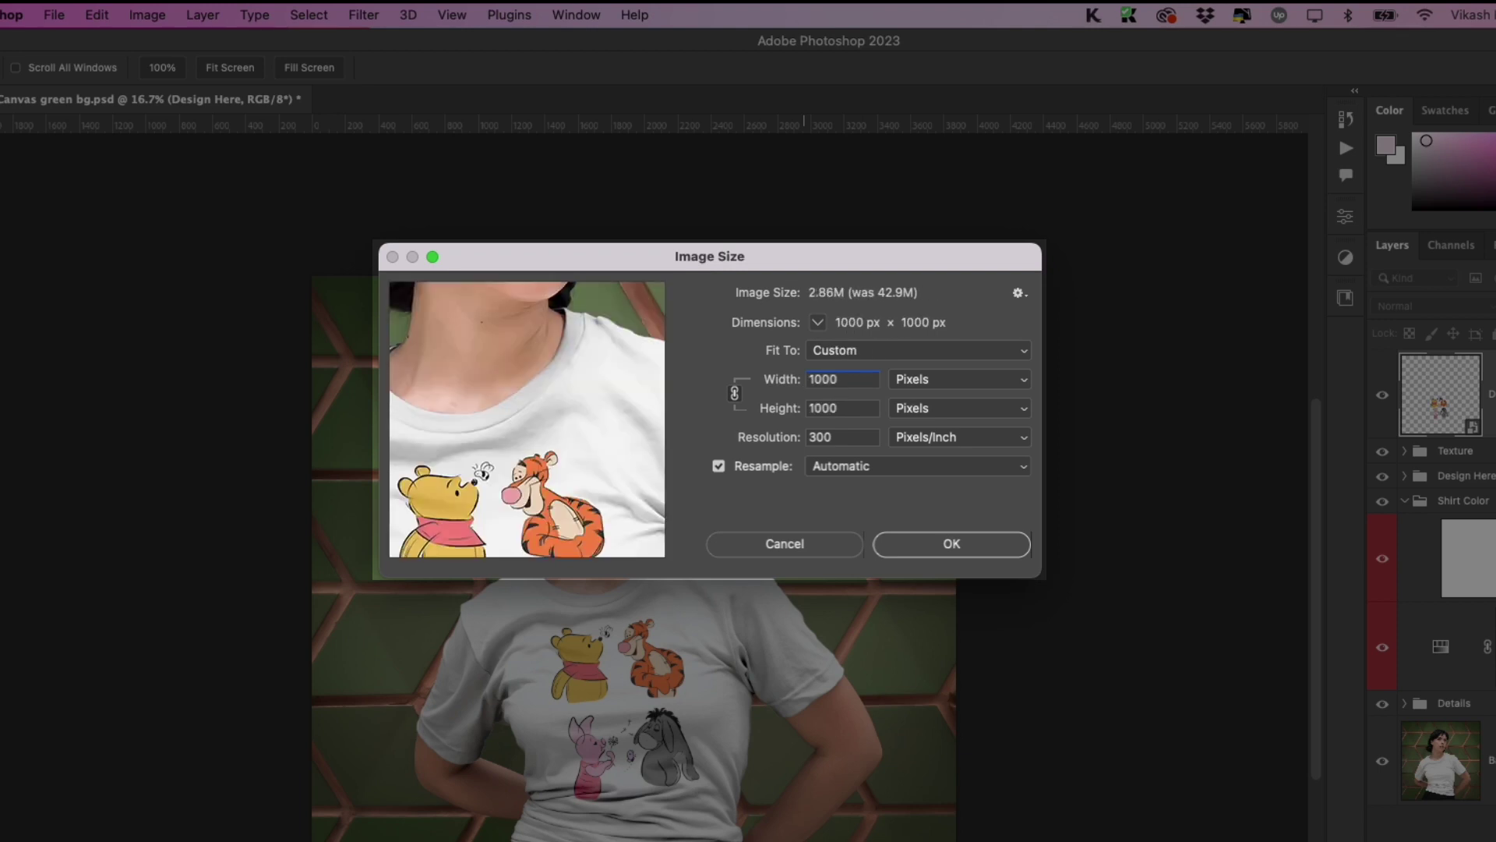
click(795, 439)
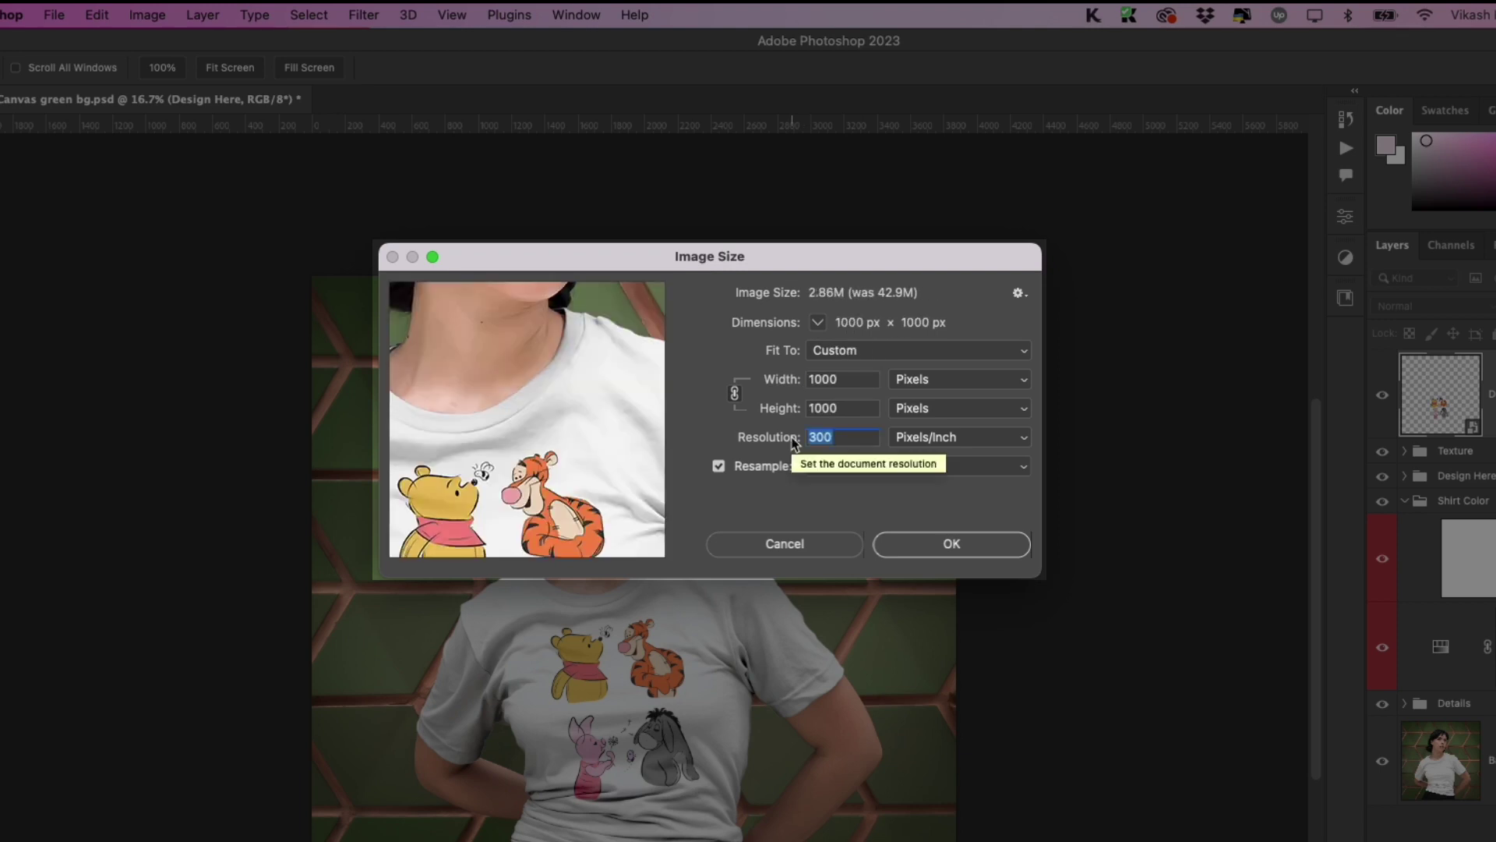
text(72)
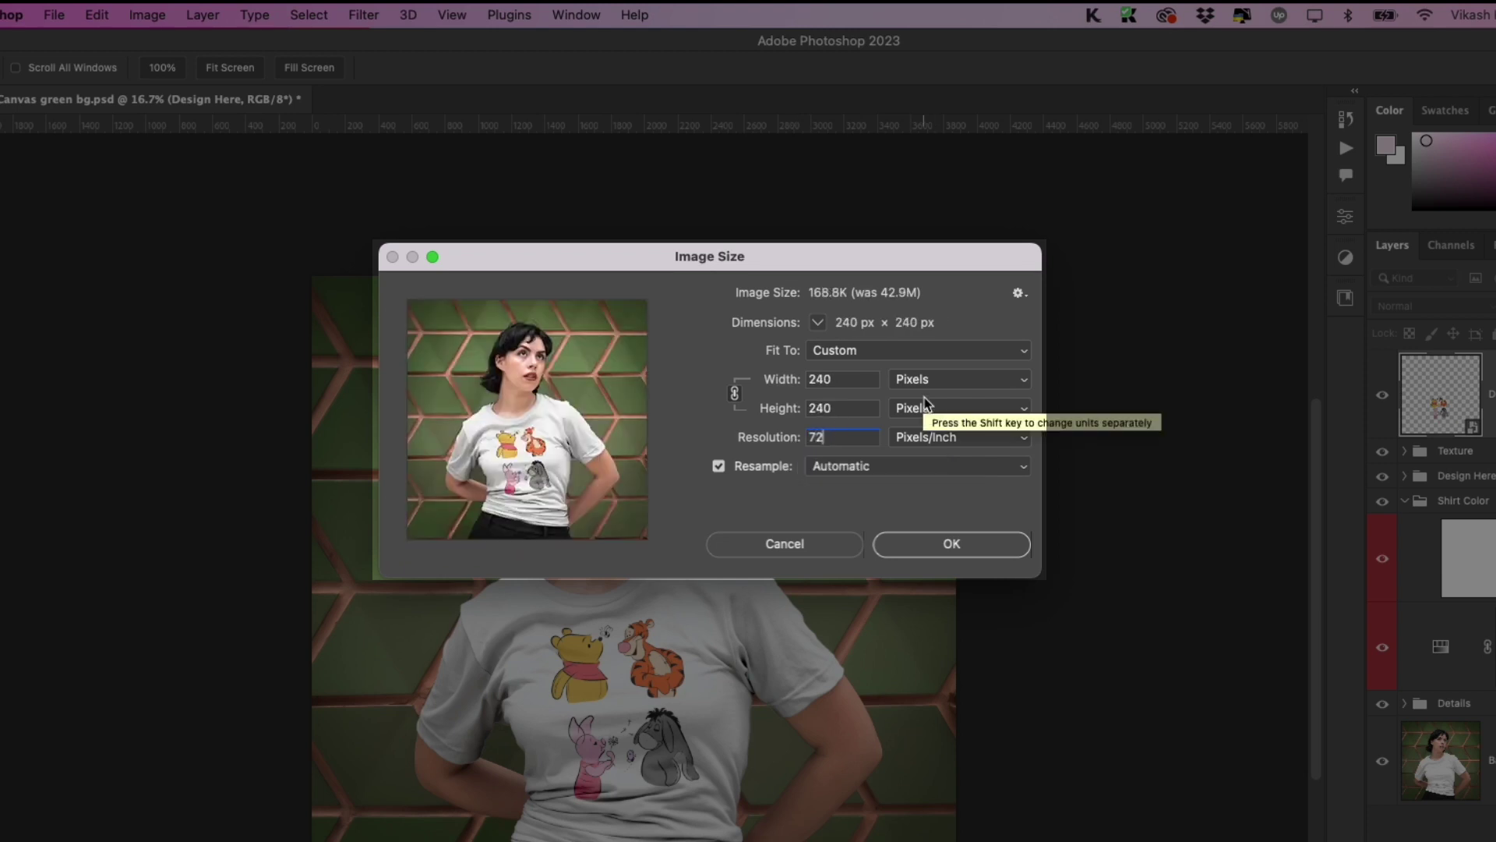
click(764, 403)
text(1000)
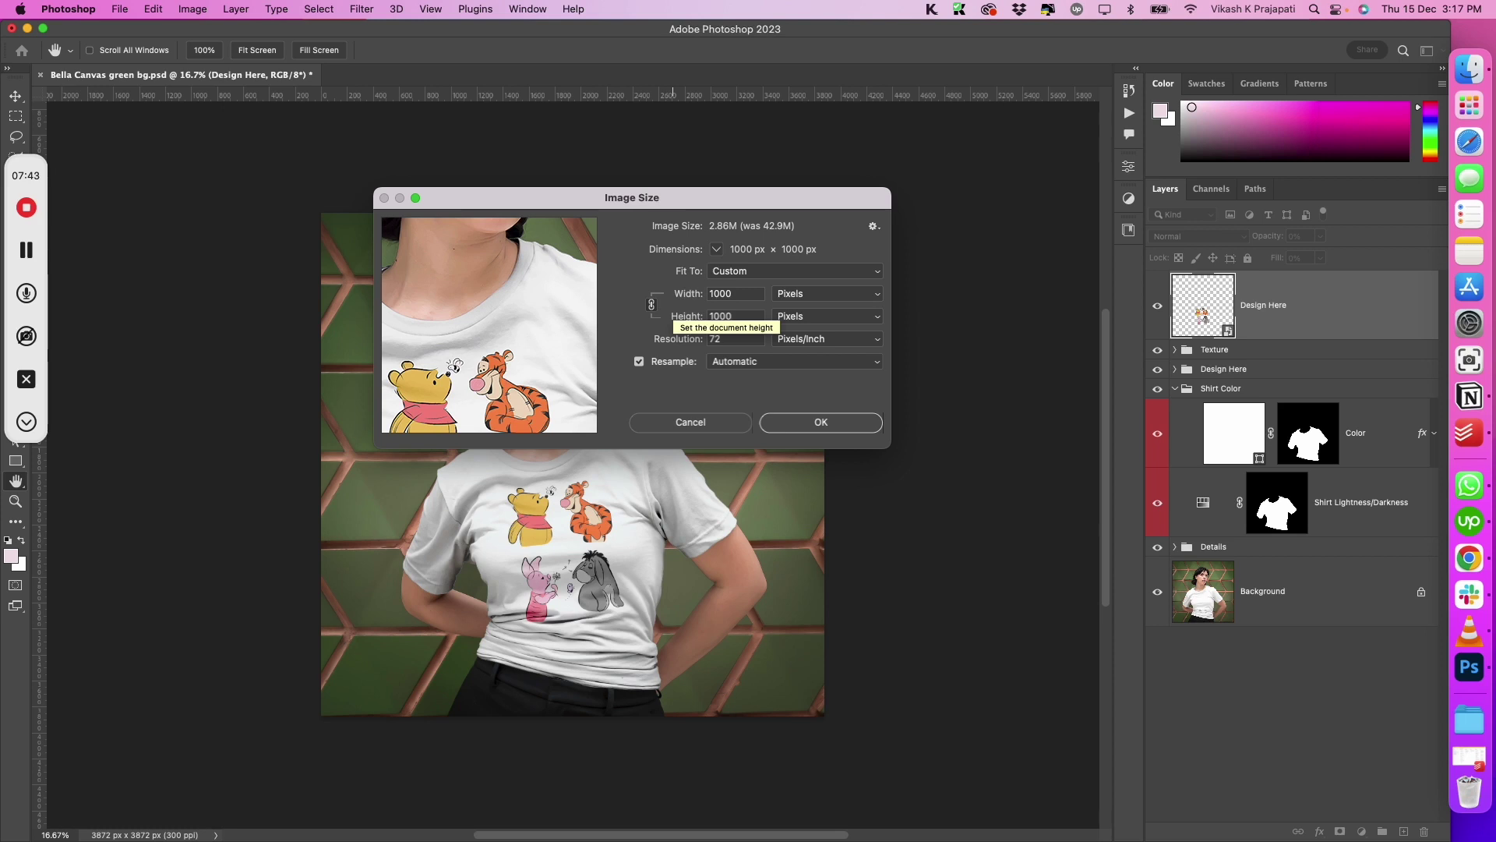
click(807, 422)
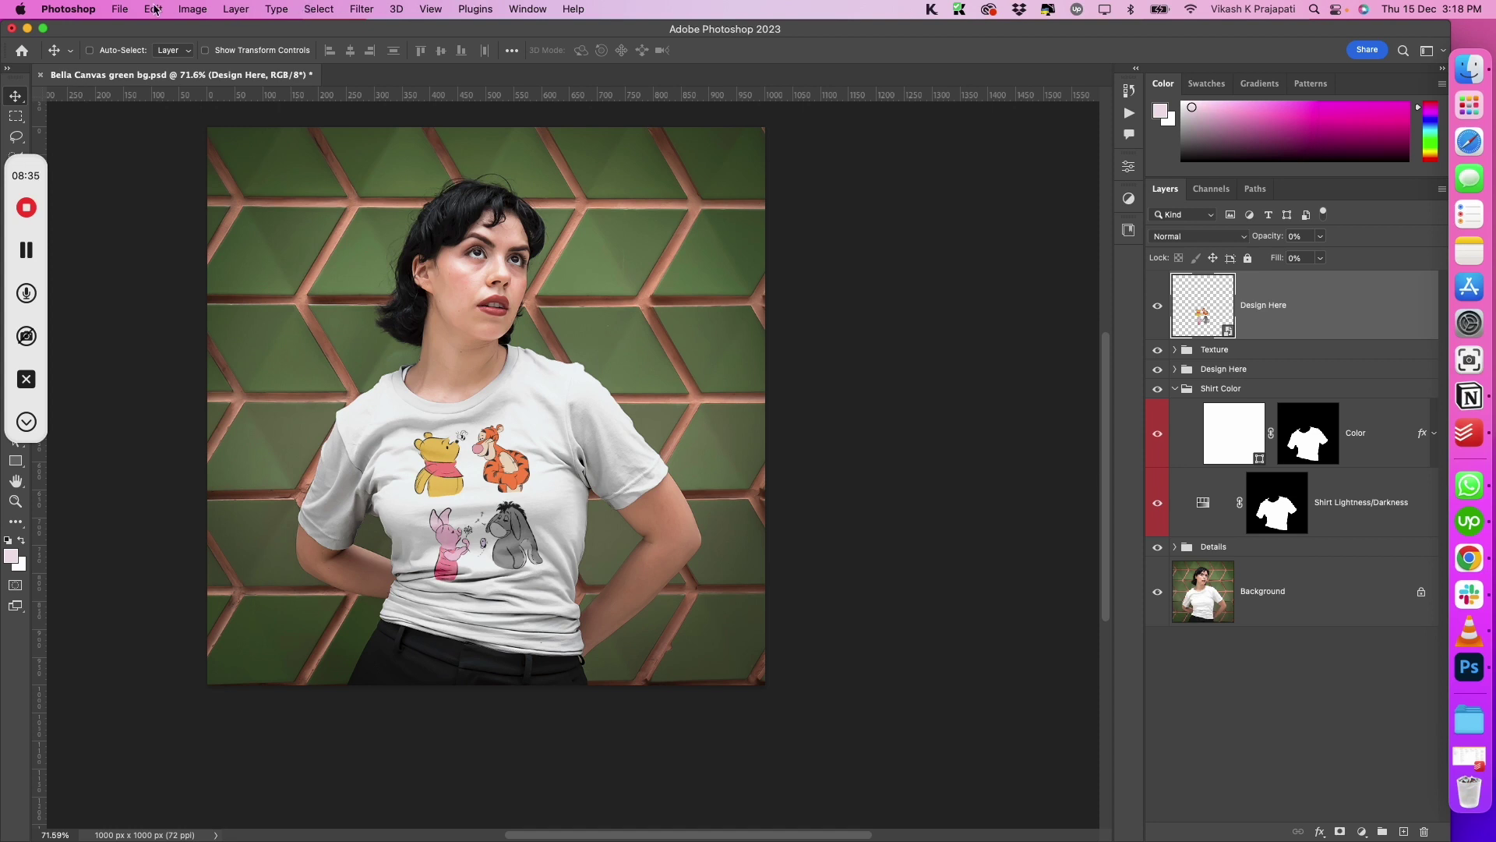
- Start exporting the mockup with Export As in JPG format at quality 7
click(121, 8)
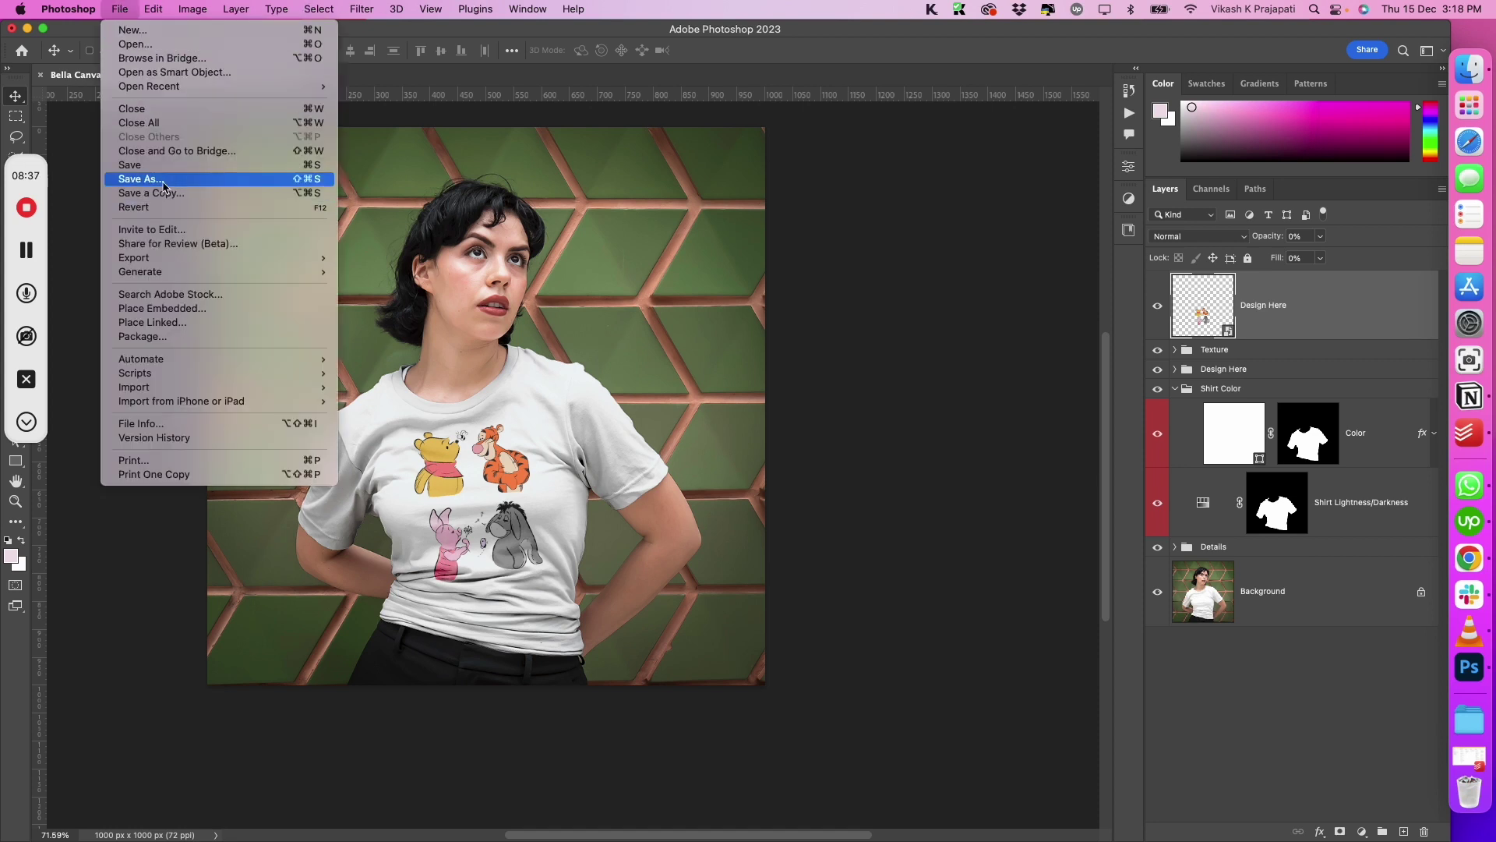
mouse_move(274, 261)
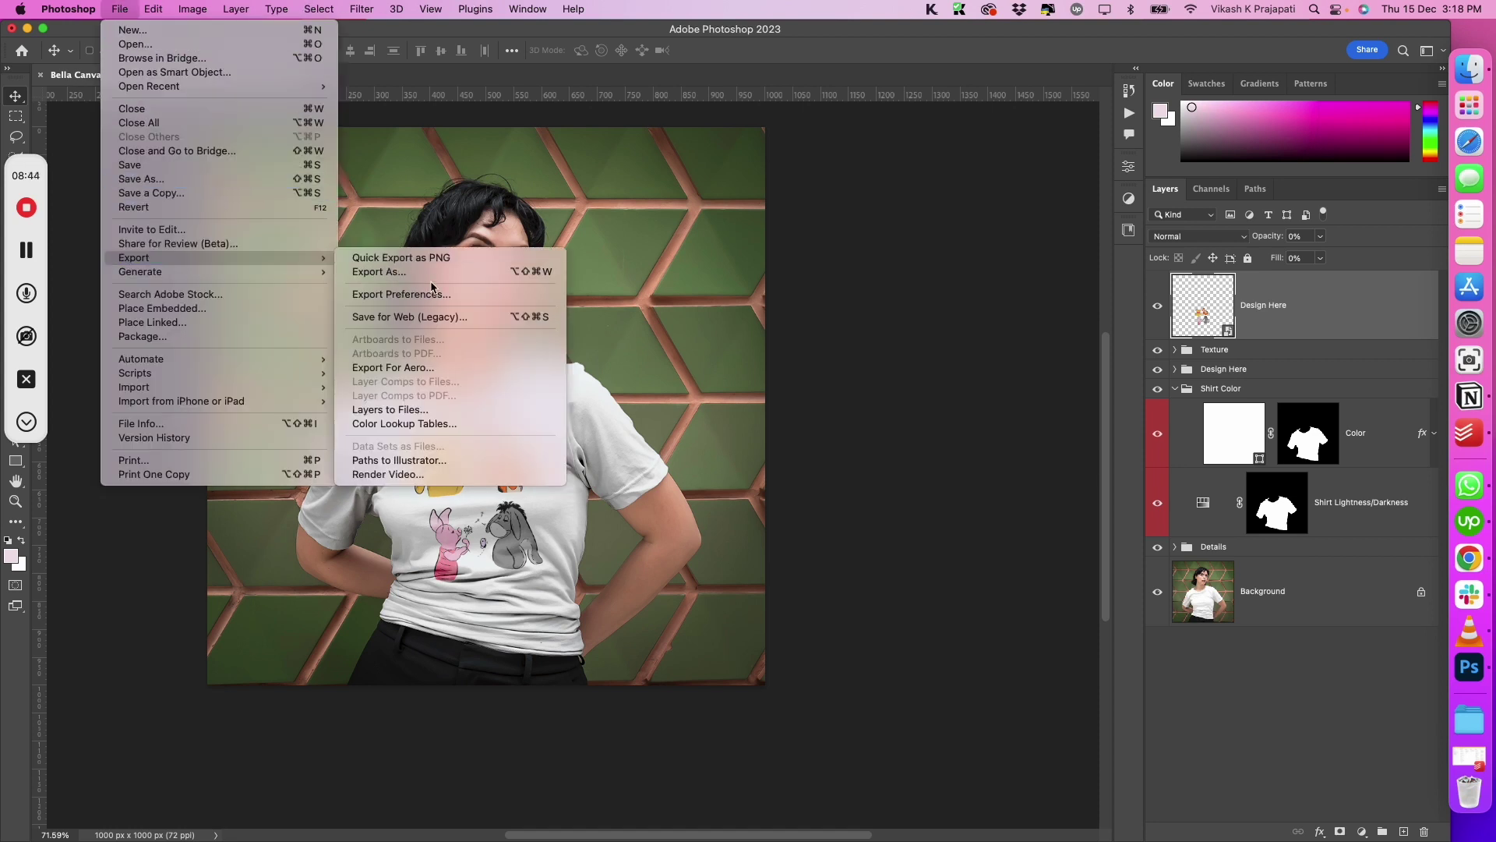
click(405, 271)
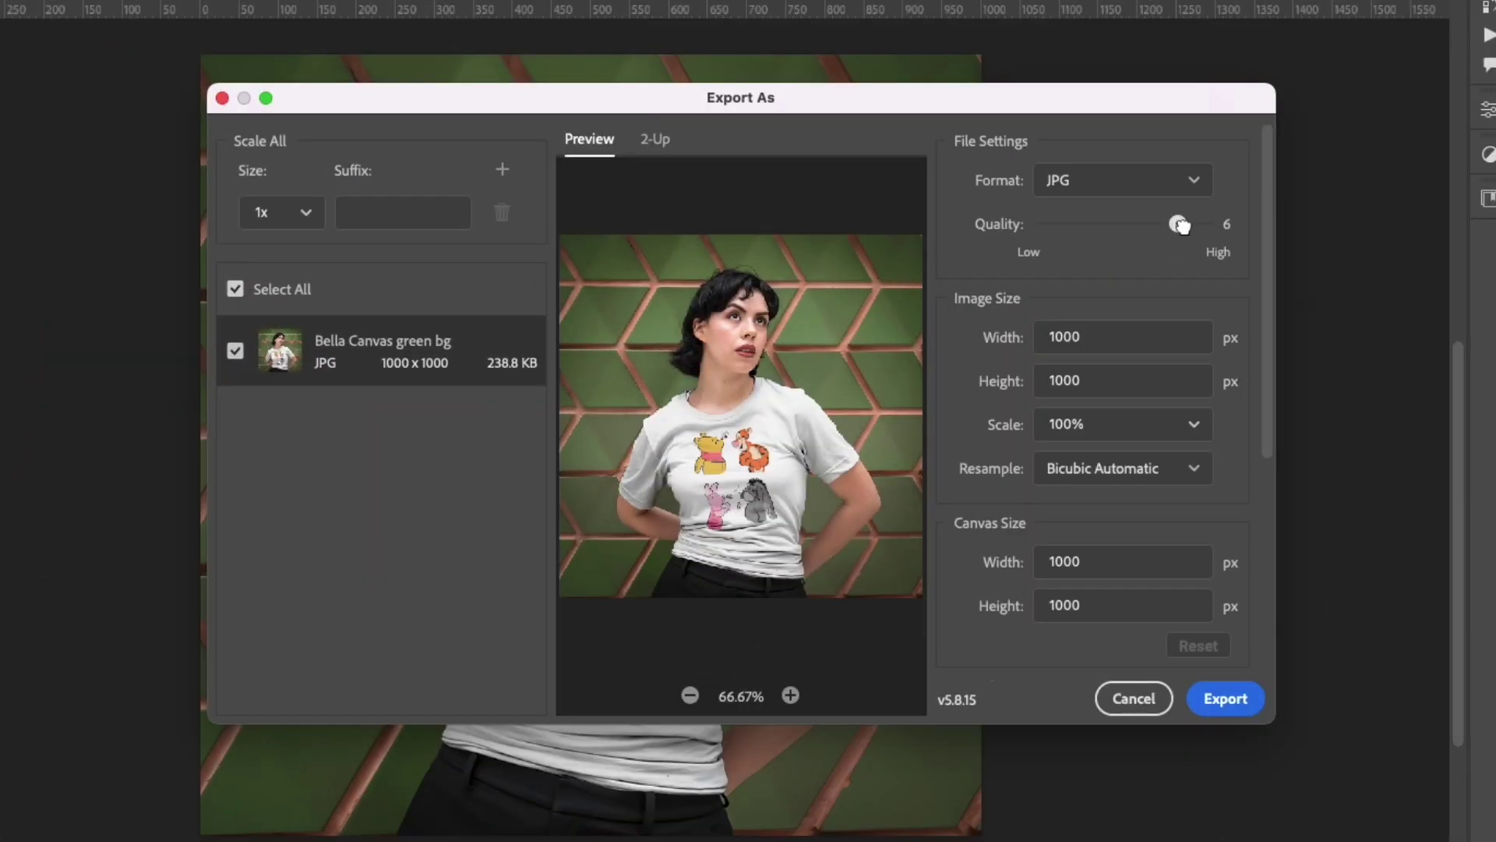
drag(1180, 226, 1205, 225)
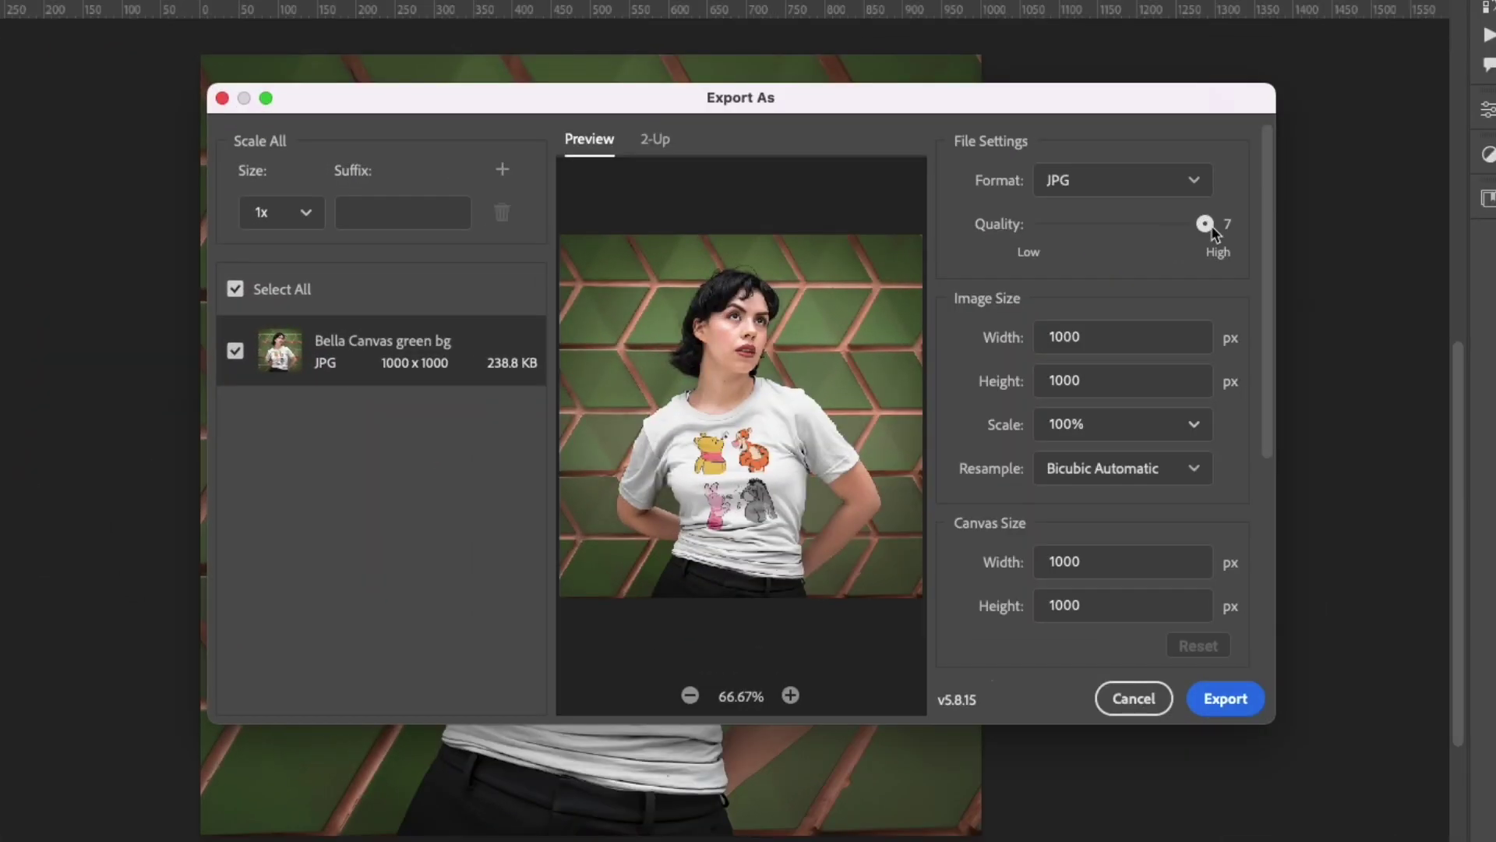
click(1225, 703)
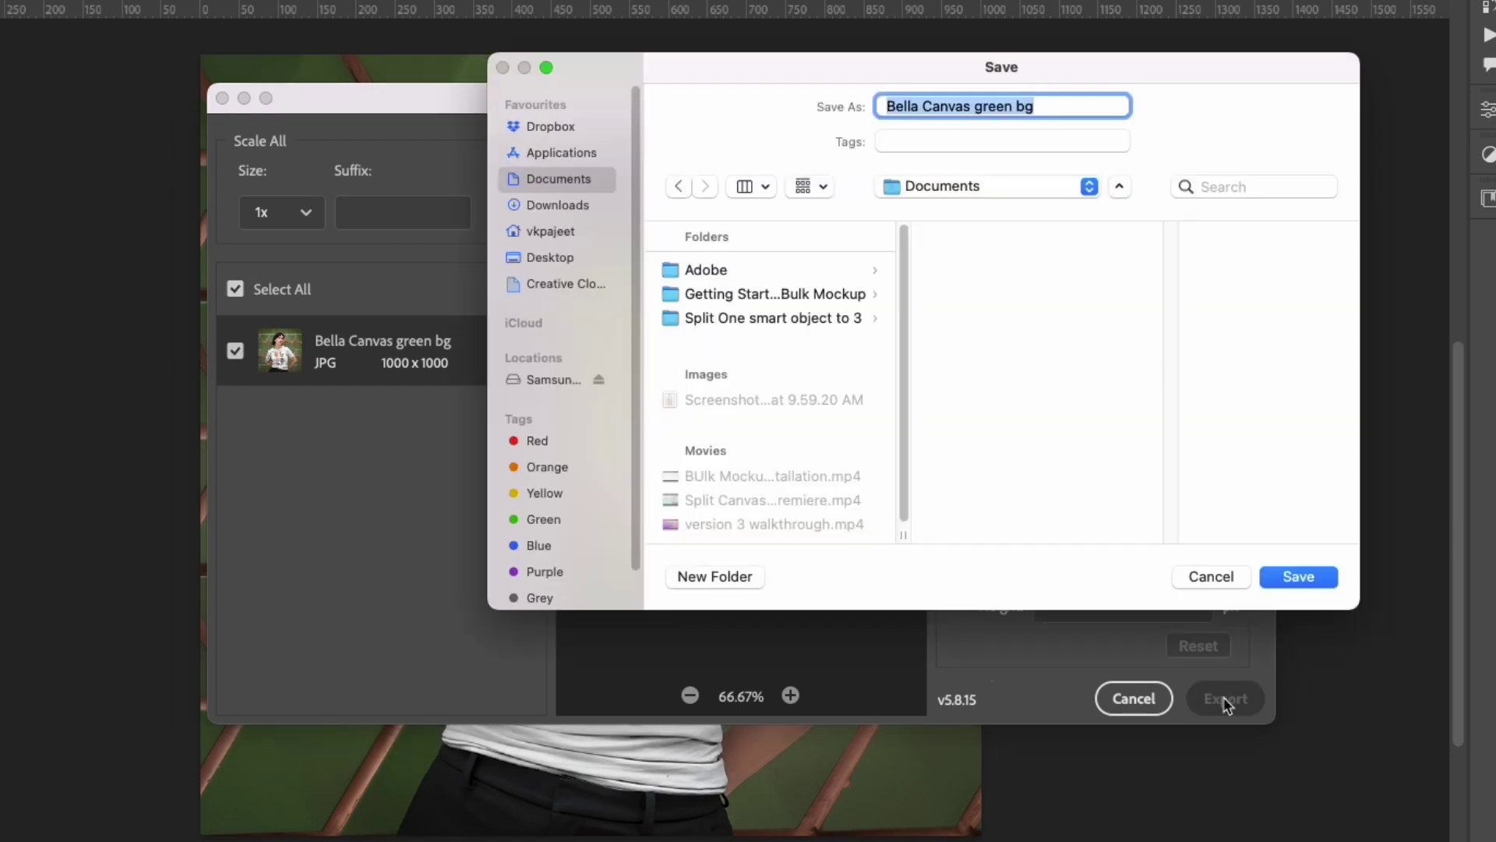
- Create a new folder named Exported File inside Documents for the exported mockup
click(702, 580)
text(Export)
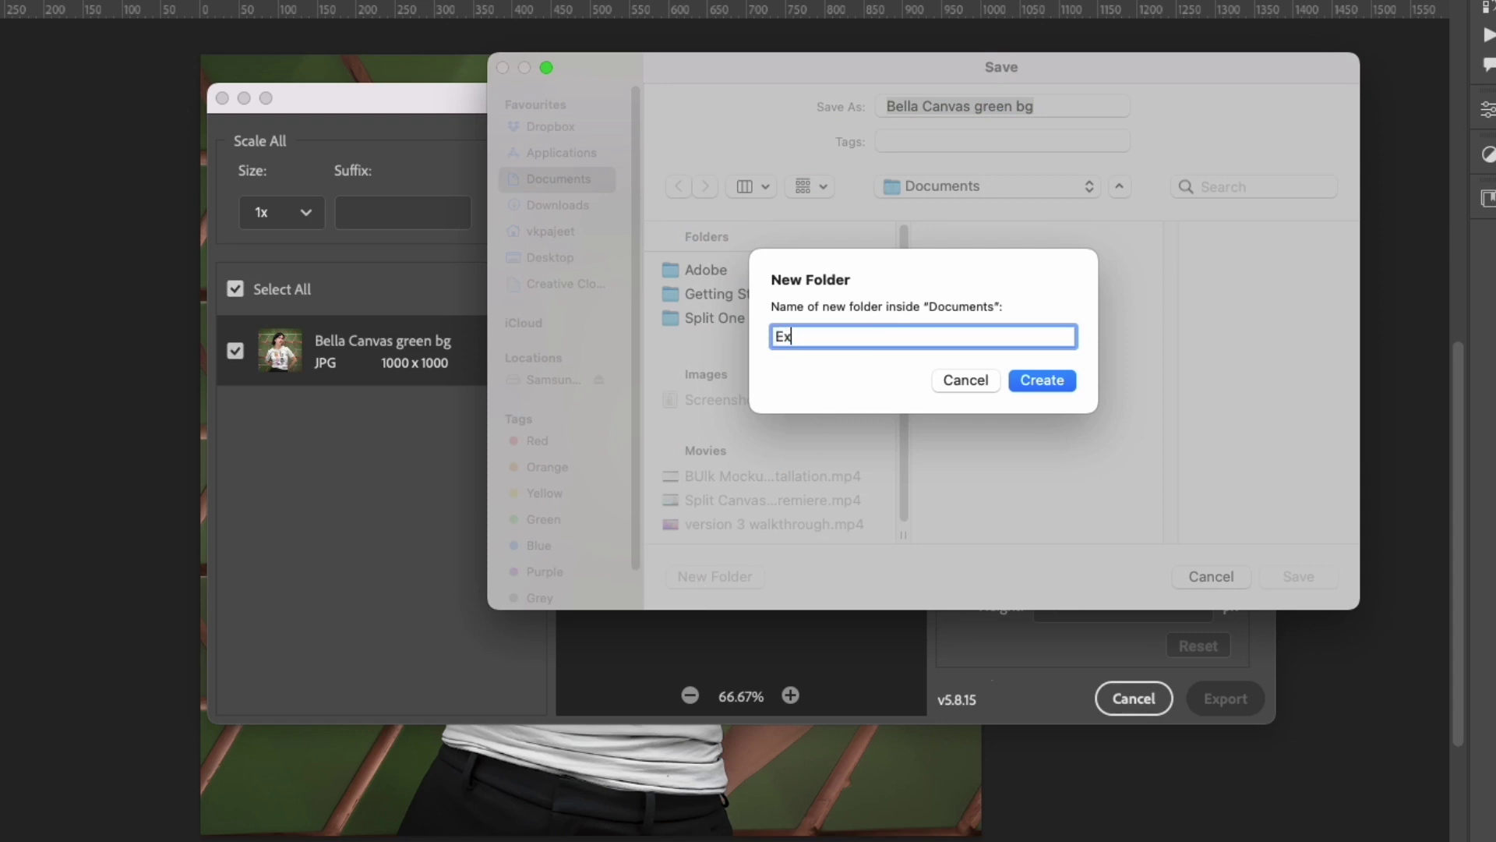
text(ed File)
click(1055, 381)
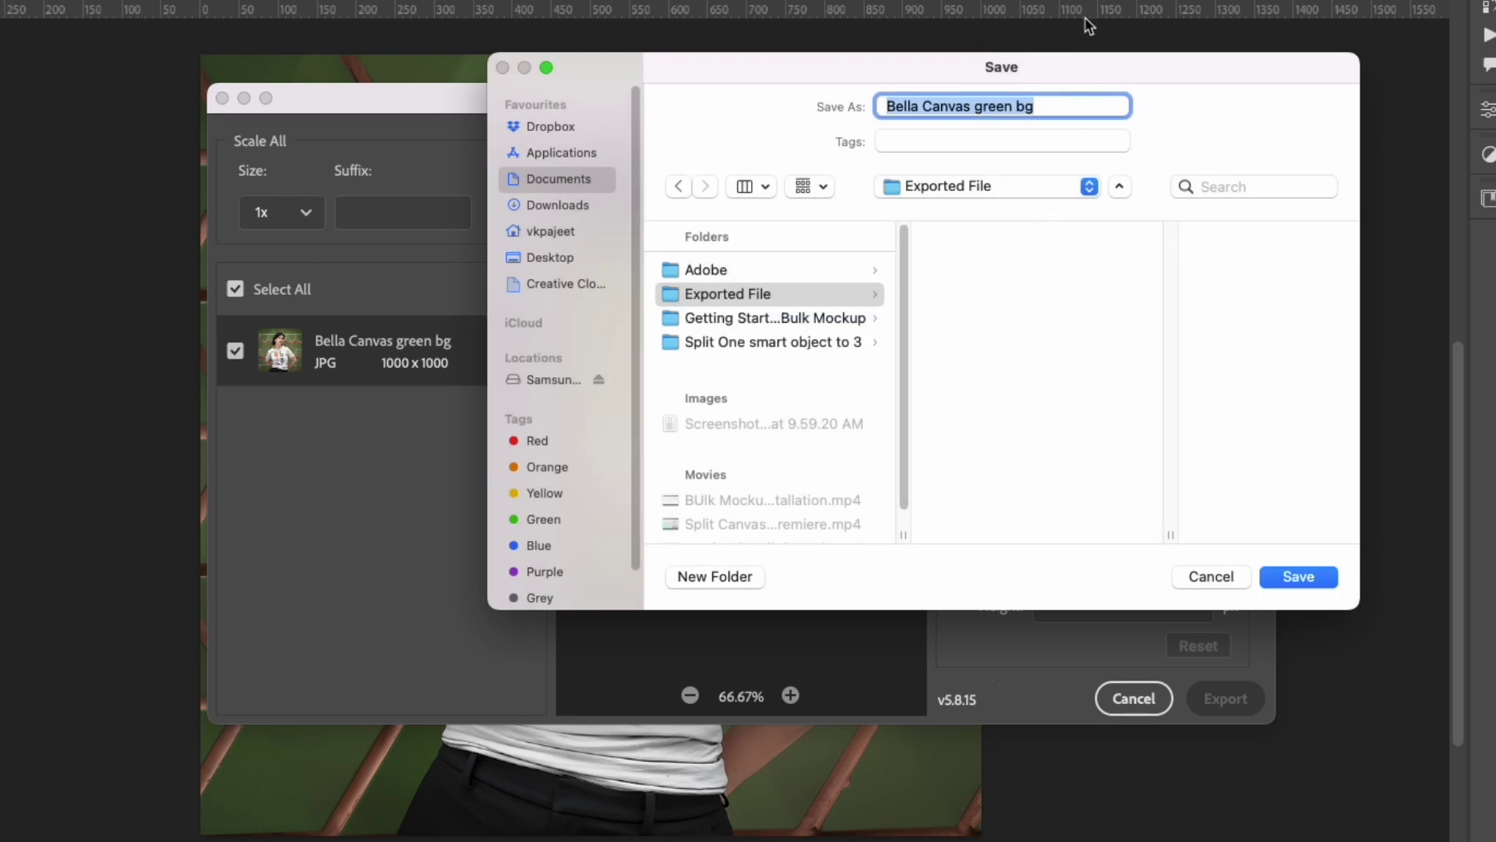
- Put Pooh Gang in front of the file name Bella Canvas green bg and save the exported JPG in the Exported File folder
click(1051, 107)
drag(1052, 108, 884, 108)
key(Left)
text(Pooh Gang)
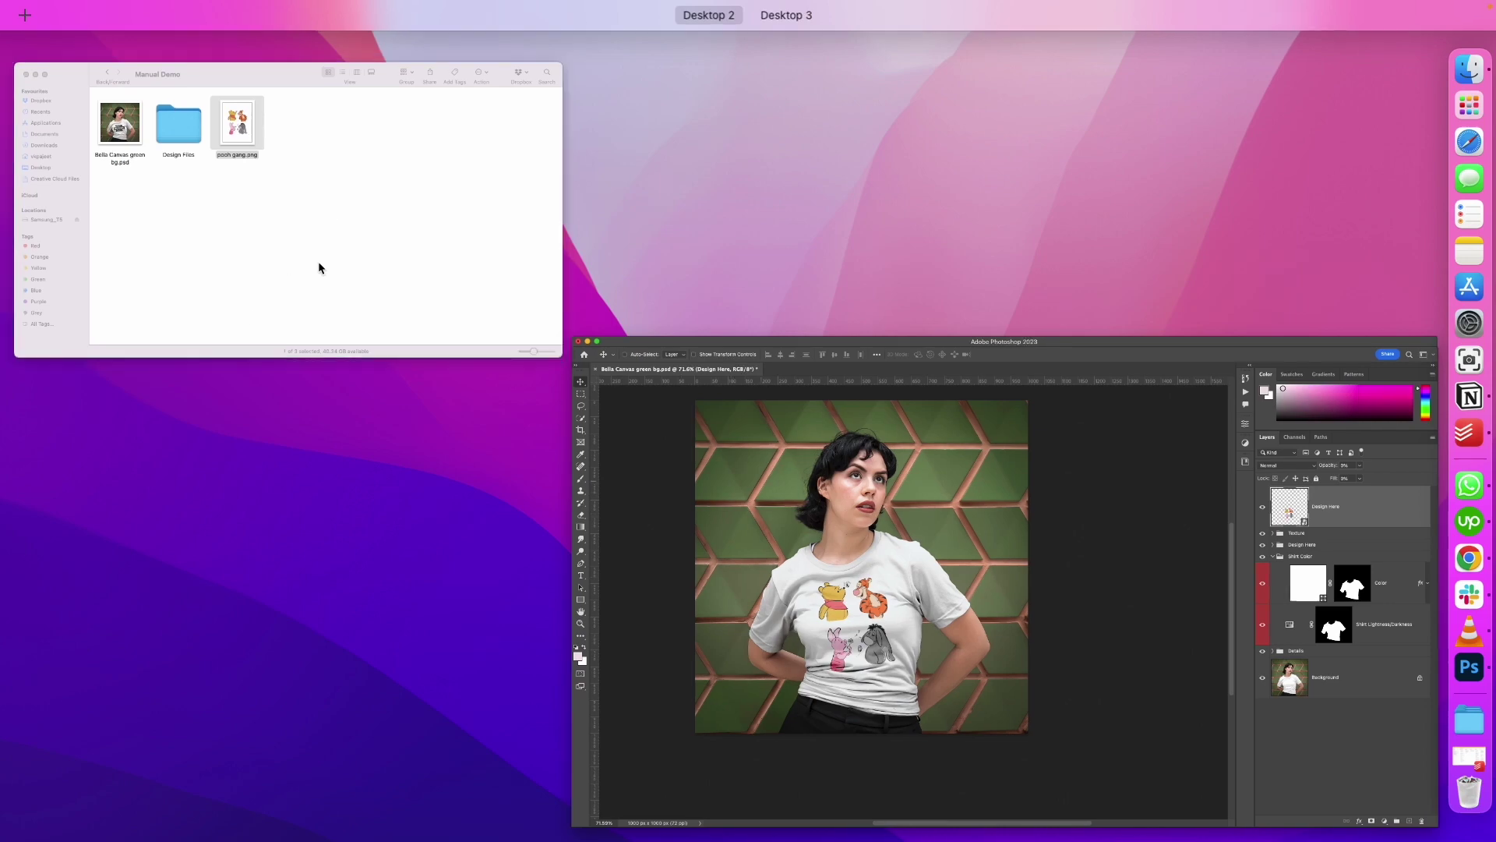
- Switch to Finder and examine the exported JPG in the Exported File folder in Documents with enlarged icons
click(318, 261)
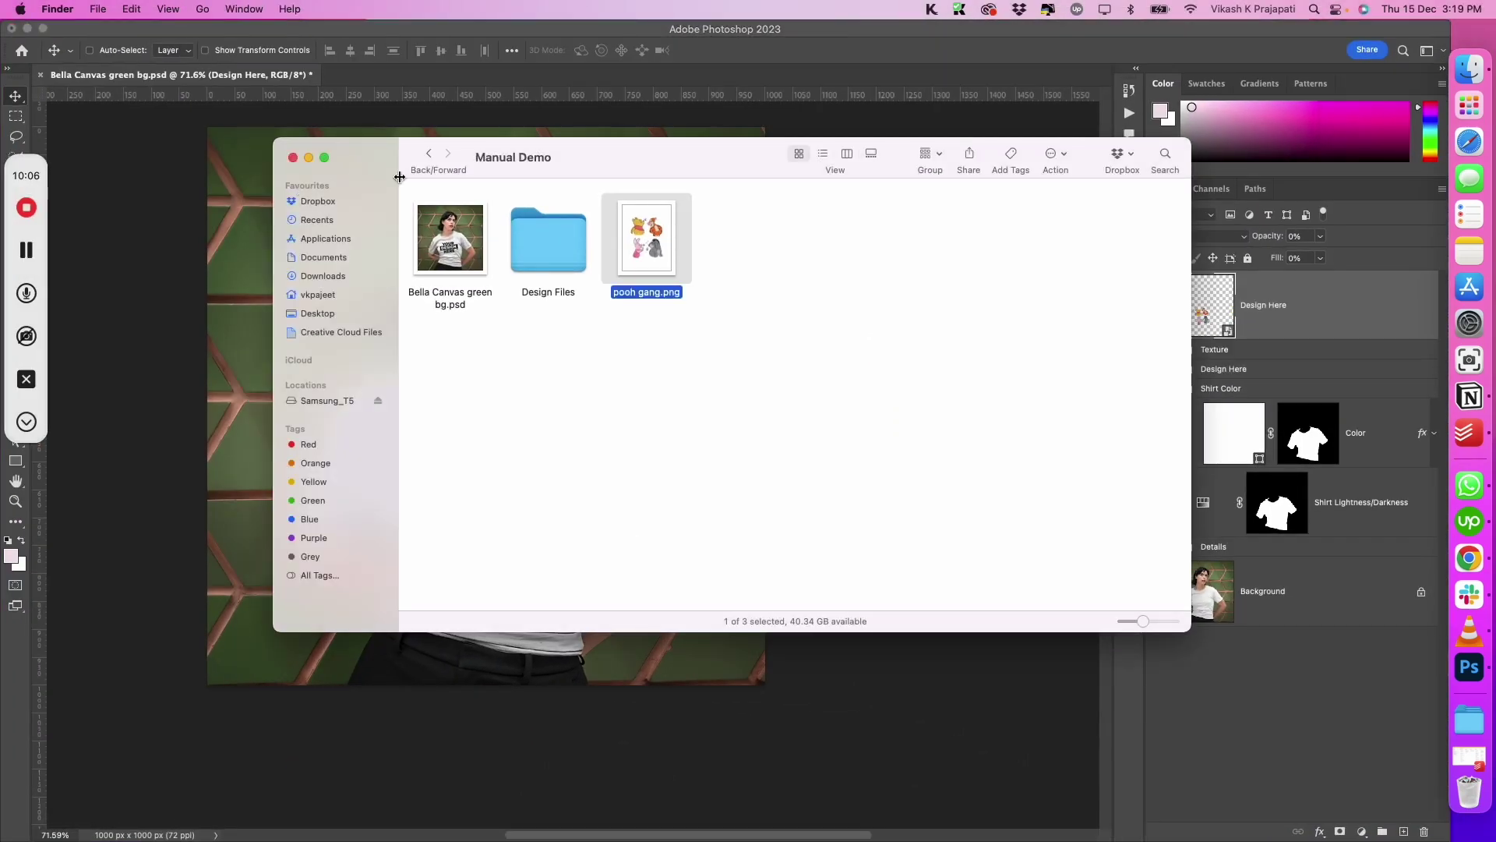
click(338, 257)
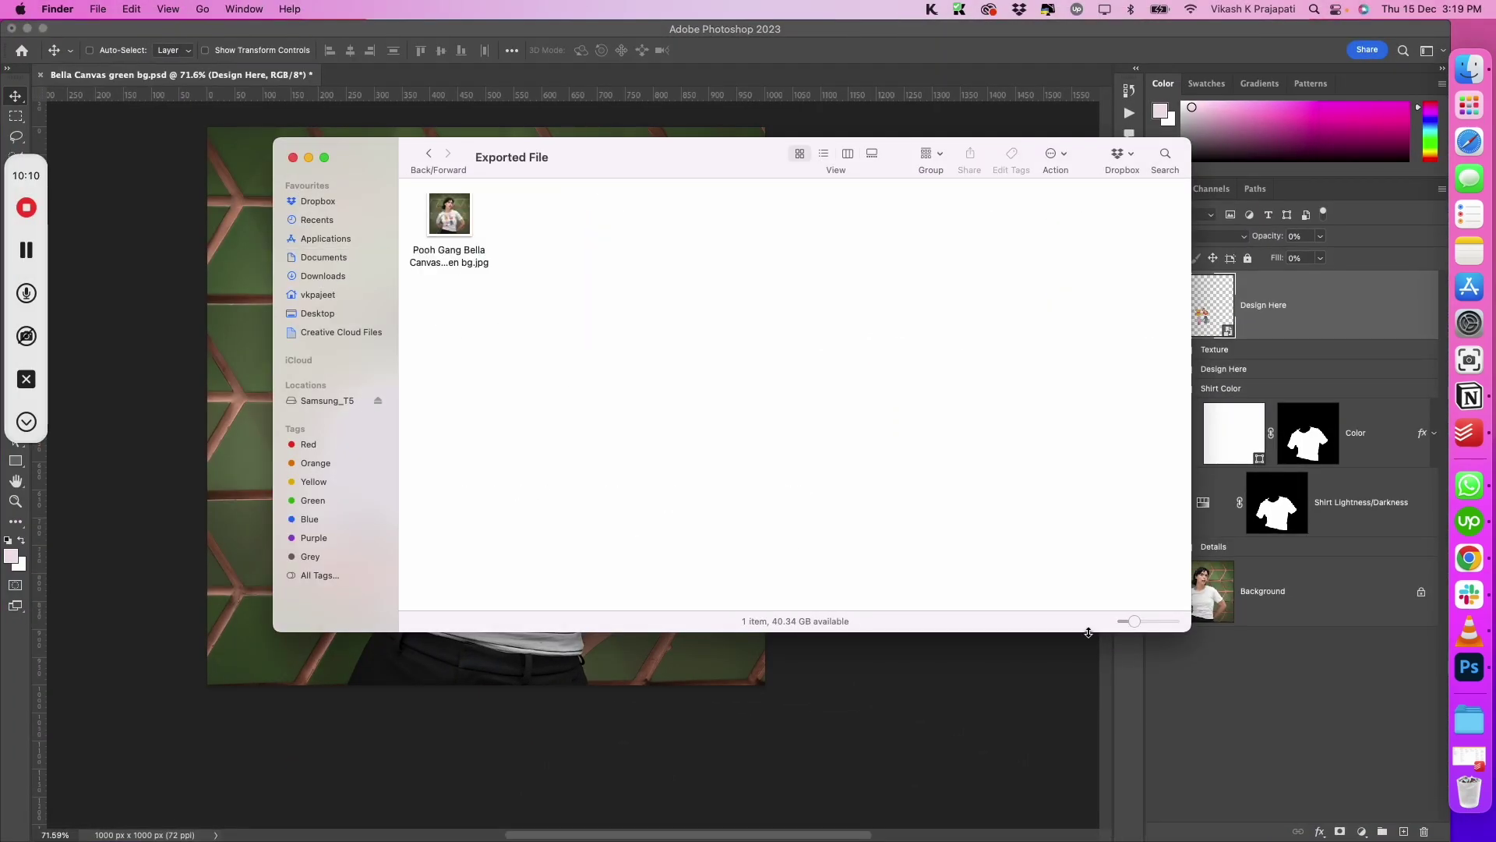
drag(1134, 621, 1171, 621)
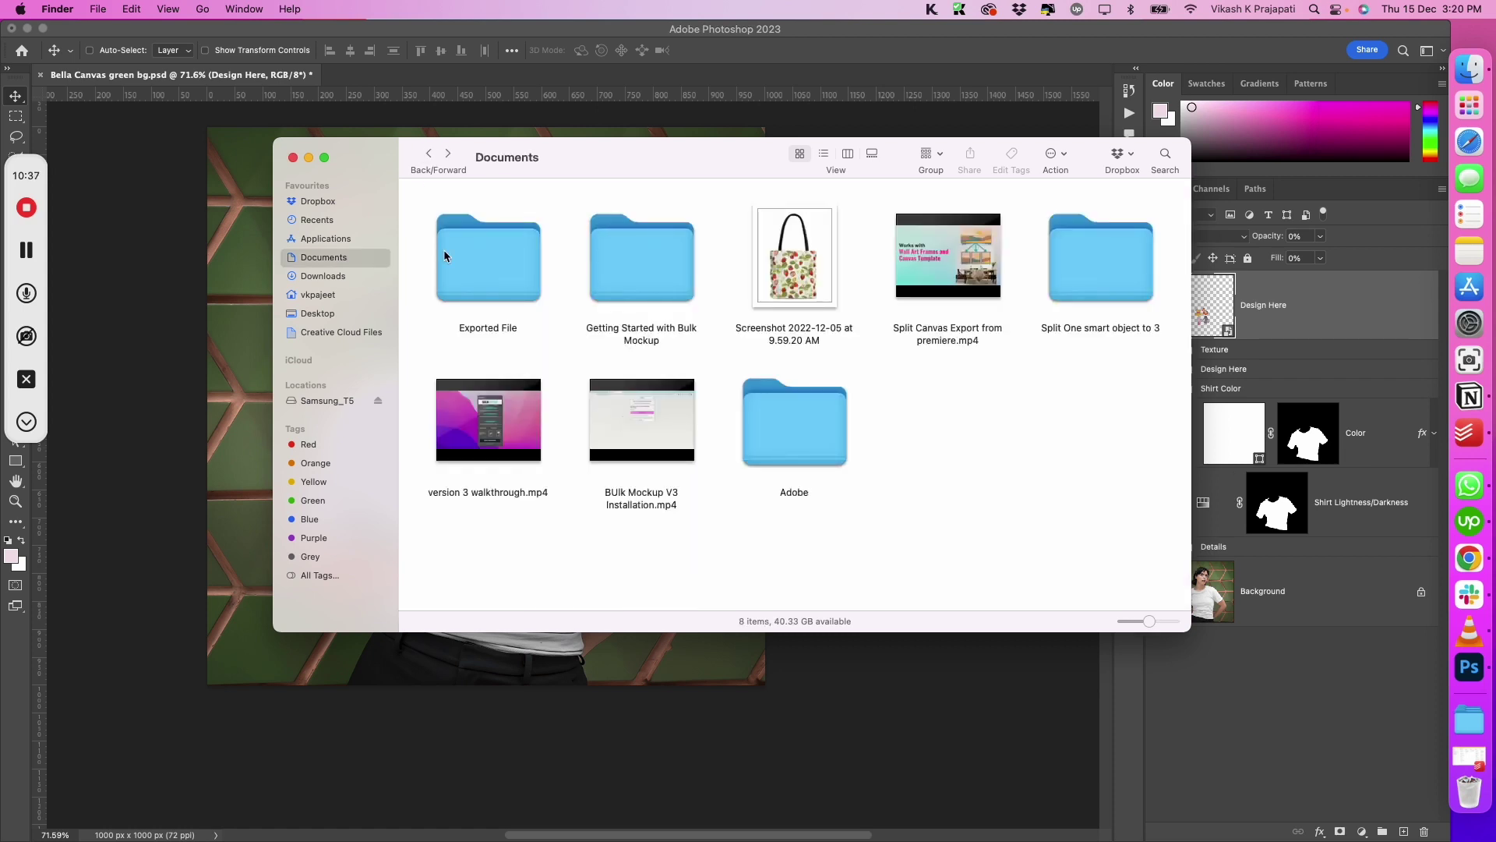
- Open Getting Started with Bulk Mockup, go to the Design Files folder inside Manual Demo and look through the design images
click(442, 250)
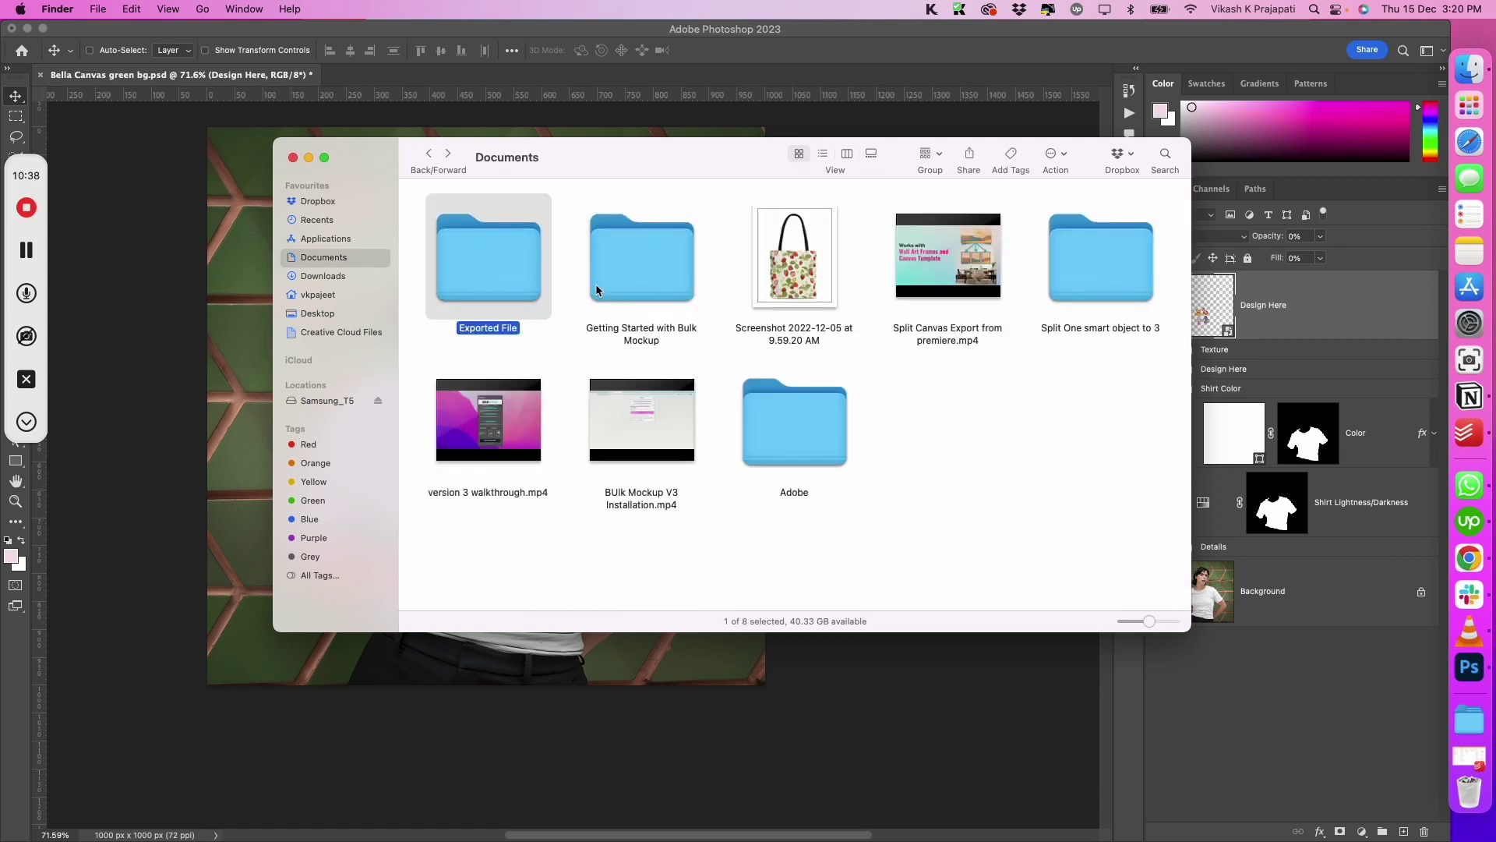
double_click(595, 283)
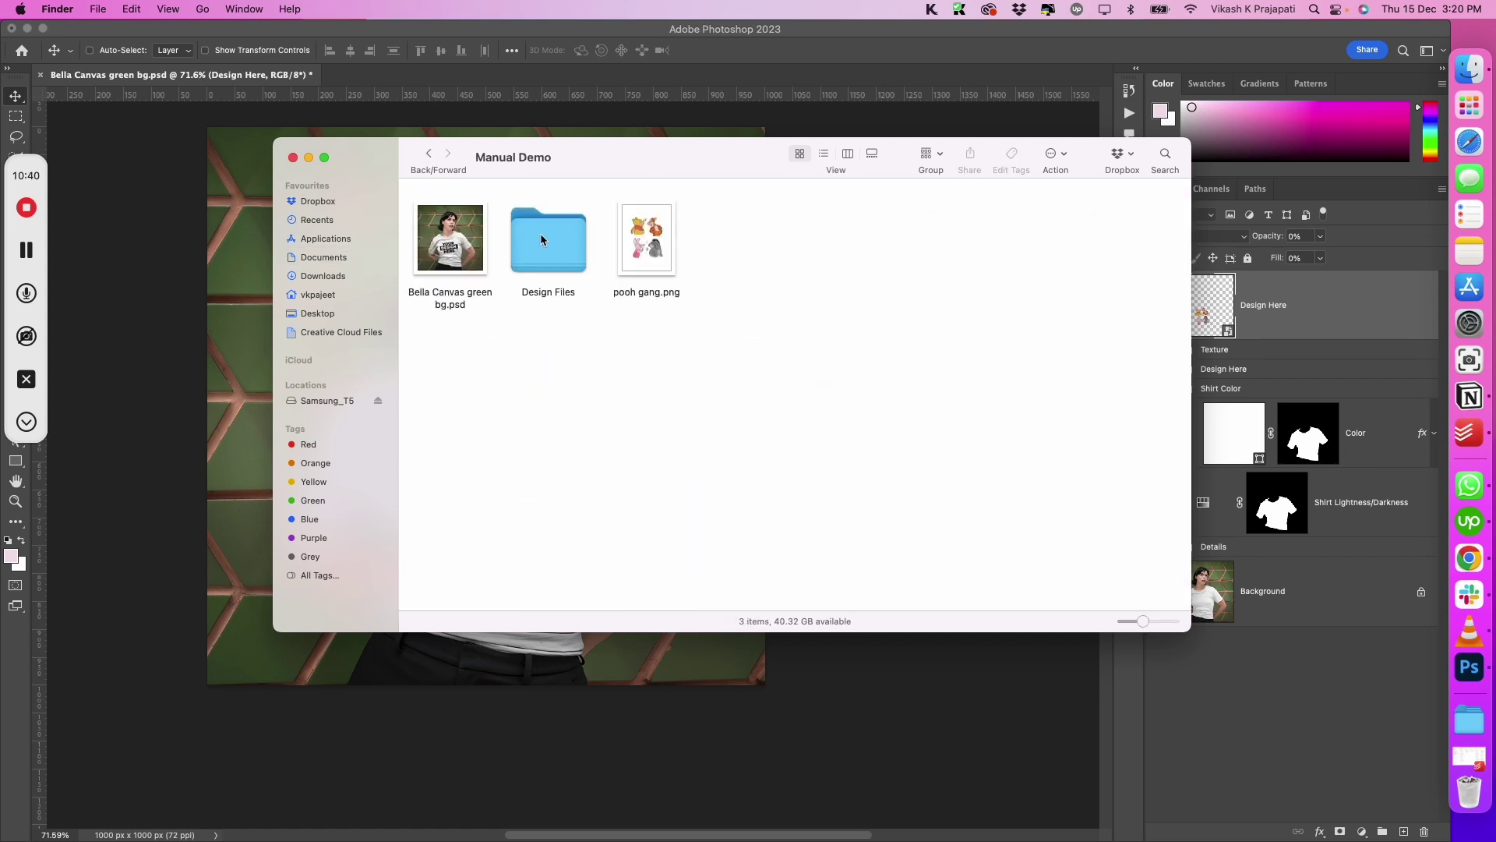
double_click(543, 234)
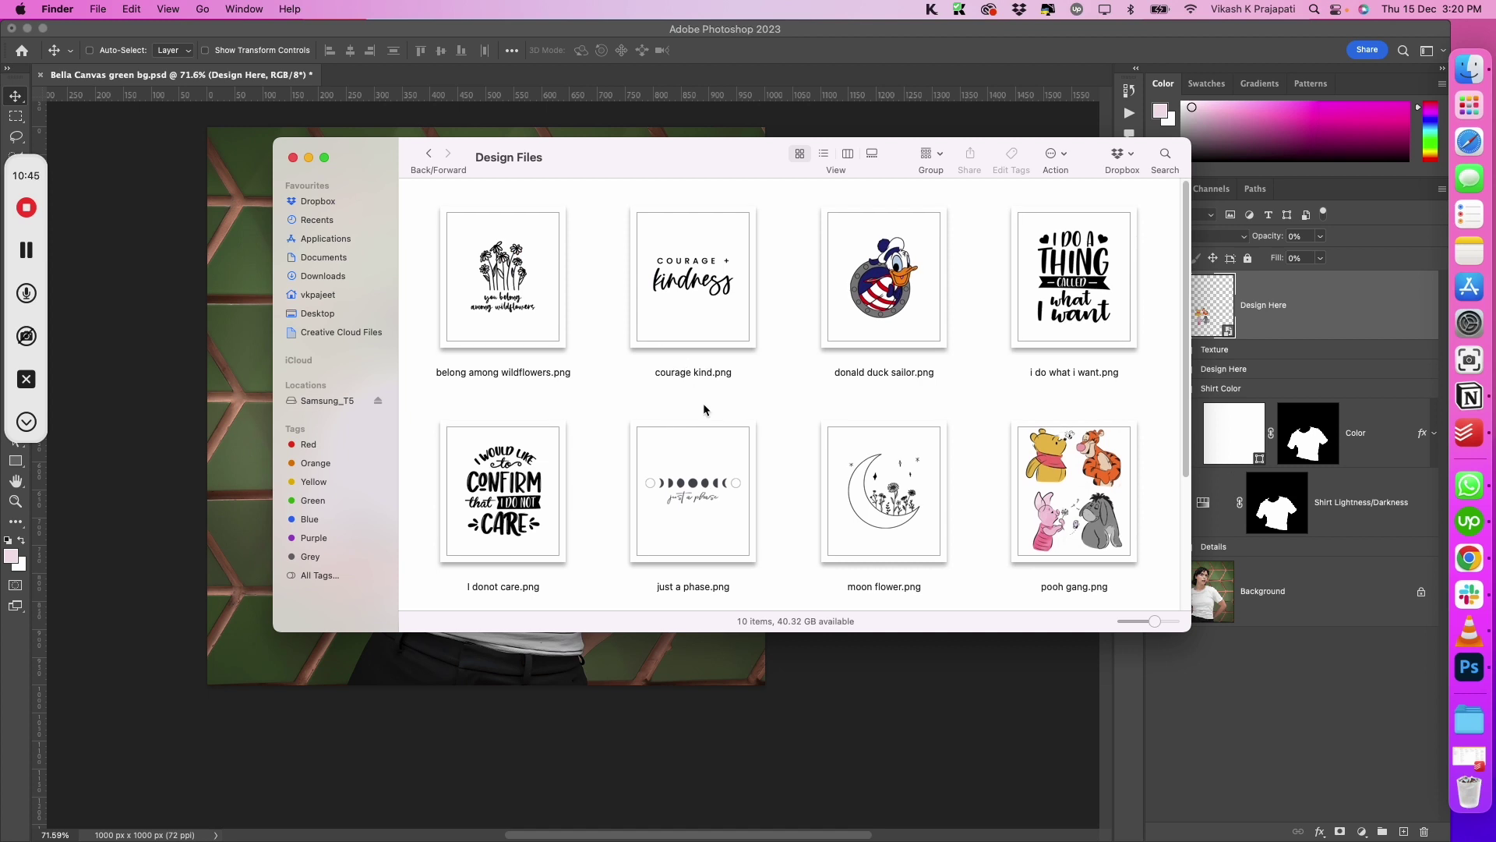
scroll(704, 409, down, 5)
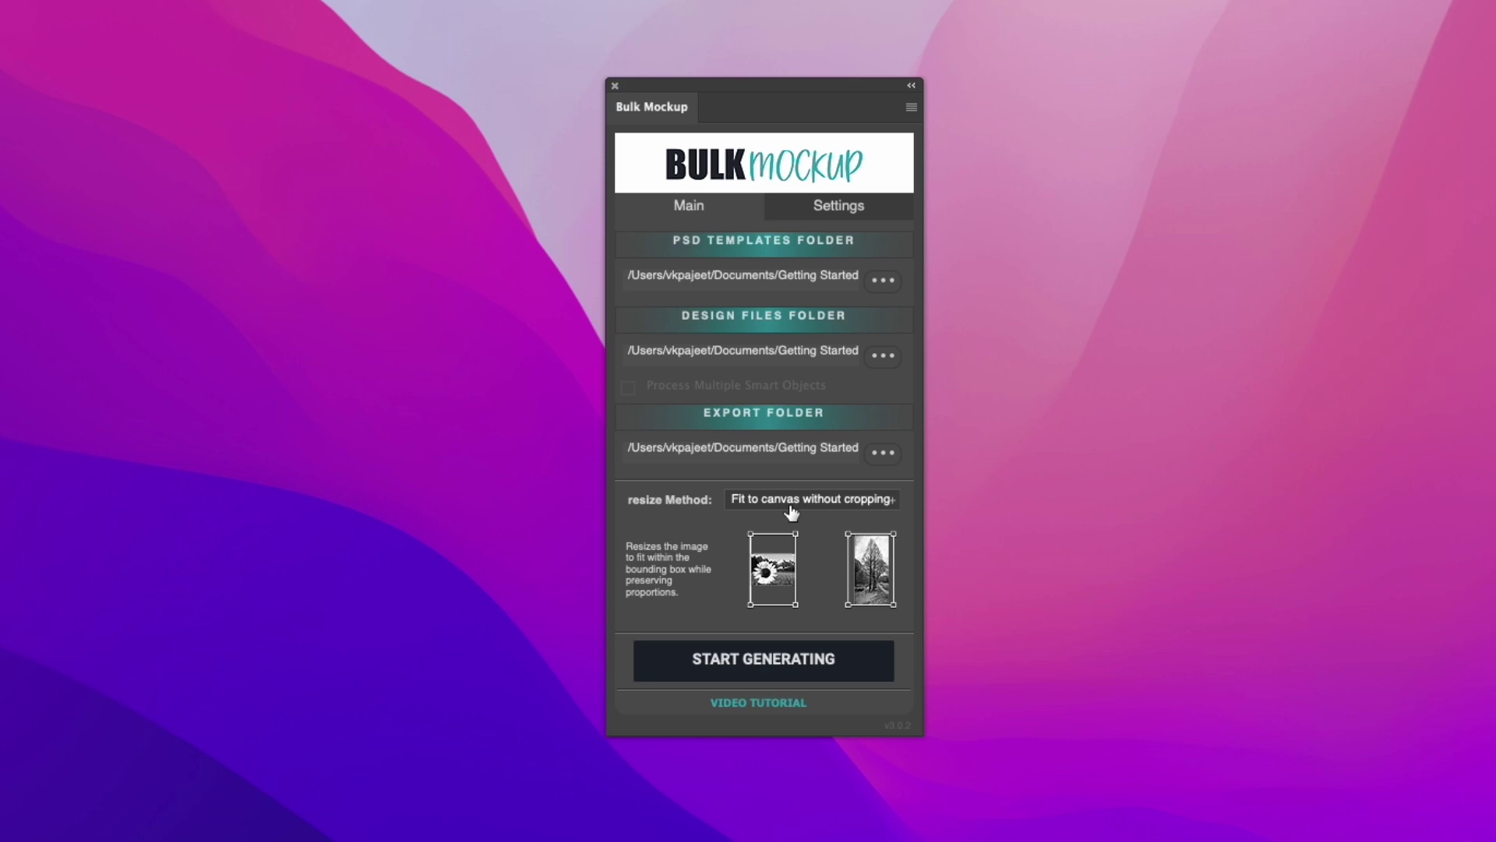
- Try the resize methods Fill canvas/Stretch, Fit to canvas without cropping and Fill canvas cropping the extra in the Bulk Mockup plugin
click(791, 512)
click(802, 522)
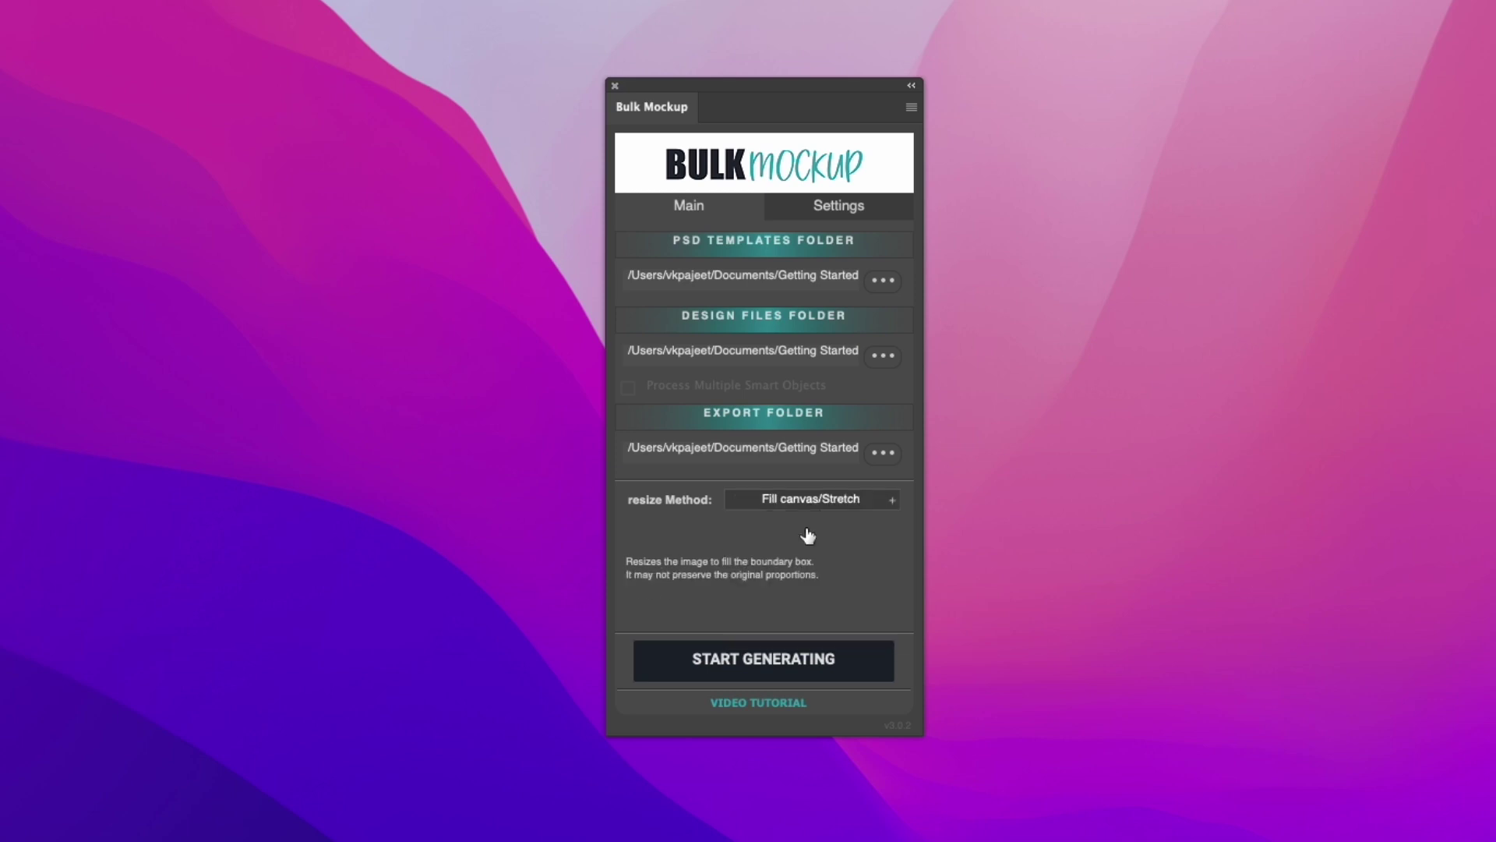
click(752, 499)
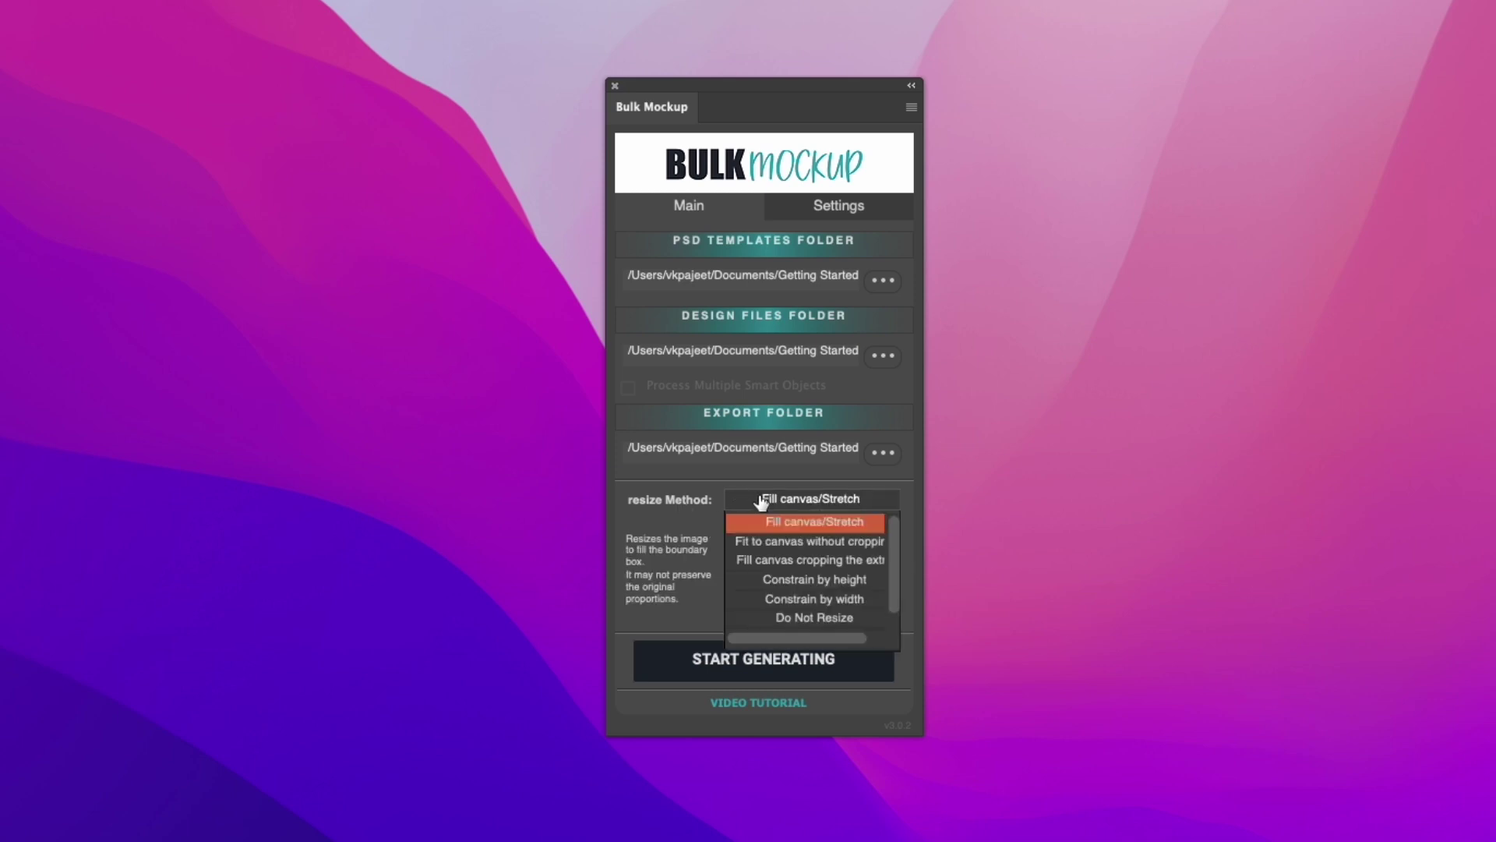
click(749, 541)
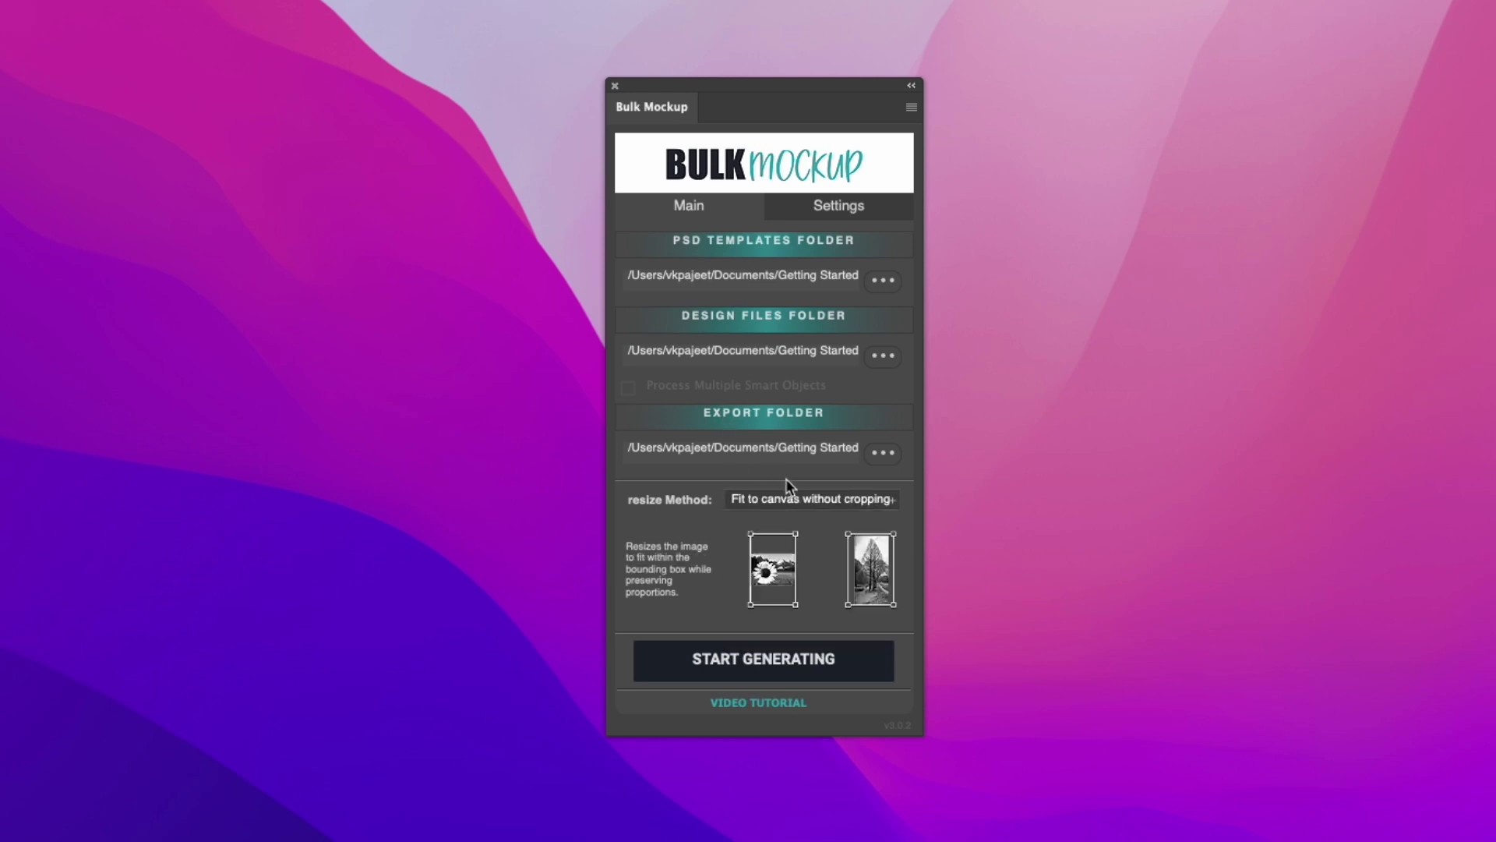
click(807, 507)
click(788, 543)
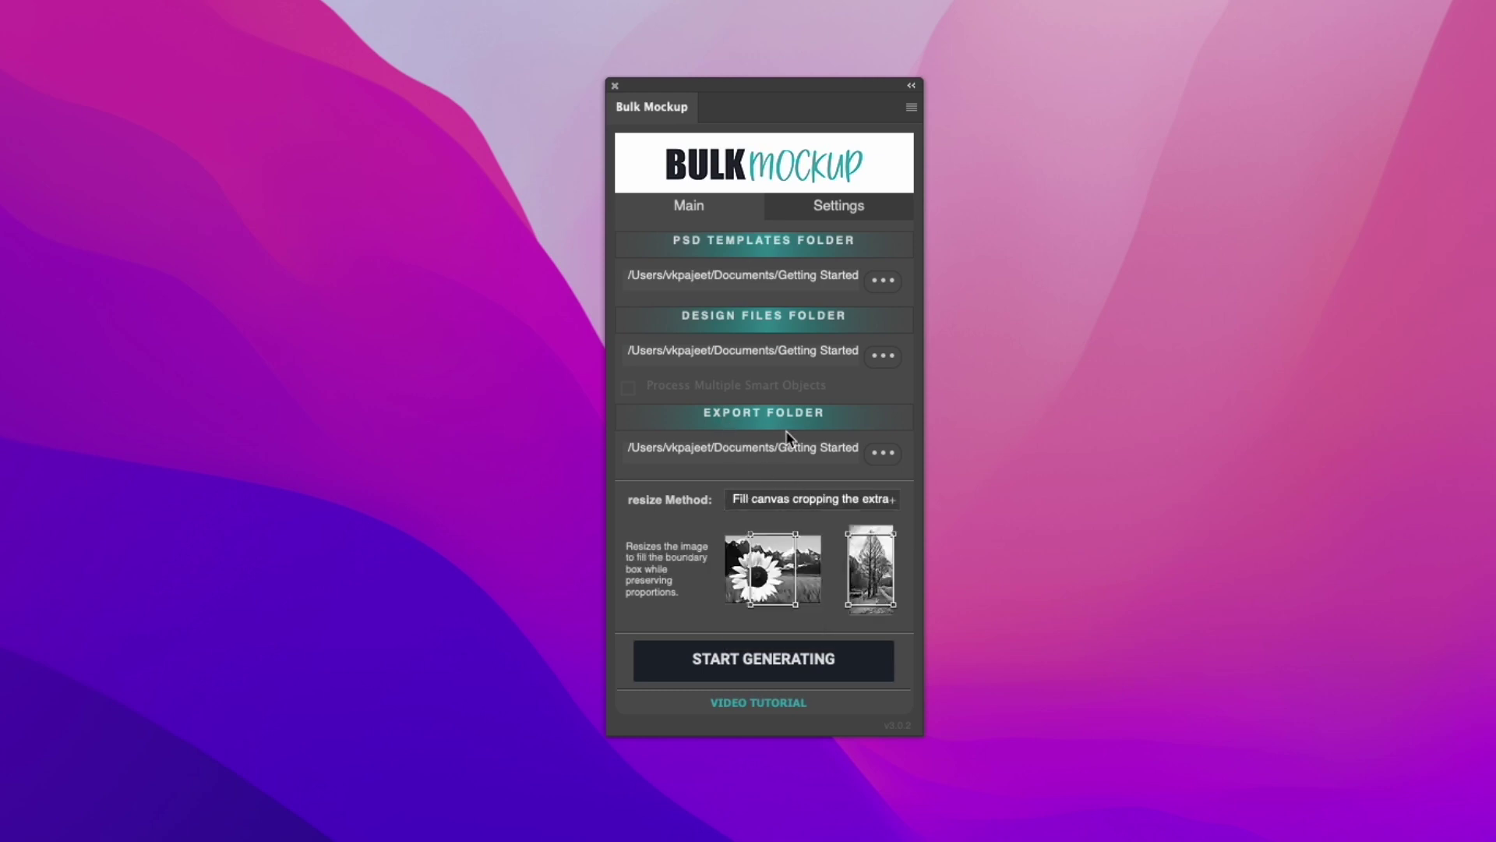
- Try the resize methods Constrain by height, Constrain by width and Do Not Resize in turn
click(795, 503)
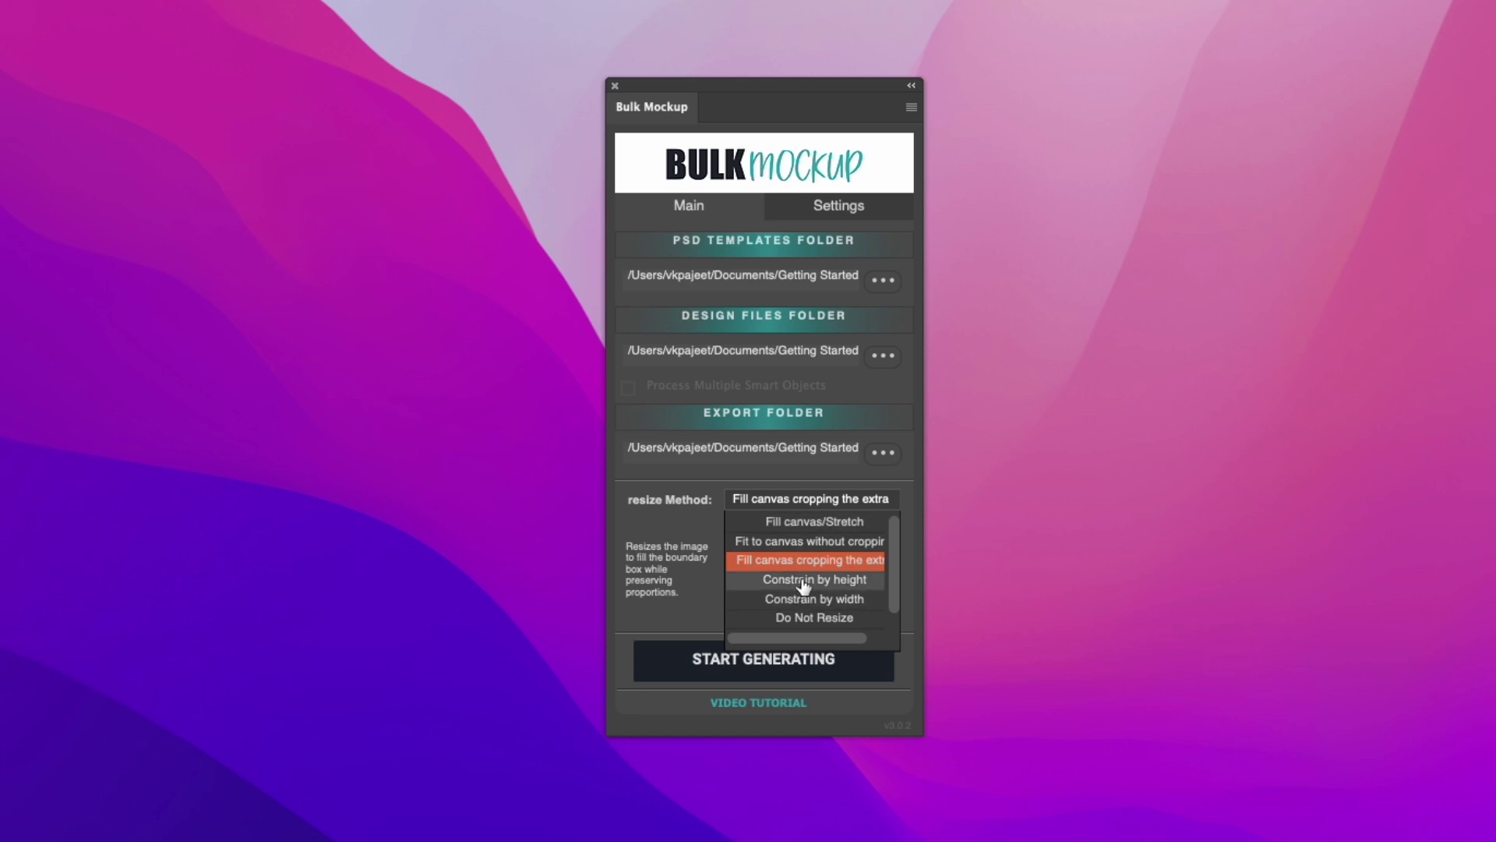
click(818, 588)
click(816, 502)
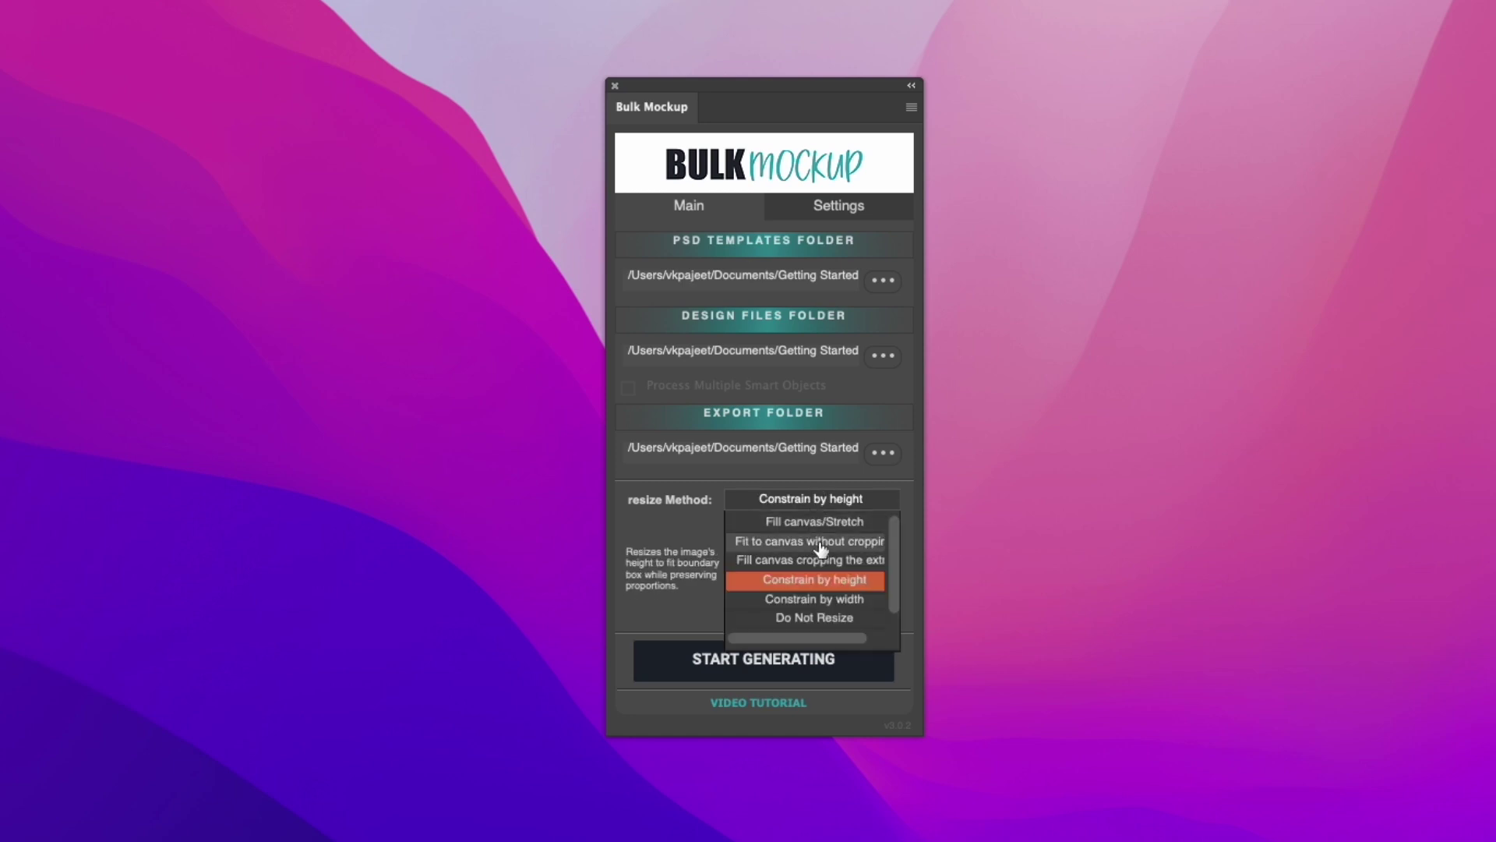
click(817, 600)
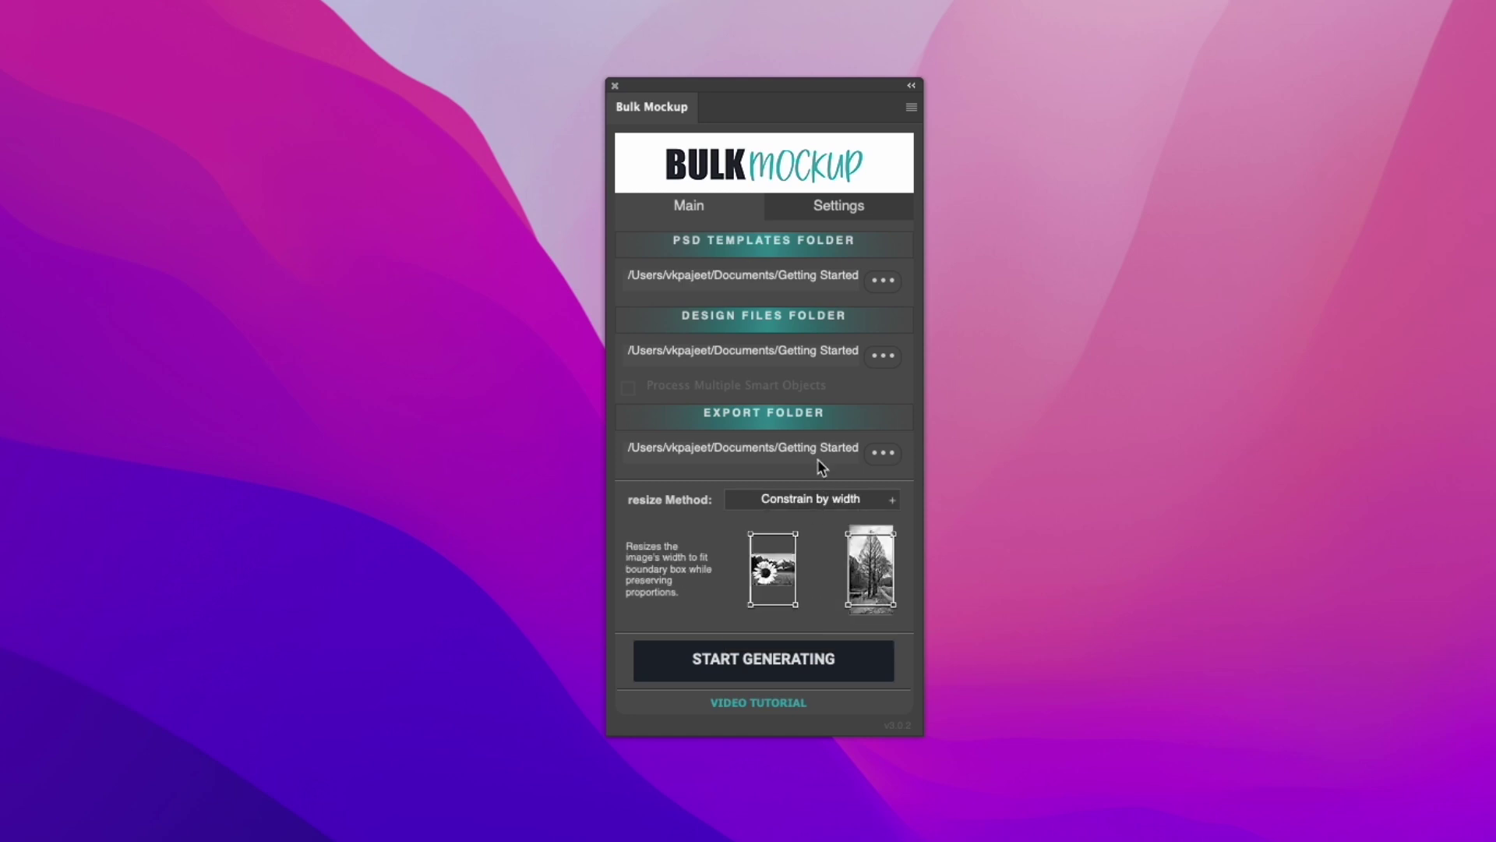
click(817, 503)
click(812, 620)
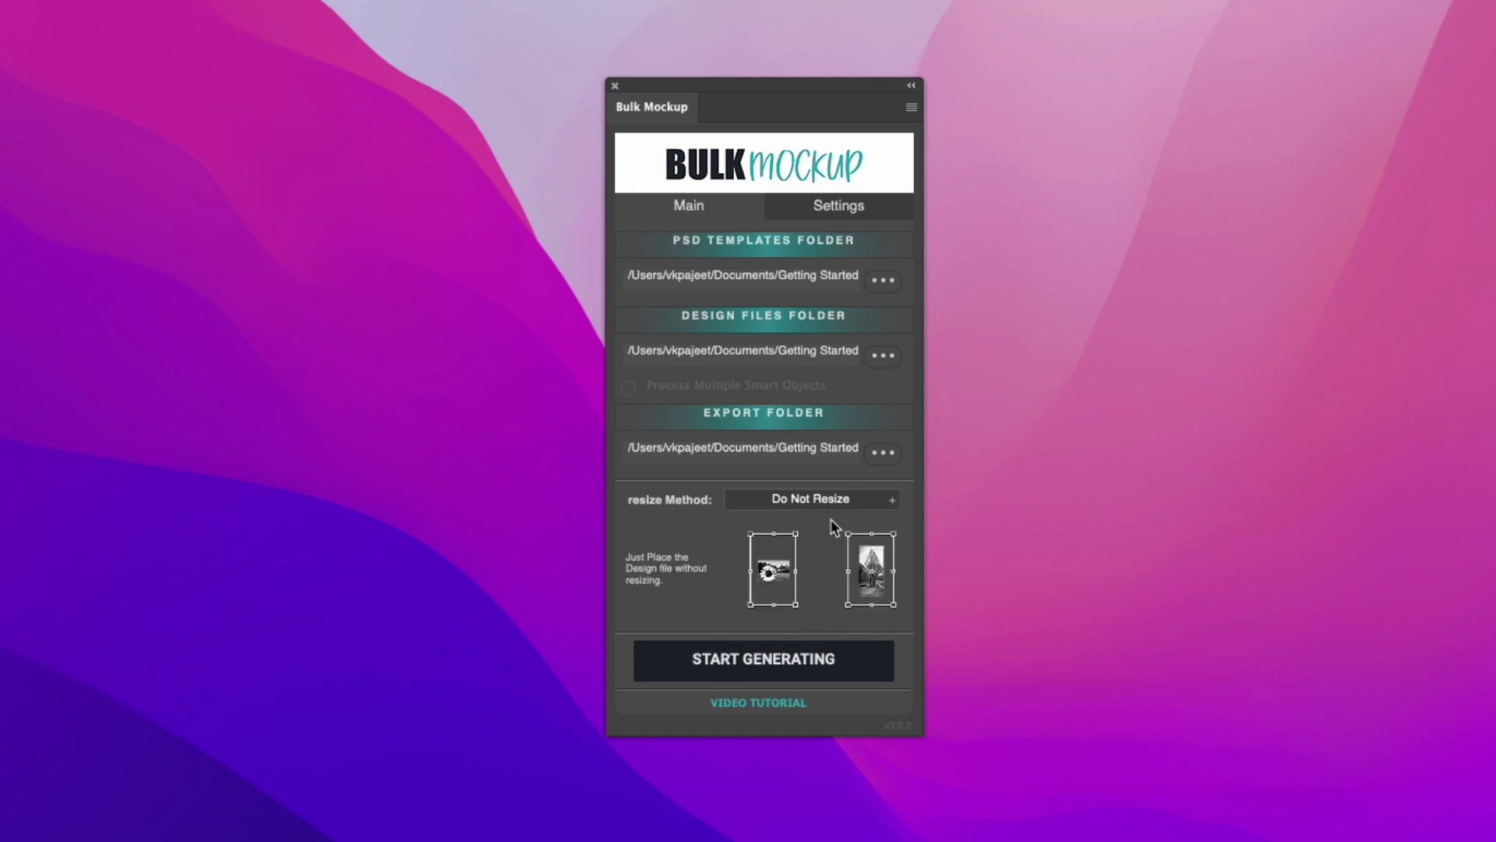
- Set the plugin's resize method to Replace Contents
click(838, 502)
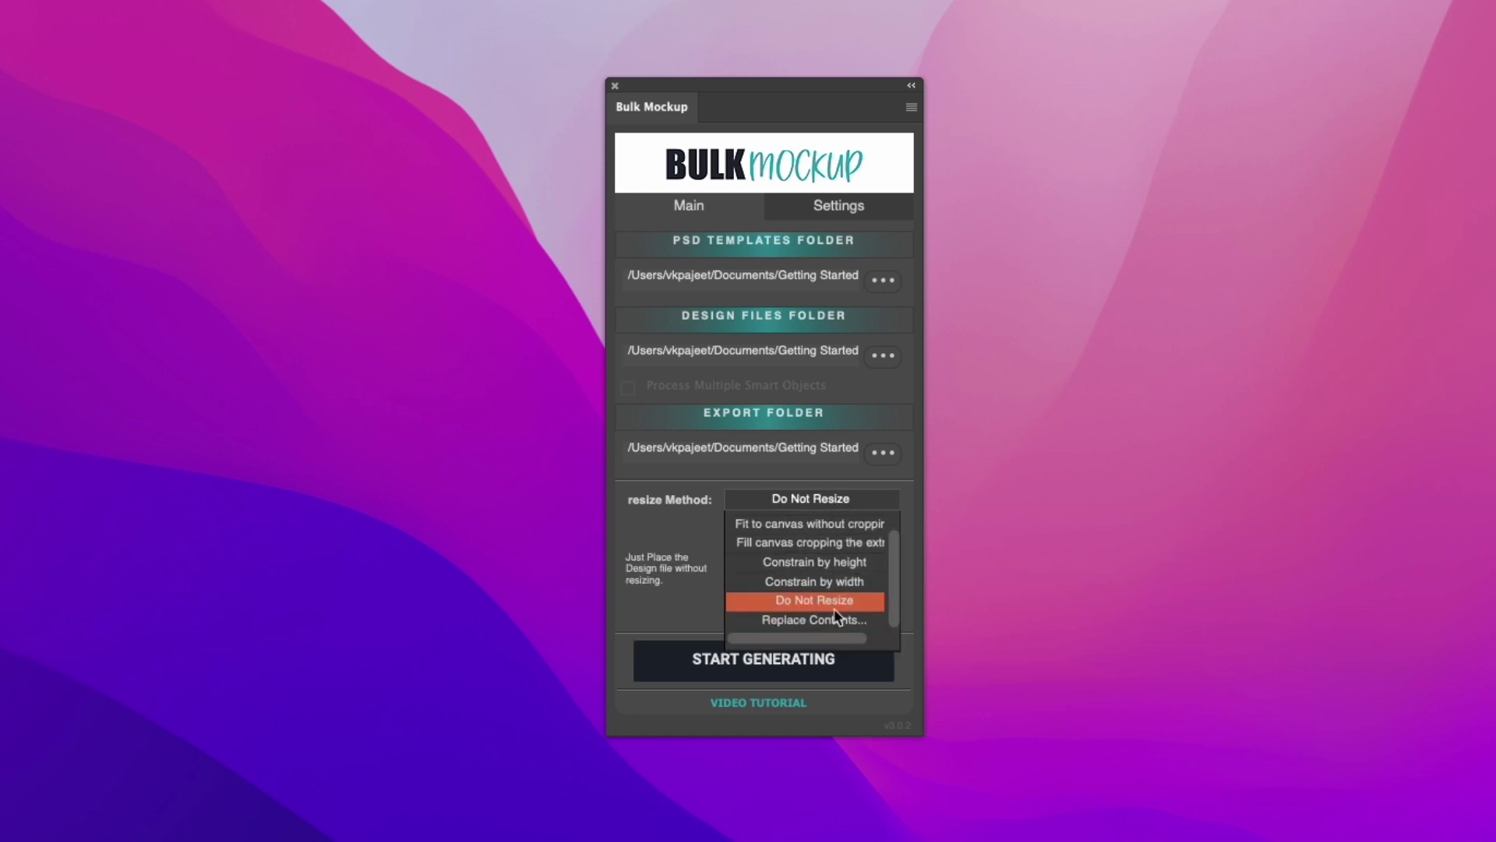
click(837, 622)
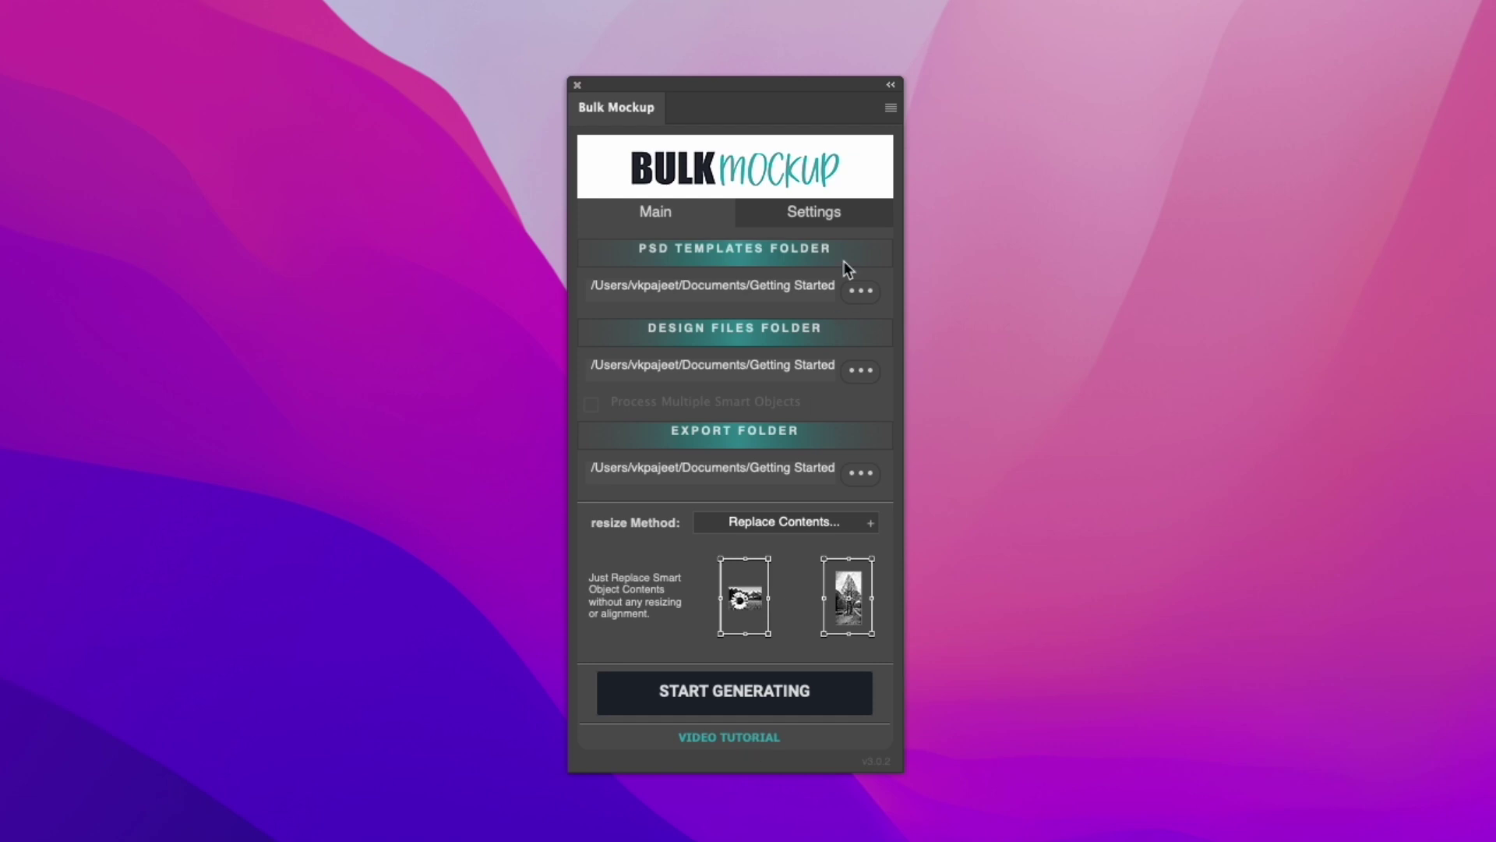
- Look through the plugin's Design Layer, PSD Template and Export settings
click(817, 215)
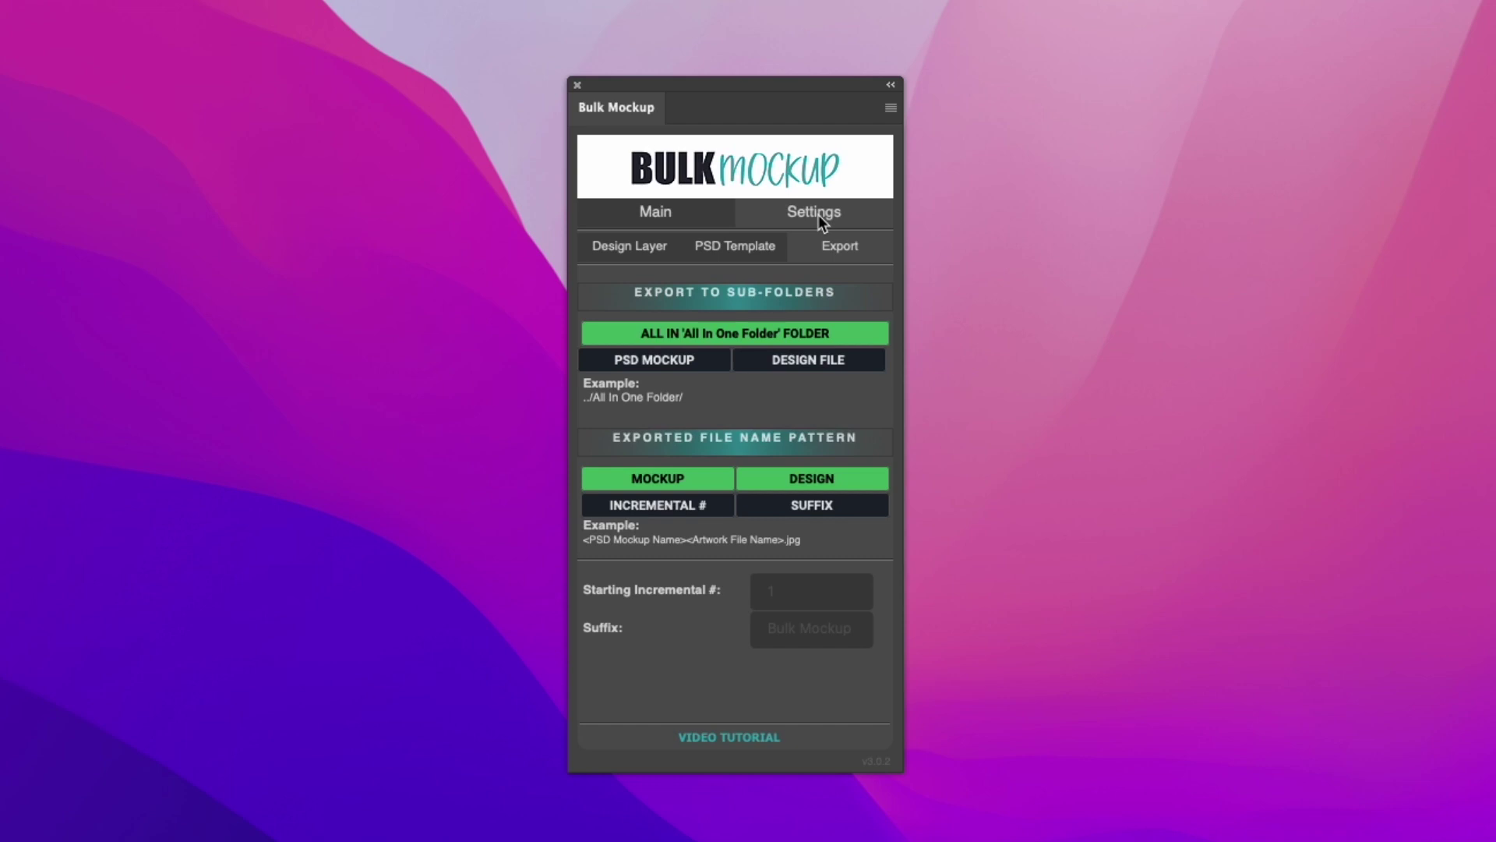
click(627, 253)
click(712, 249)
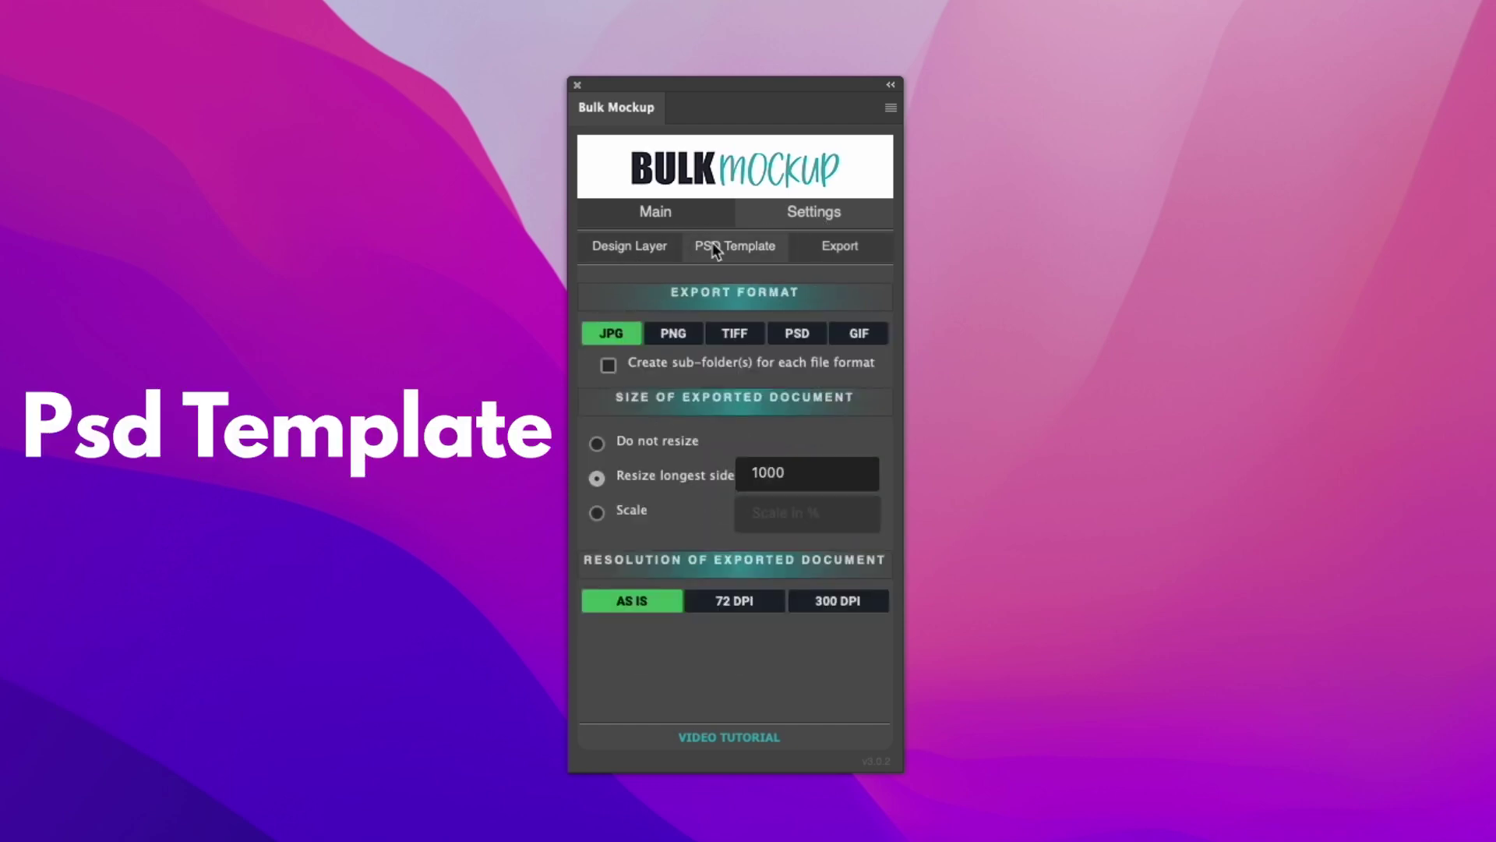
click(820, 248)
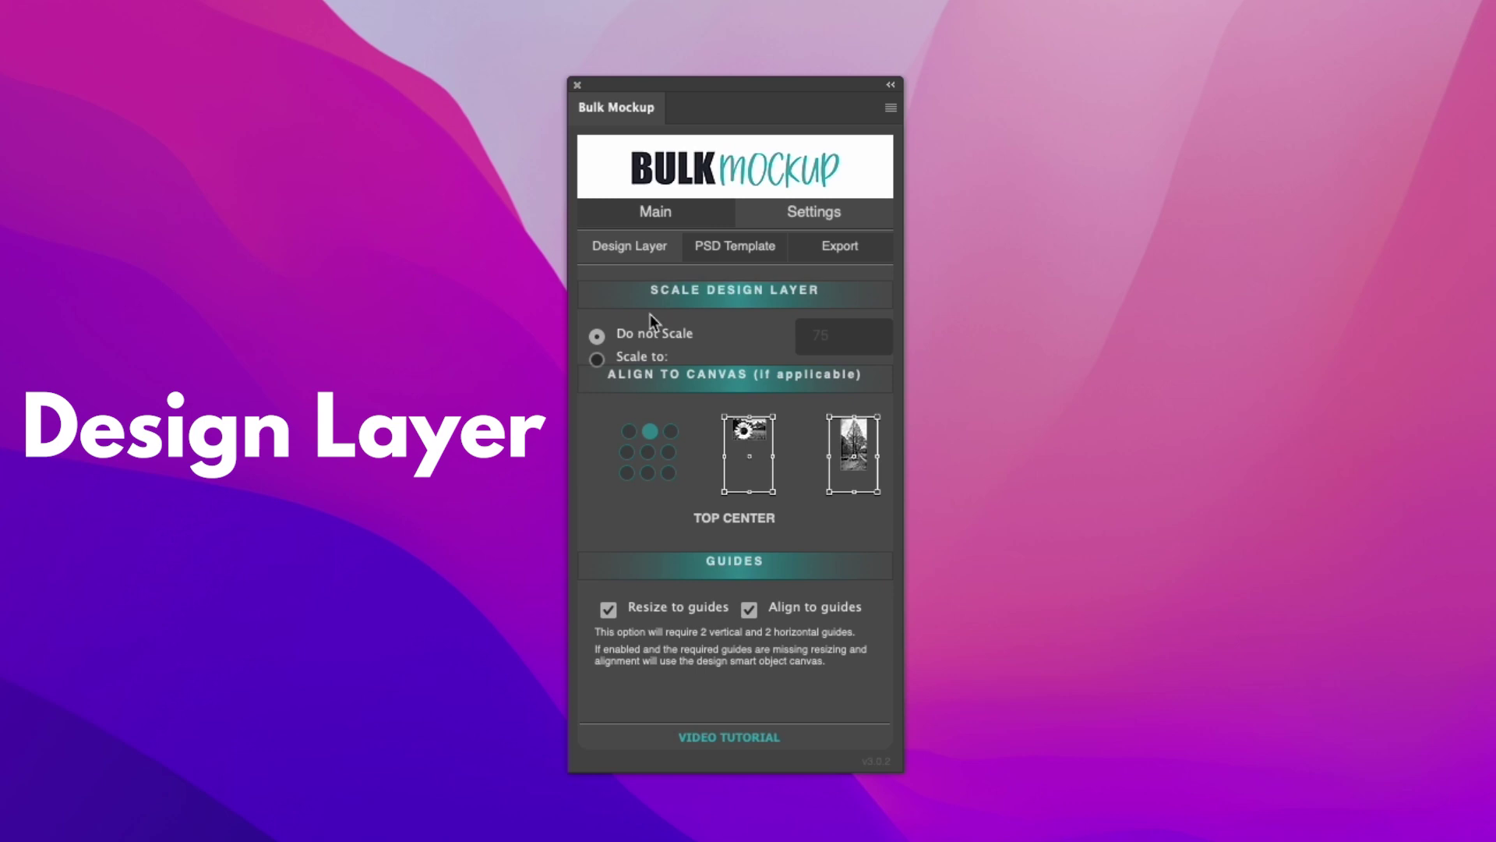
- Turn on scaling of the design layer and set its Scale to value to 50
click(634, 361)
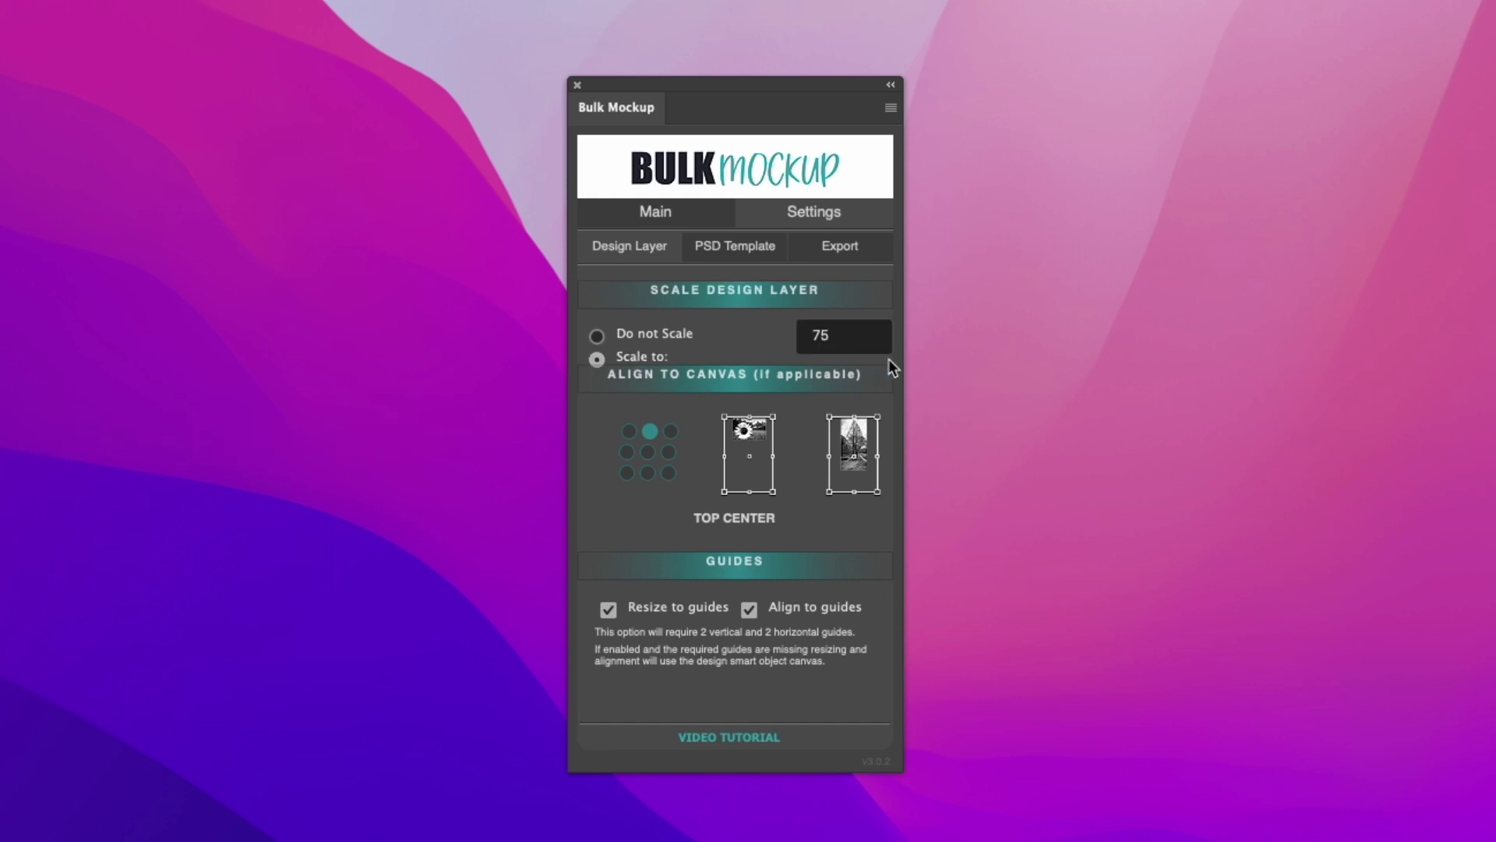
double_click(857, 334)
text(50)
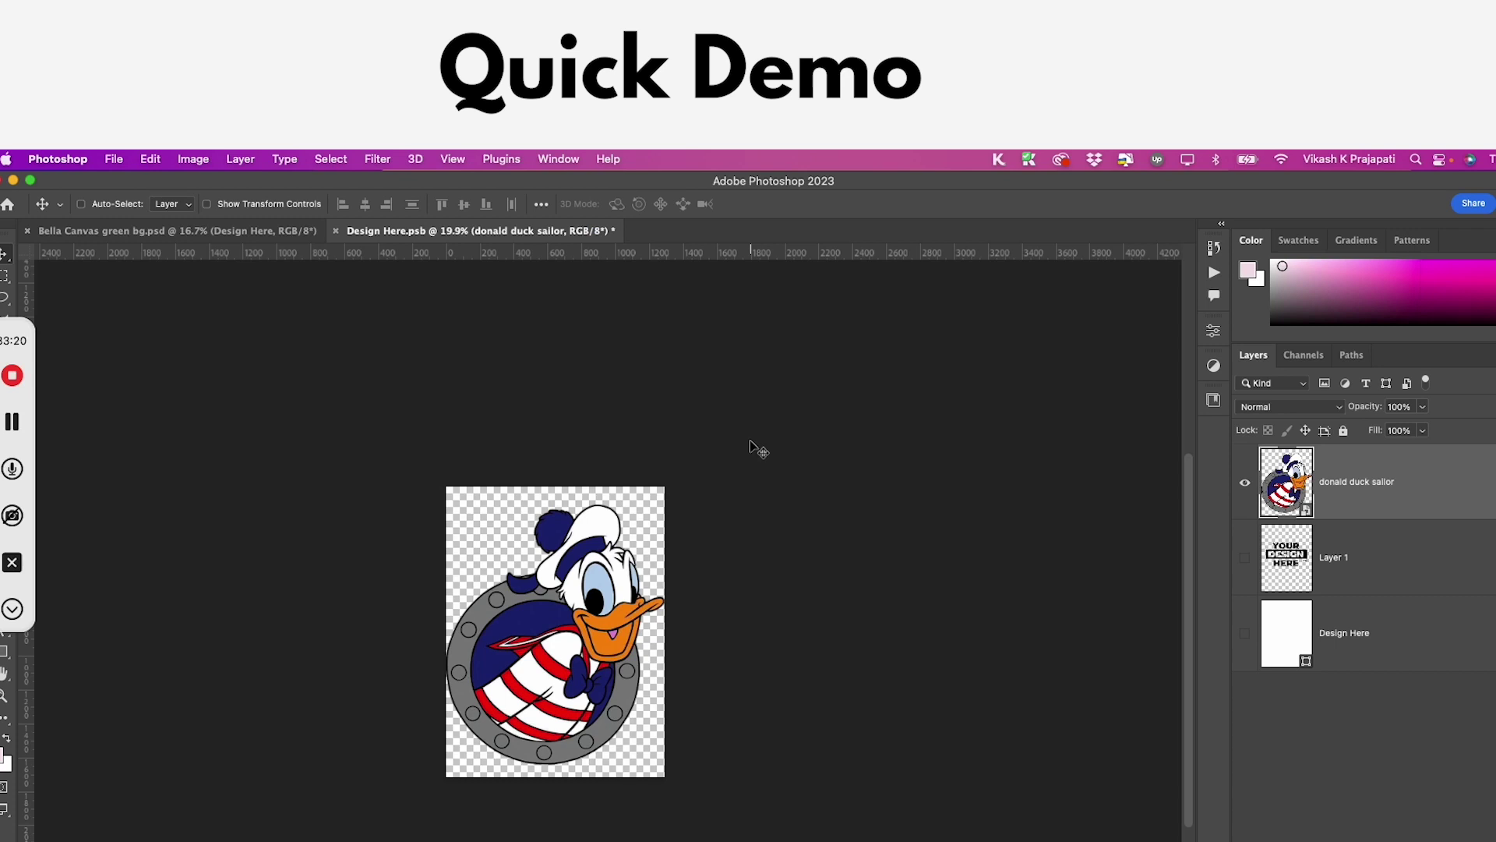
- In Photoshop, transform the donald duck sailor layer in Design Here.psb to a proportional scale of 25%
key(super)
key(super+t)
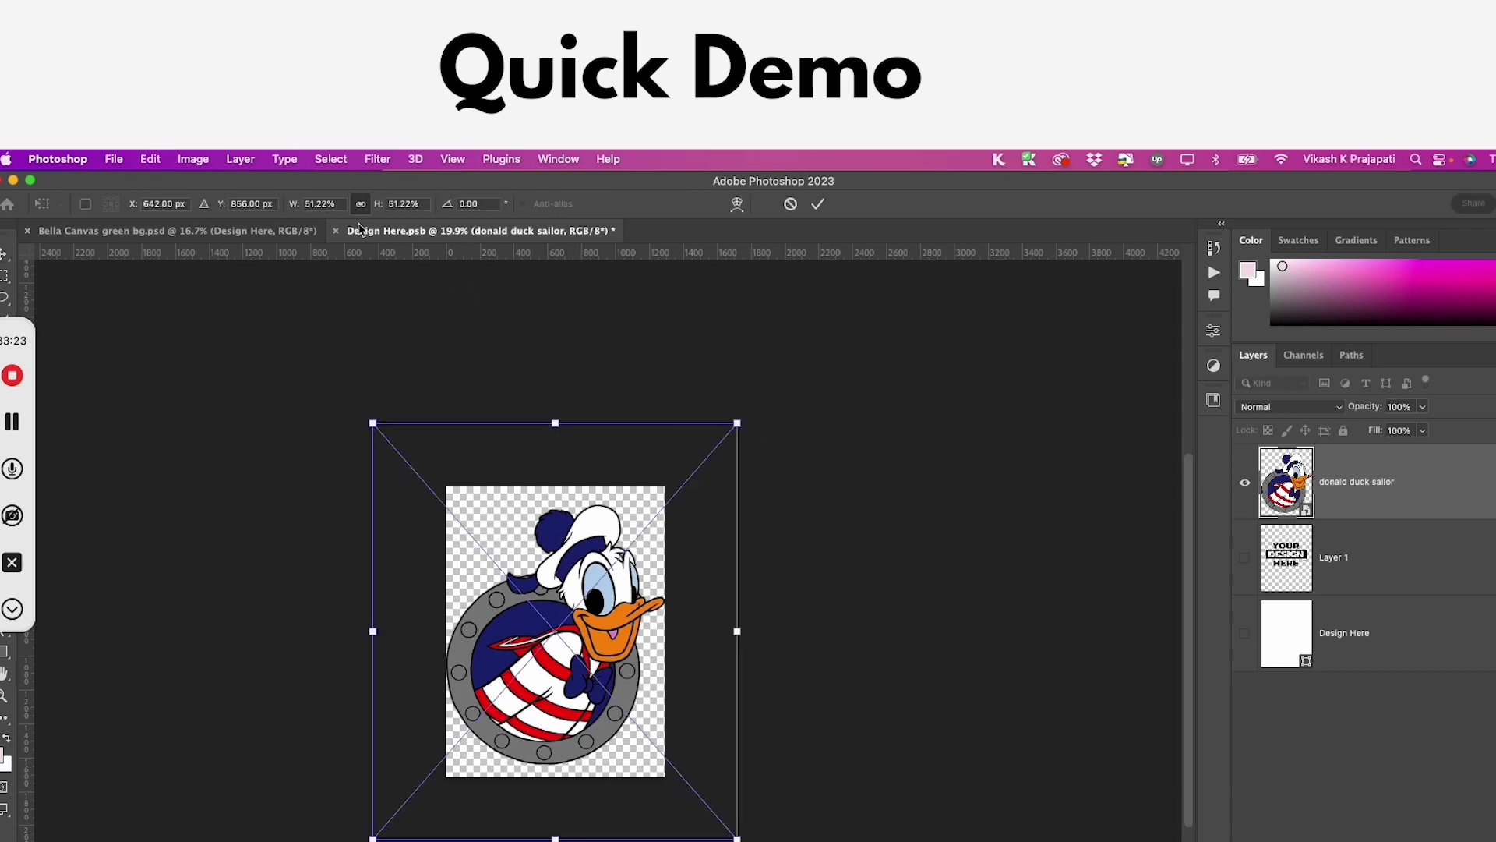
click(329, 205)
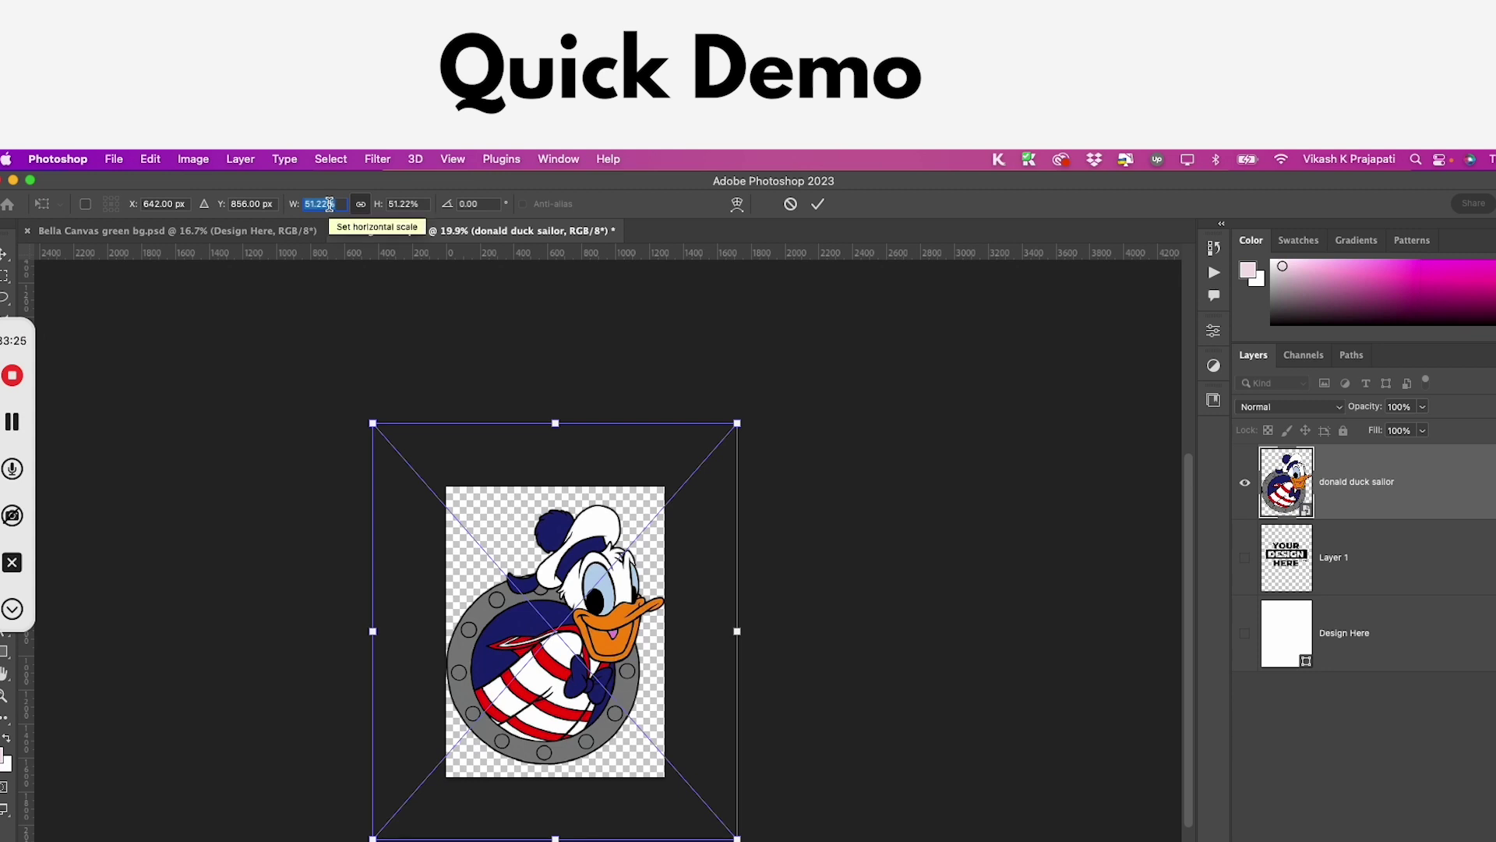
text(25)
key(Return)
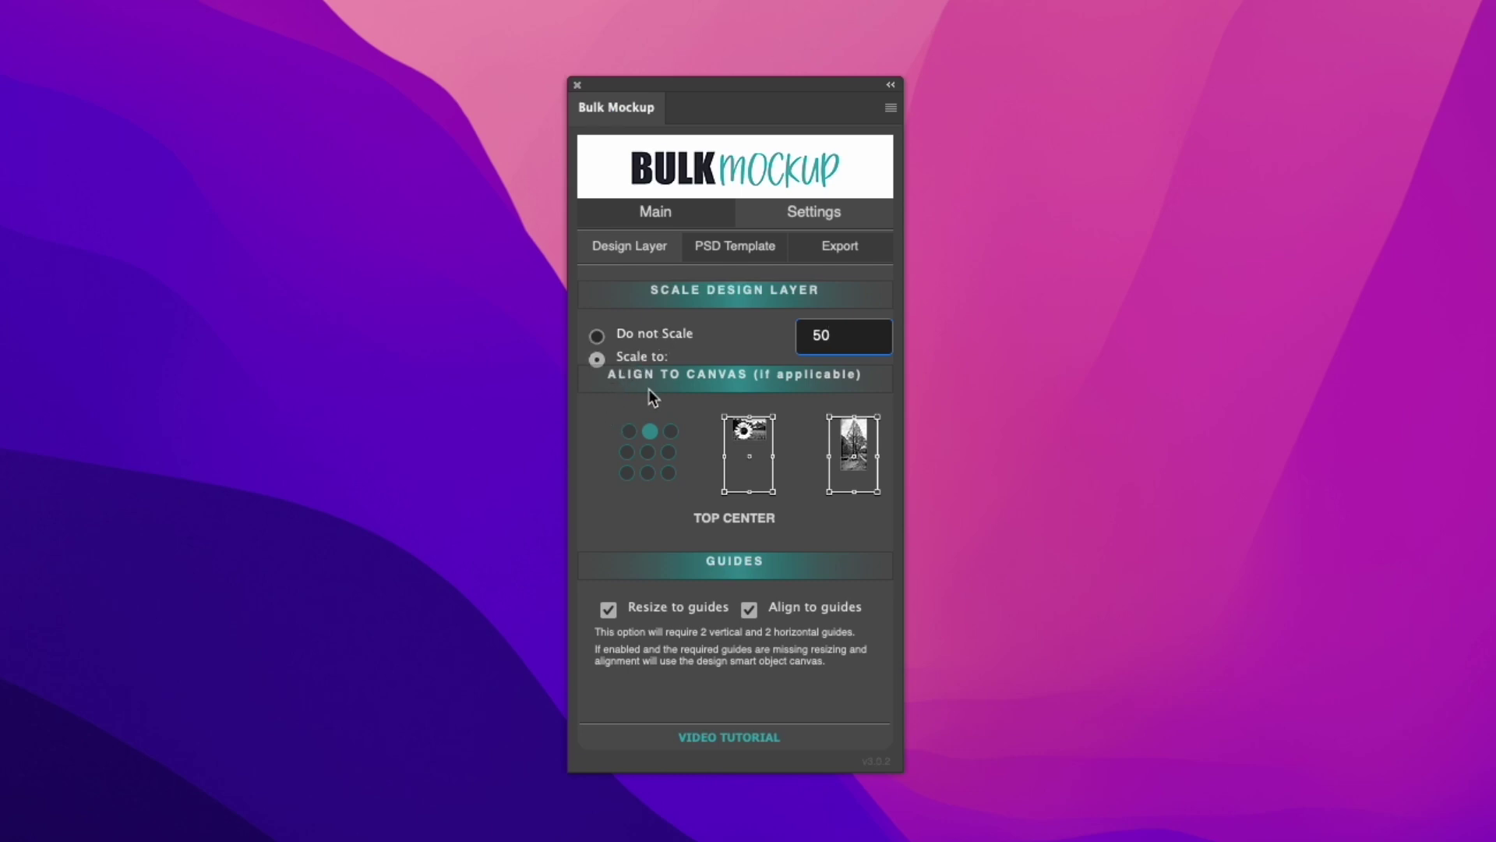
- Try the middle, bottom, left and right canvas alignment positions for the design layer in the Bulk Mockup settings
click(649, 452)
click(649, 473)
click(629, 473)
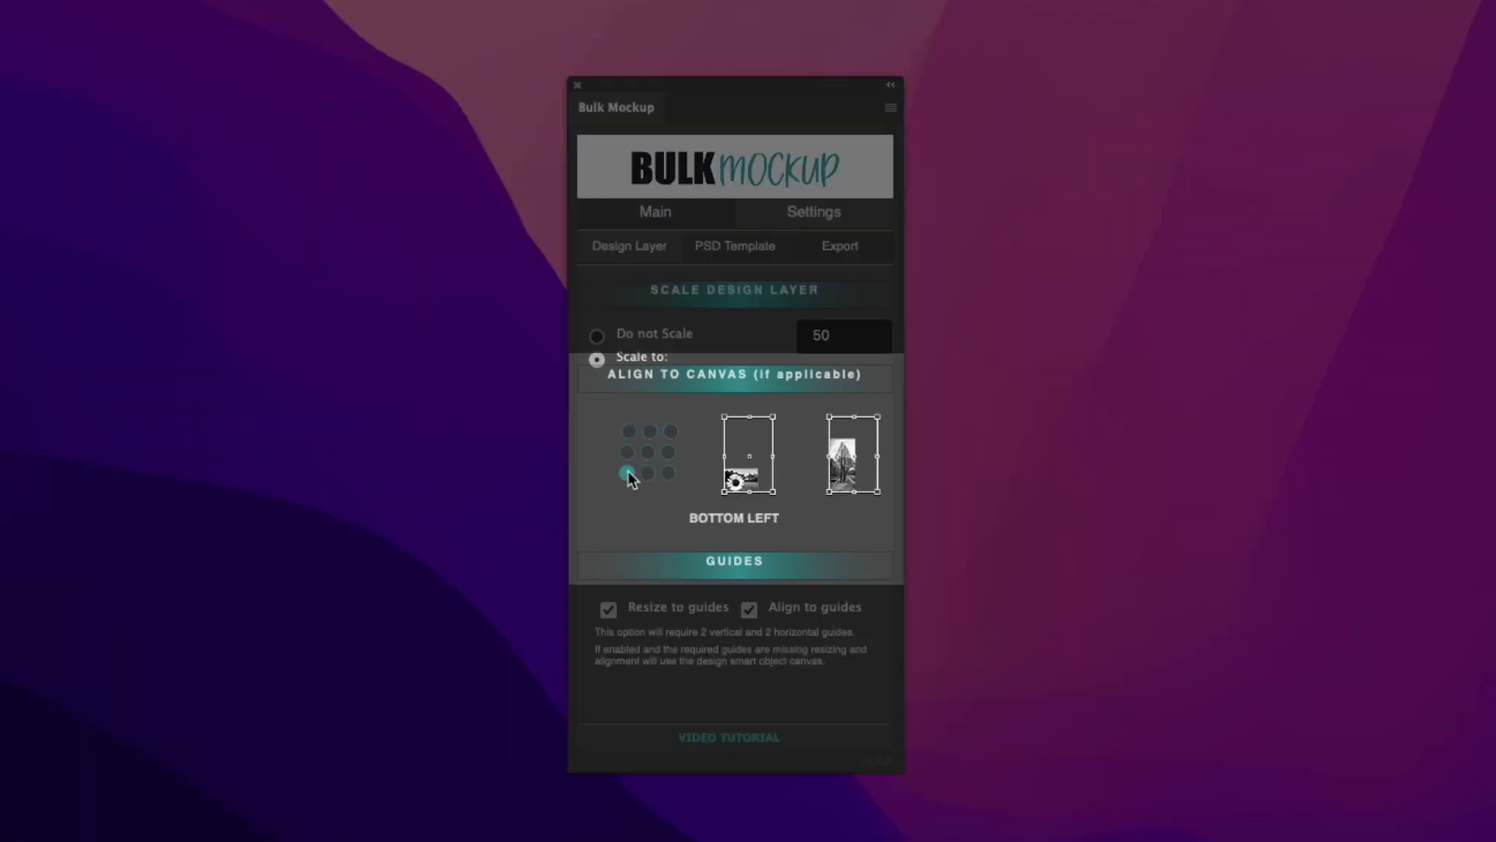
click(628, 452)
click(628, 431)
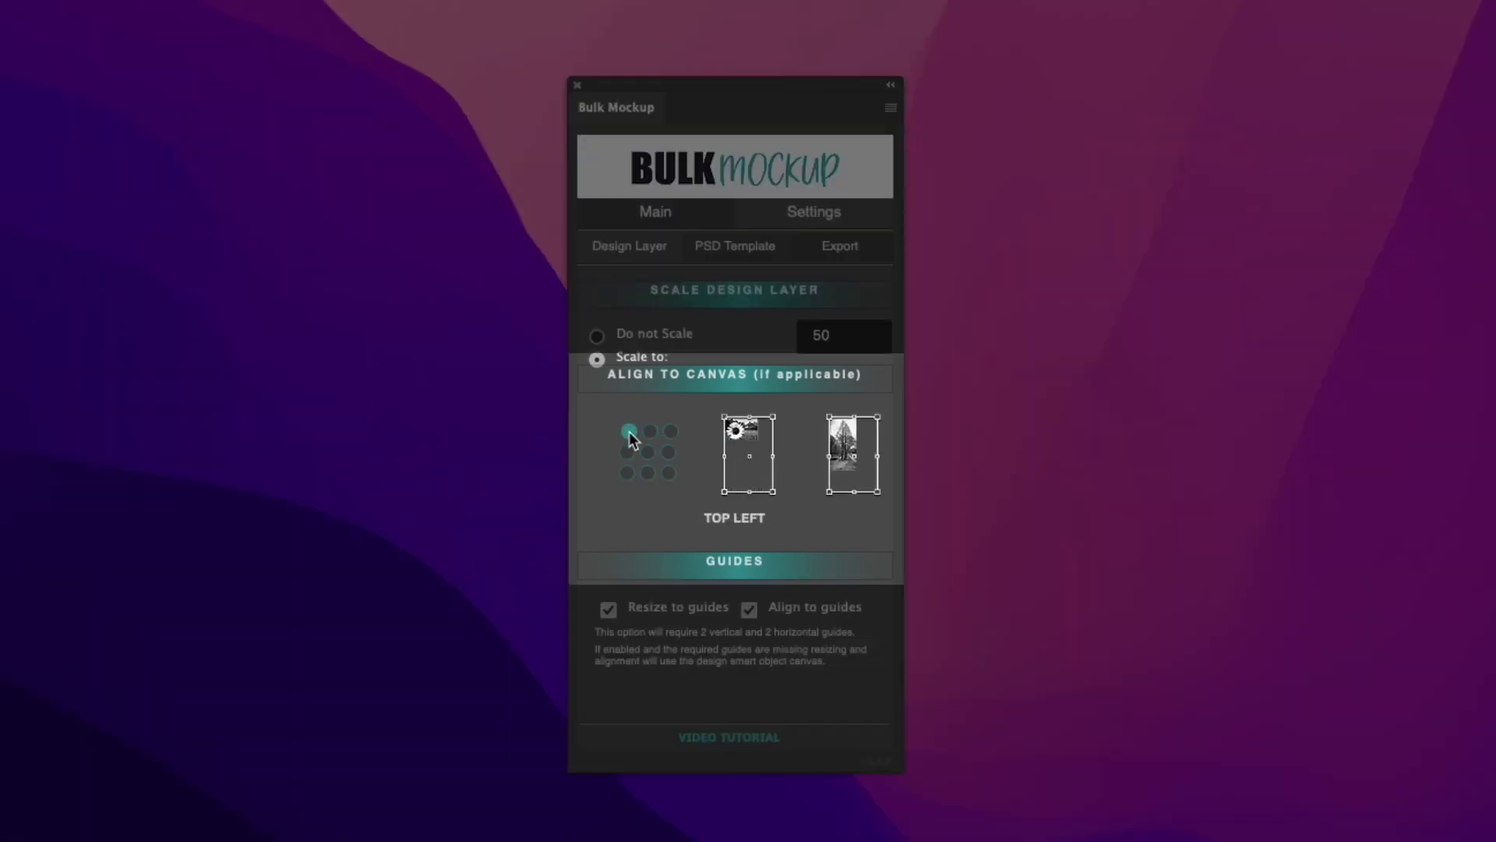
click(671, 433)
click(669, 454)
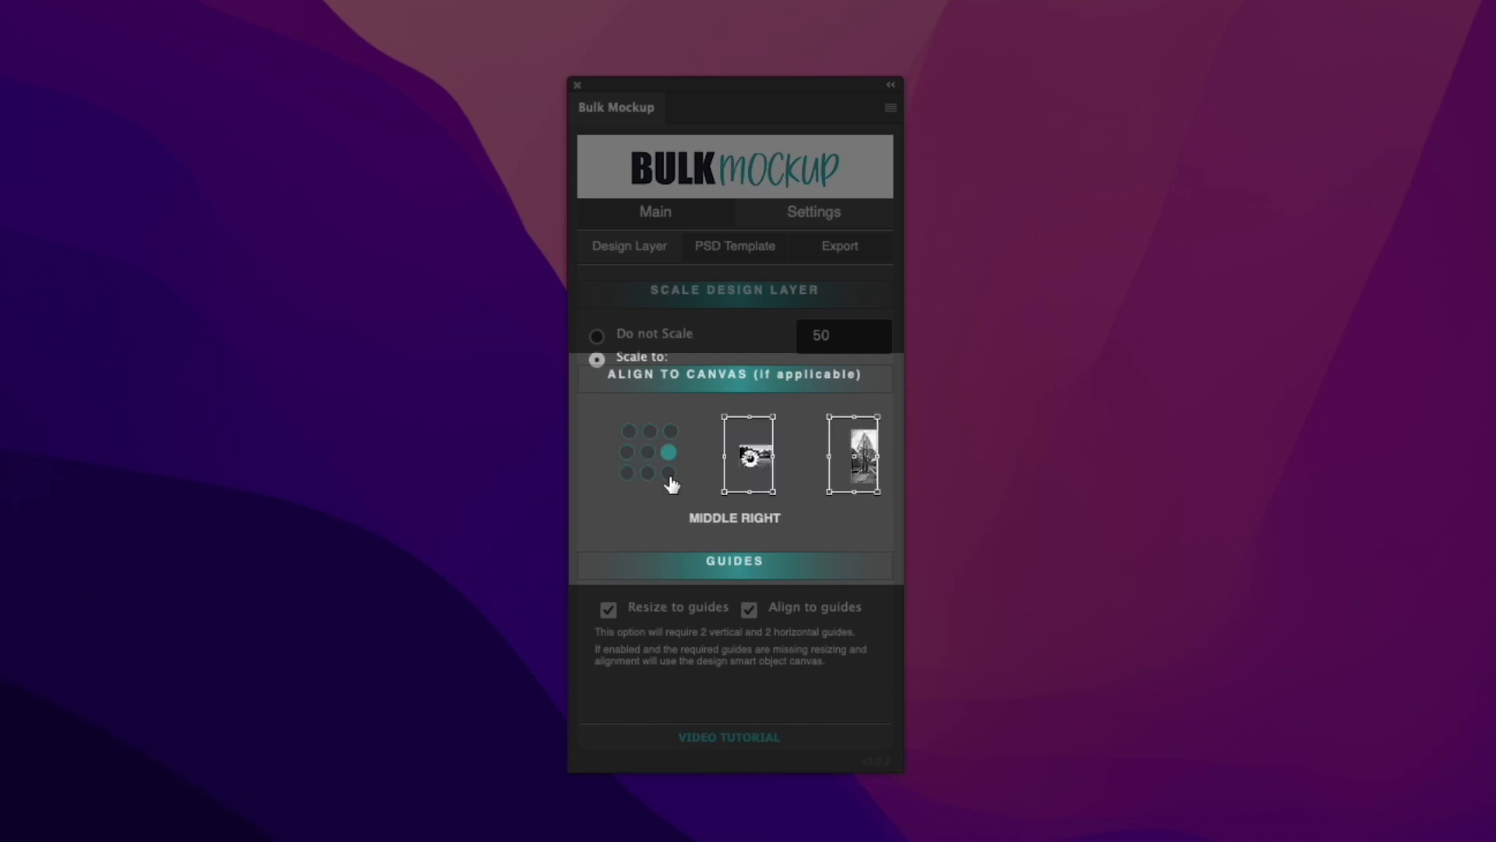
click(668, 473)
click(649, 473)
- Align the design layer to Middle Center and turn off Resize to guides and Align to guides
click(647, 452)
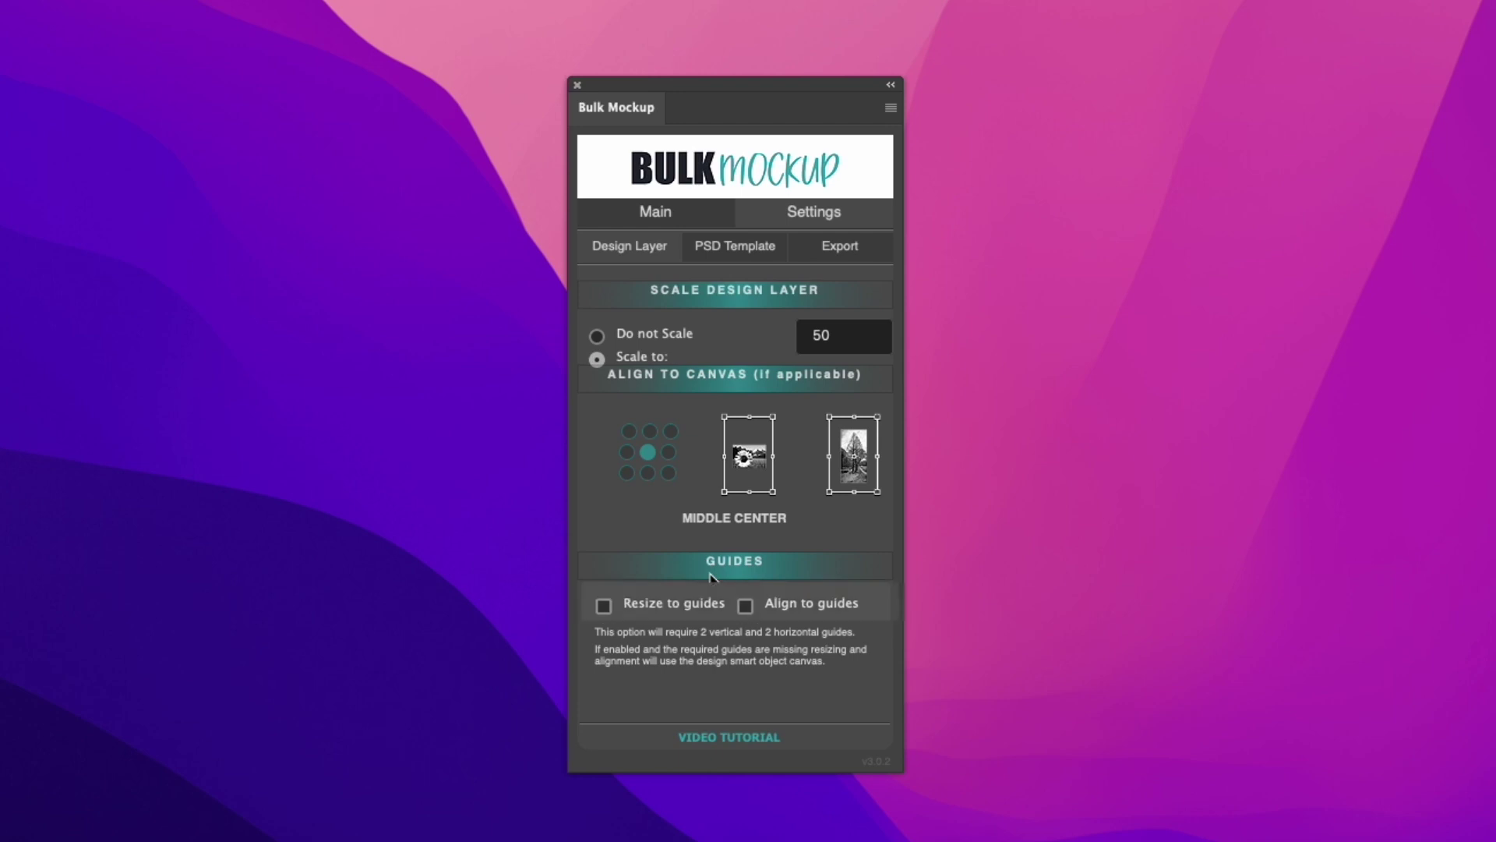
click(609, 609)
click(766, 612)
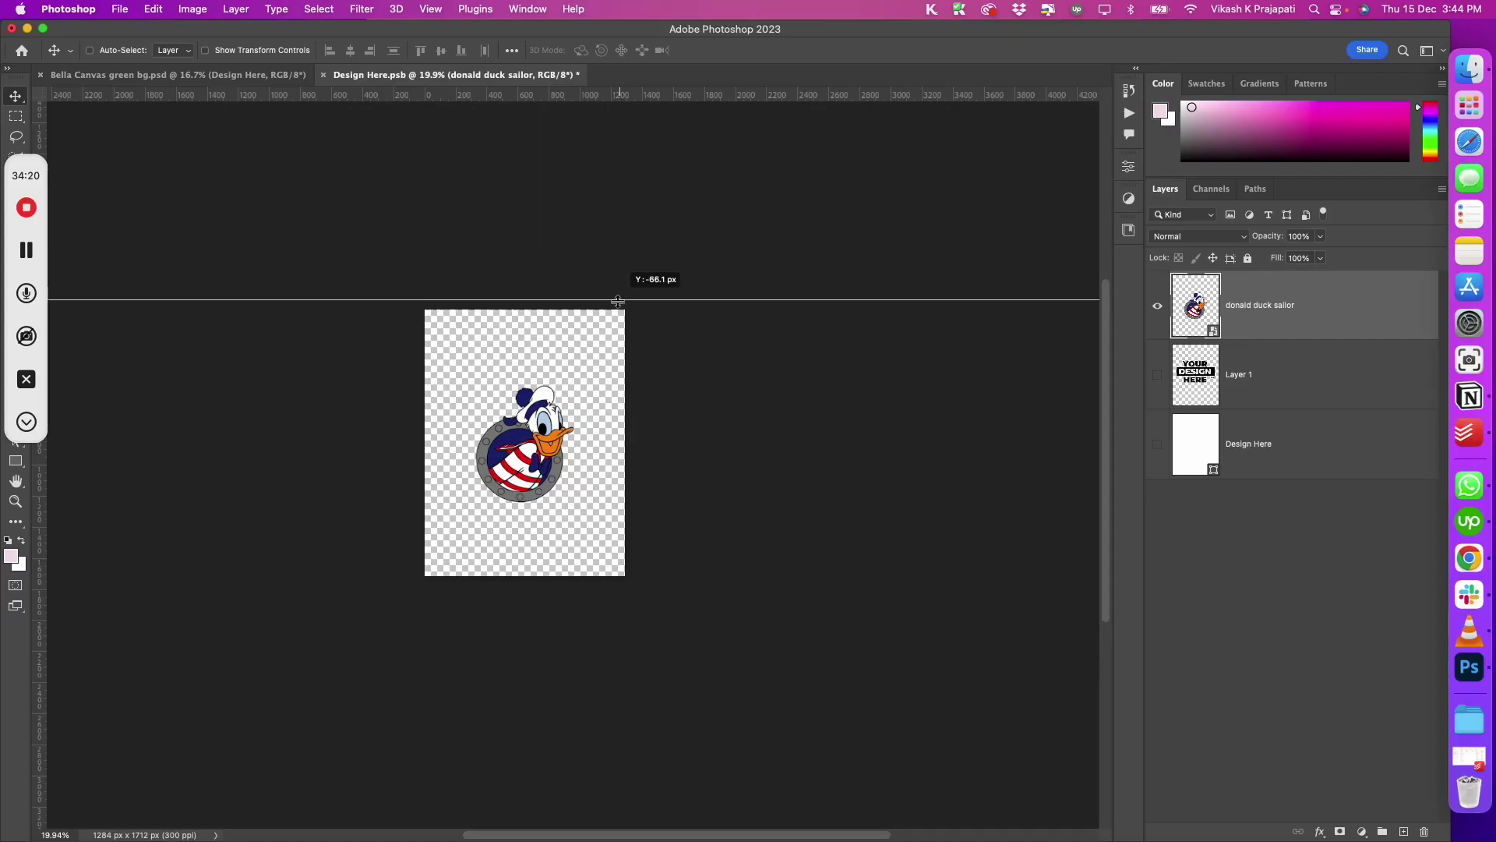
- In Design Here.psb, place horizontal guides above and below the donald duck sailor design and a vertical guide just right of it
drag(623, 304, 619, 369)
drag(639, 97, 622, 512)
drag(39, 122, 583, 192)
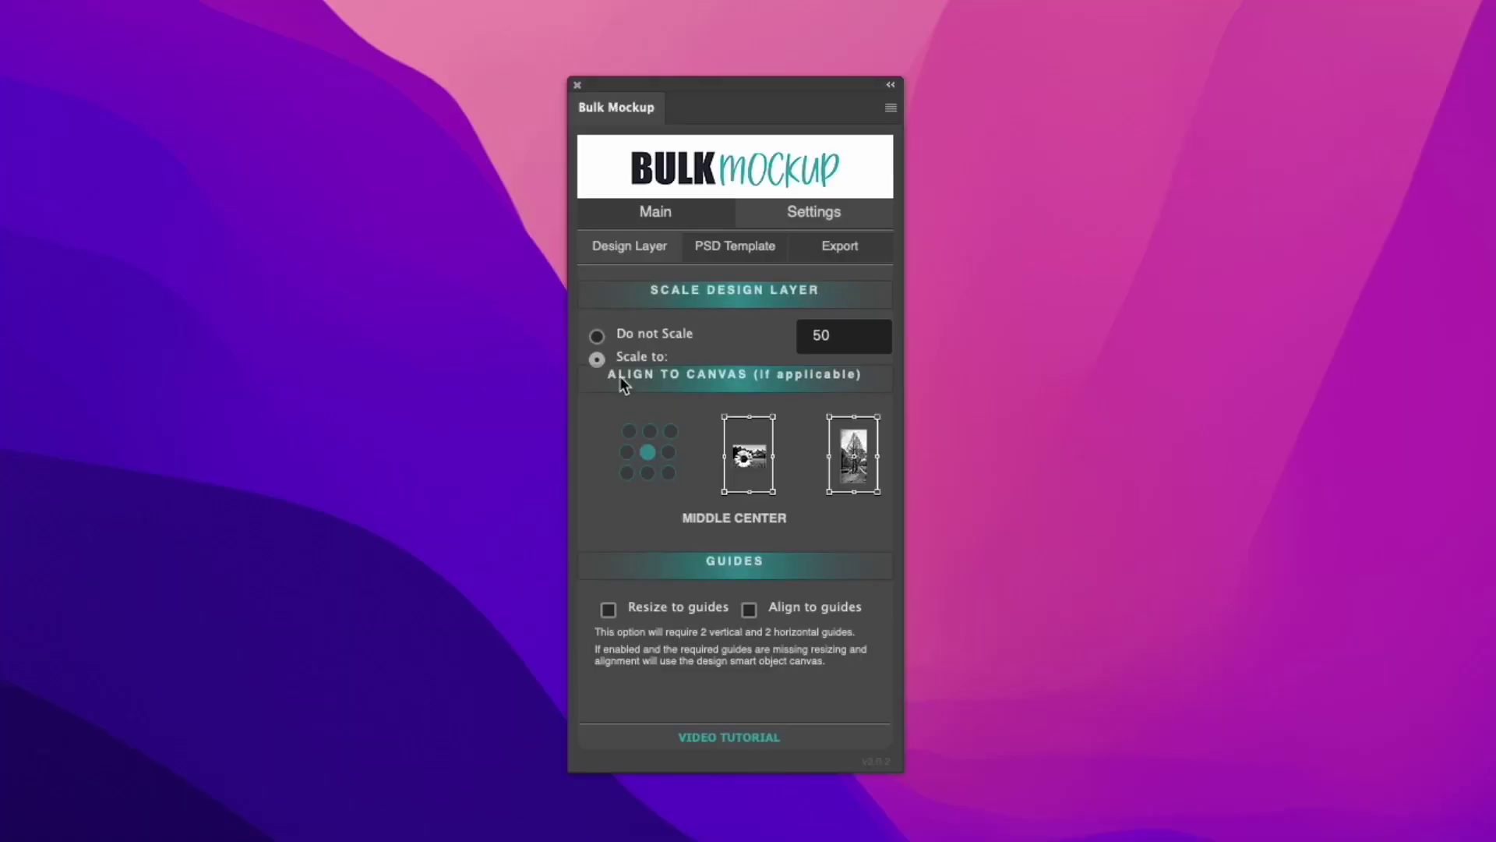
- In the PSD Template settings, activate the JPG, PNG, TIFF, PSD and GIF export formats and enable sub-folders for each file format
click(740, 246)
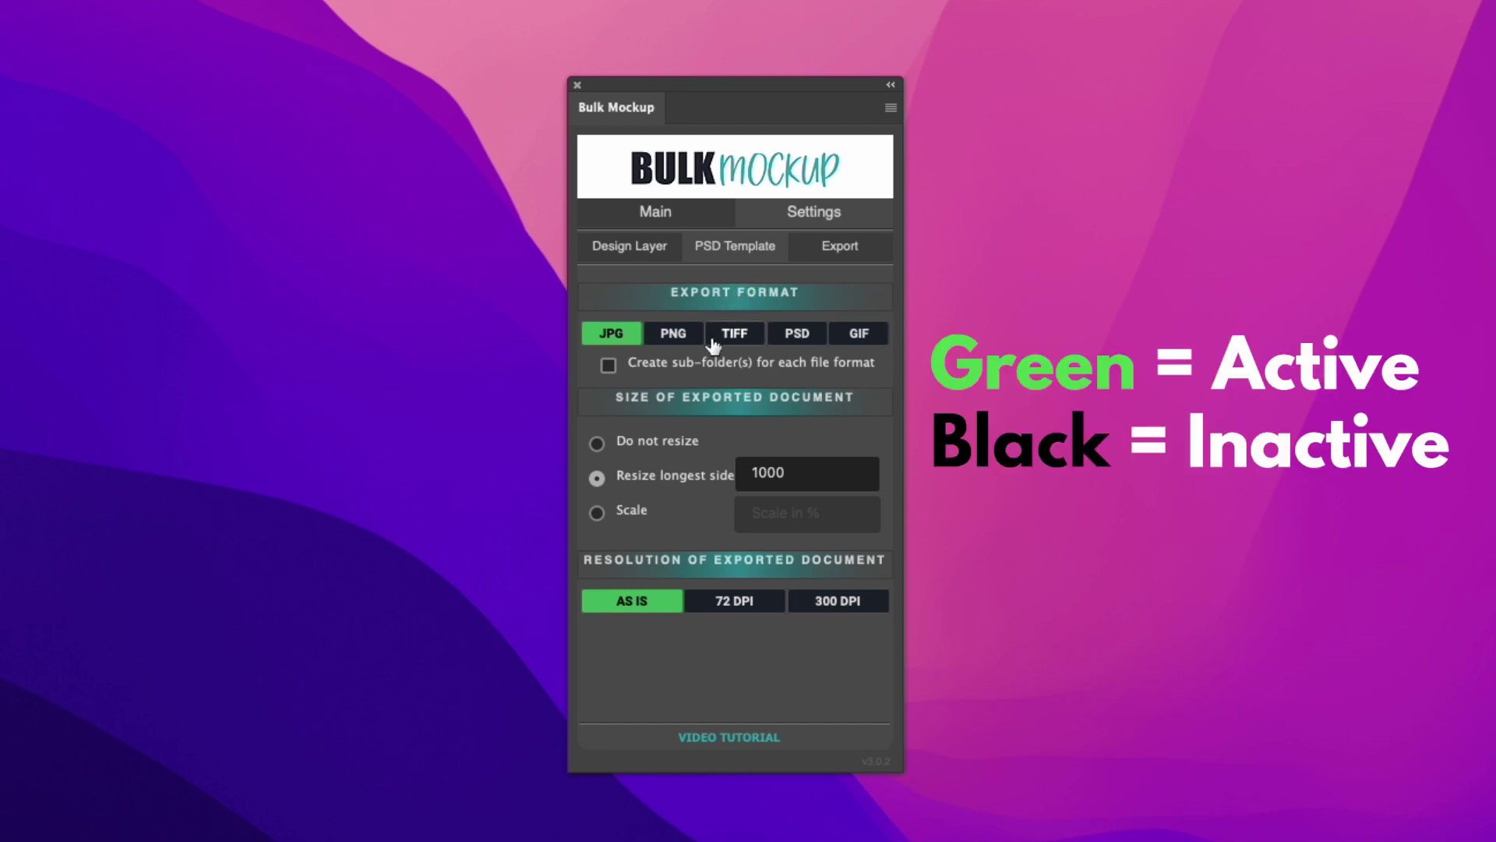
click(673, 334)
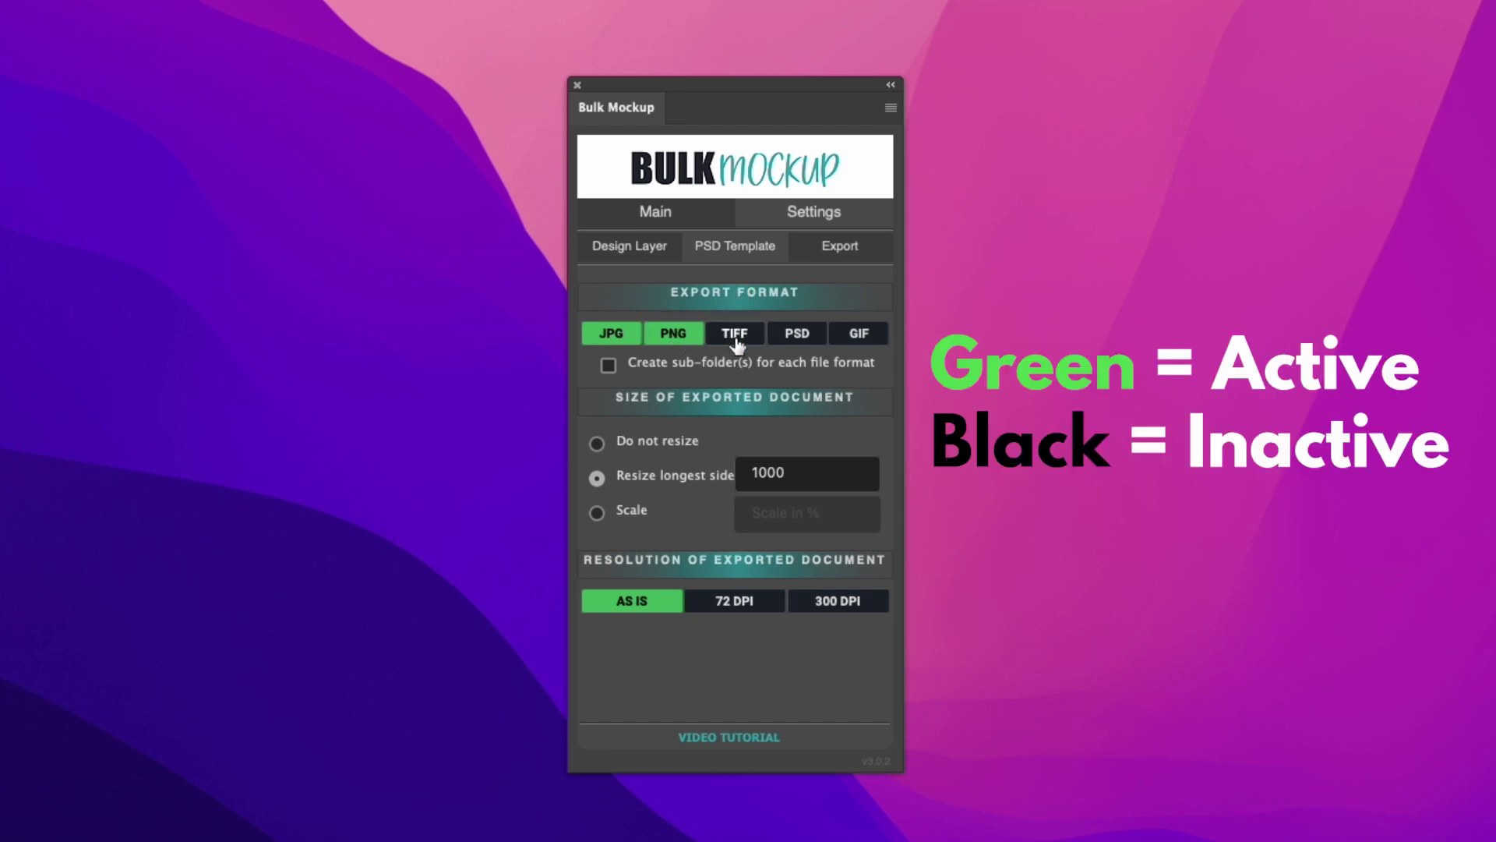
click(815, 339)
click(818, 341)
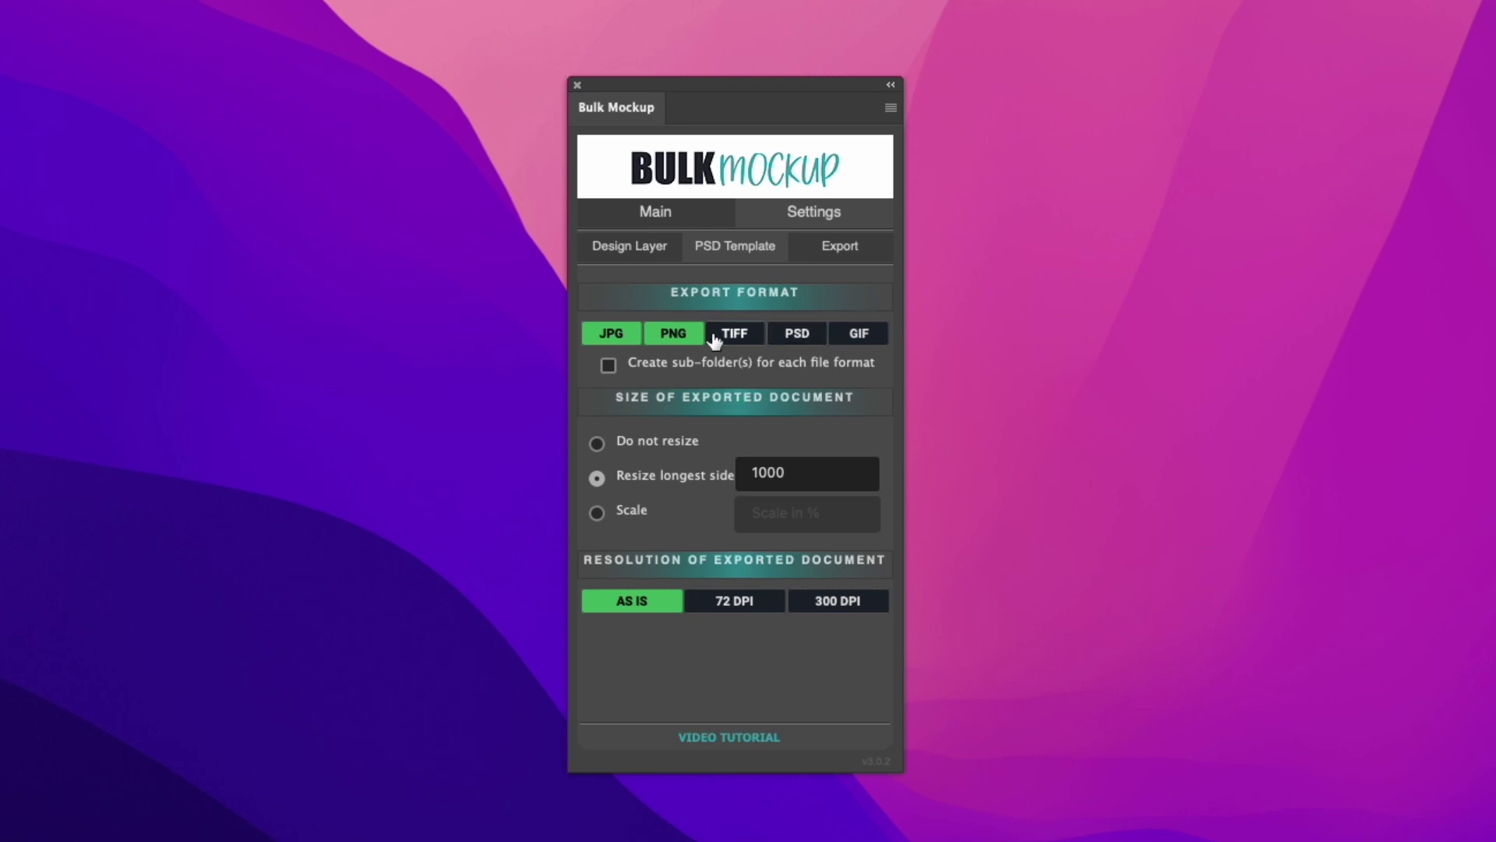
click(672, 337)
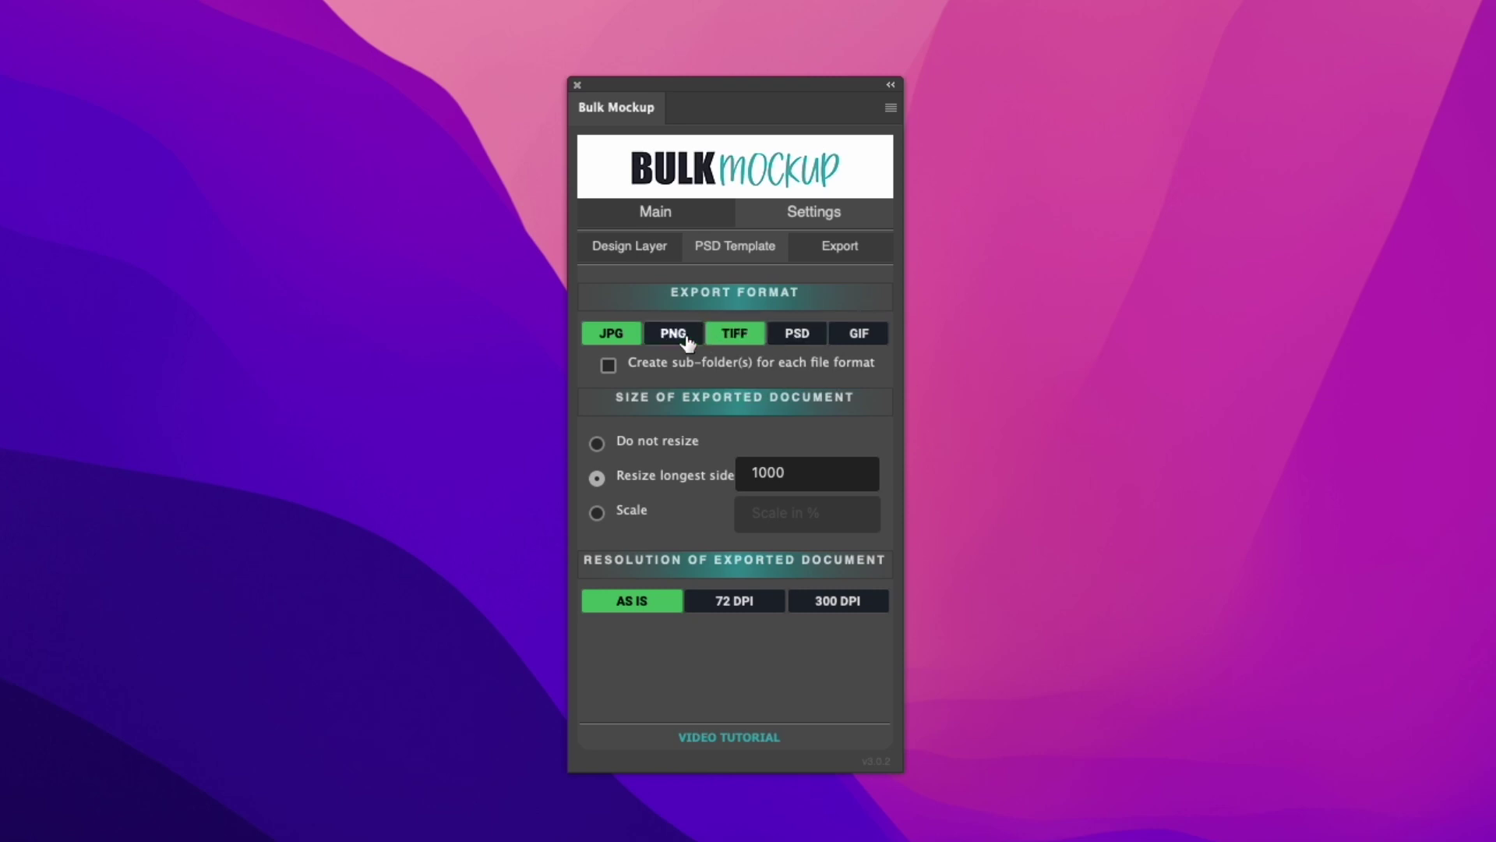
click(881, 342)
click(804, 343)
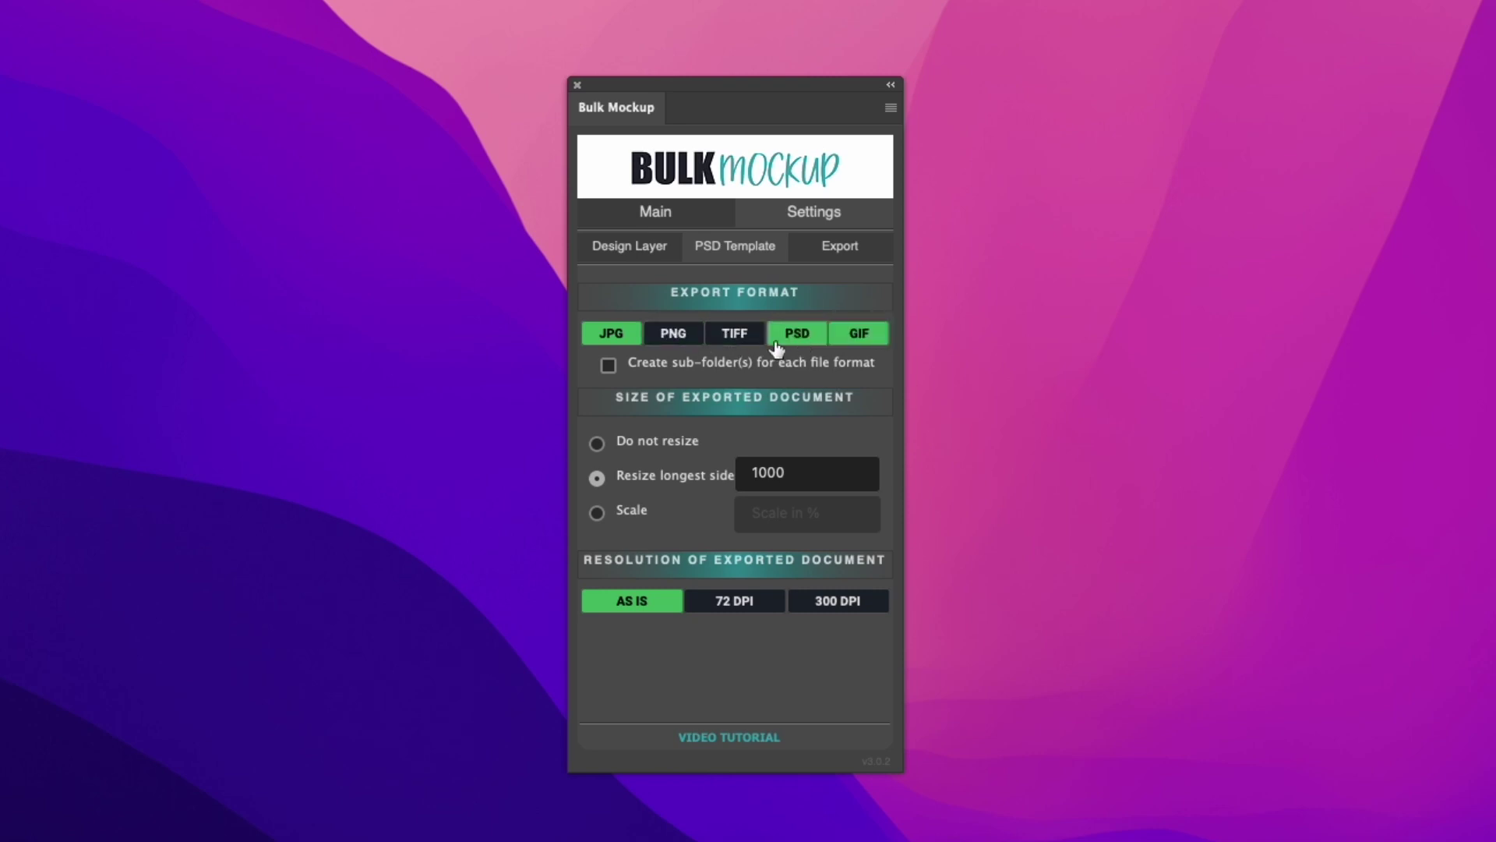
click(736, 341)
click(668, 344)
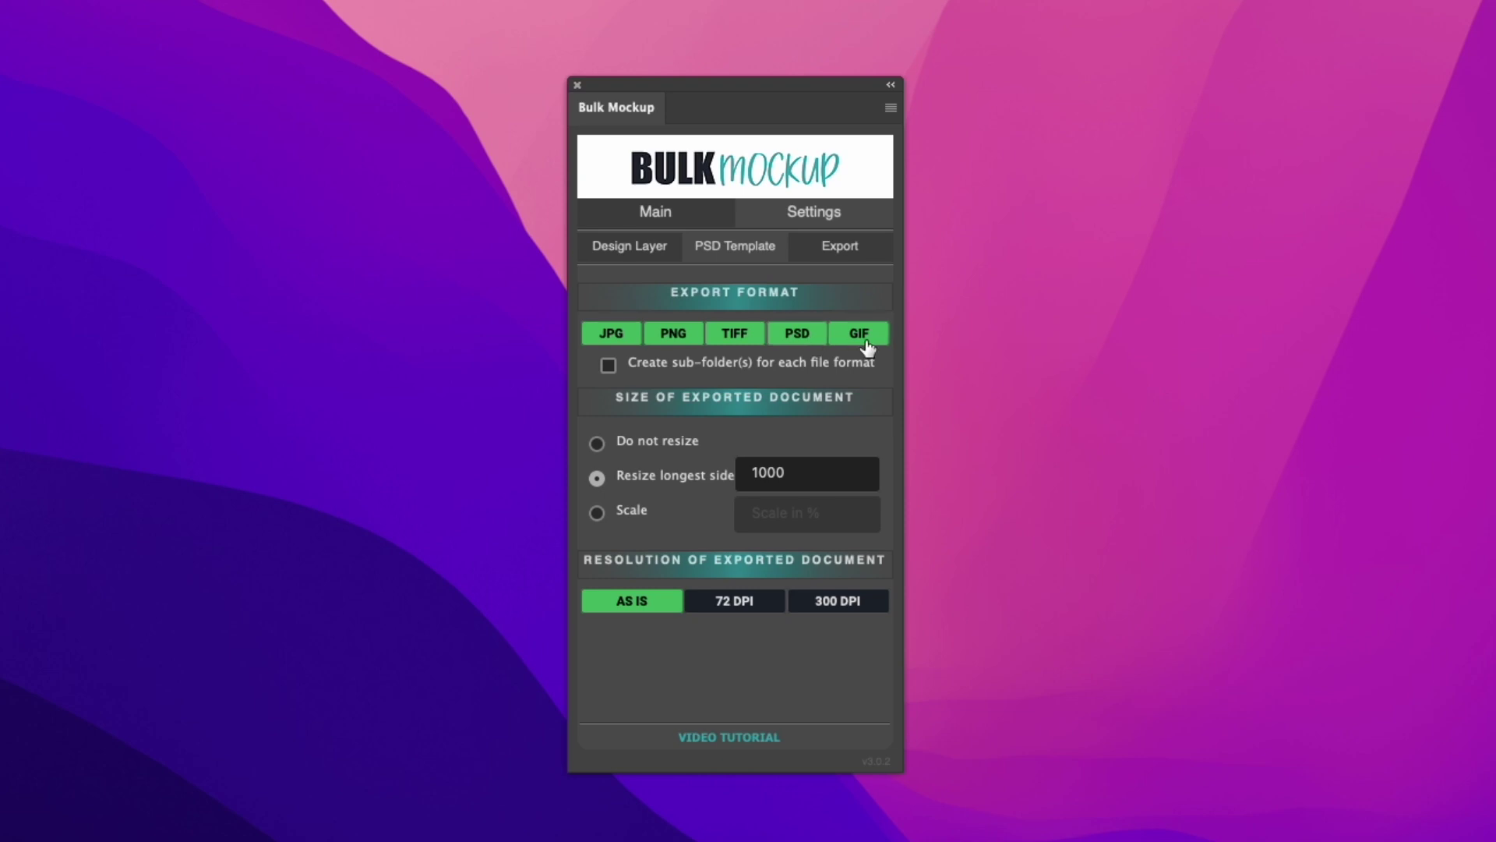
click(608, 365)
- Try the Do not resize option for the exported document, and resizing its longest side to 1500
click(675, 441)
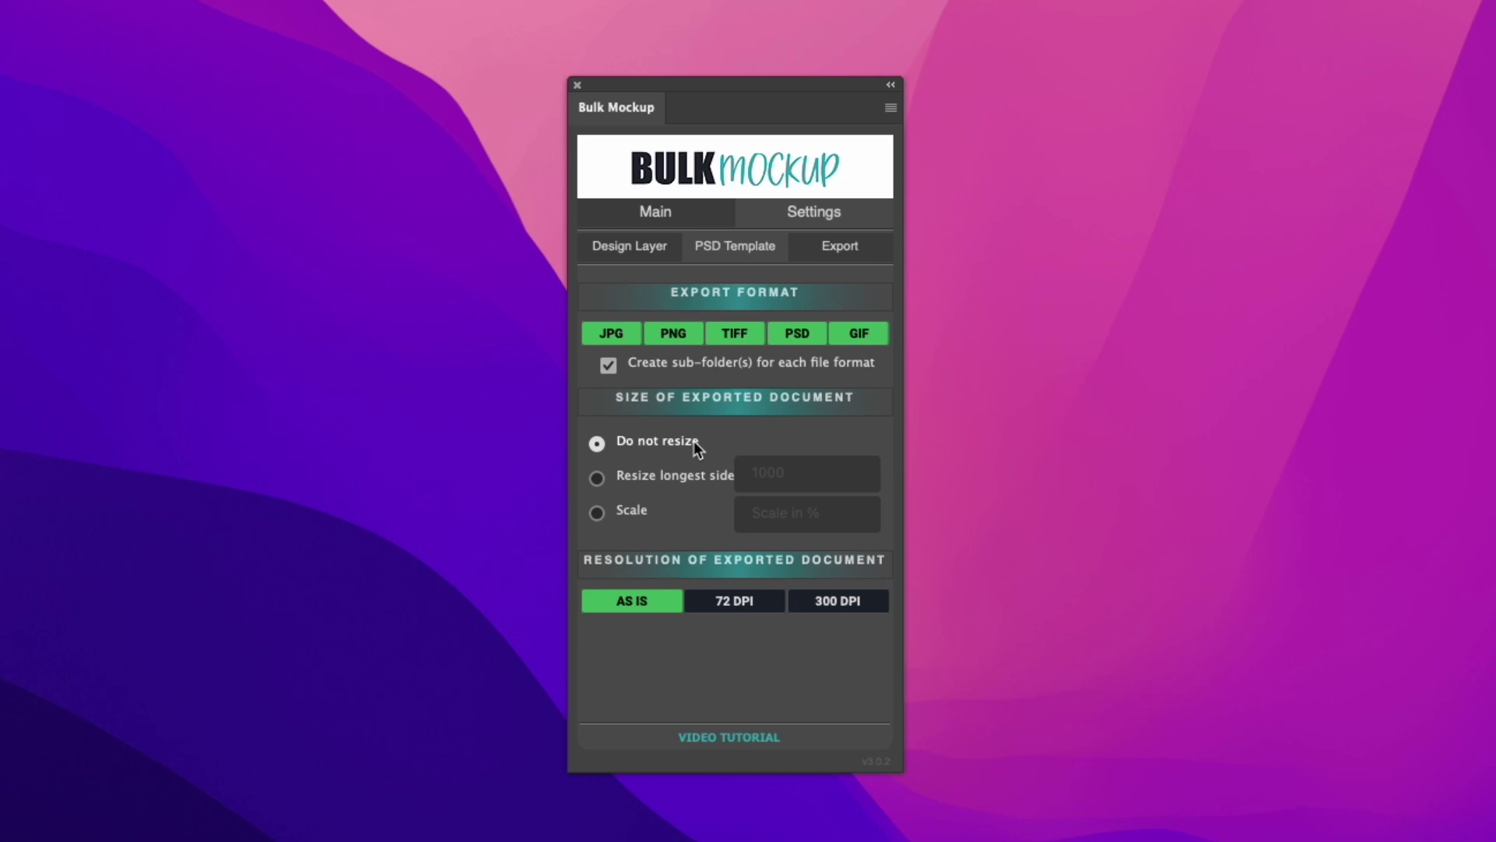
click(685, 472)
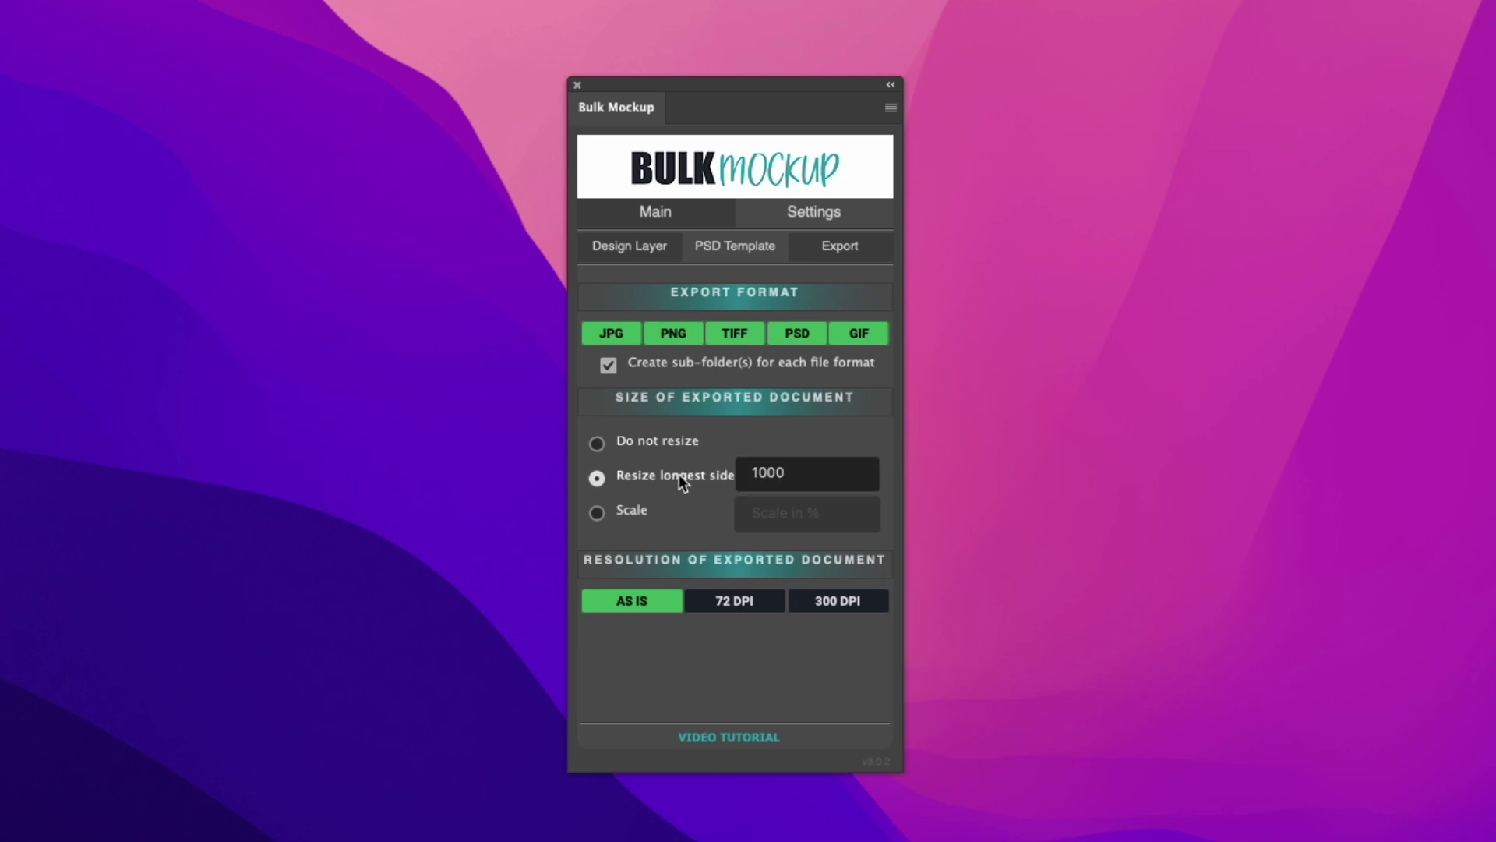
double_click(776, 484)
text(1500)
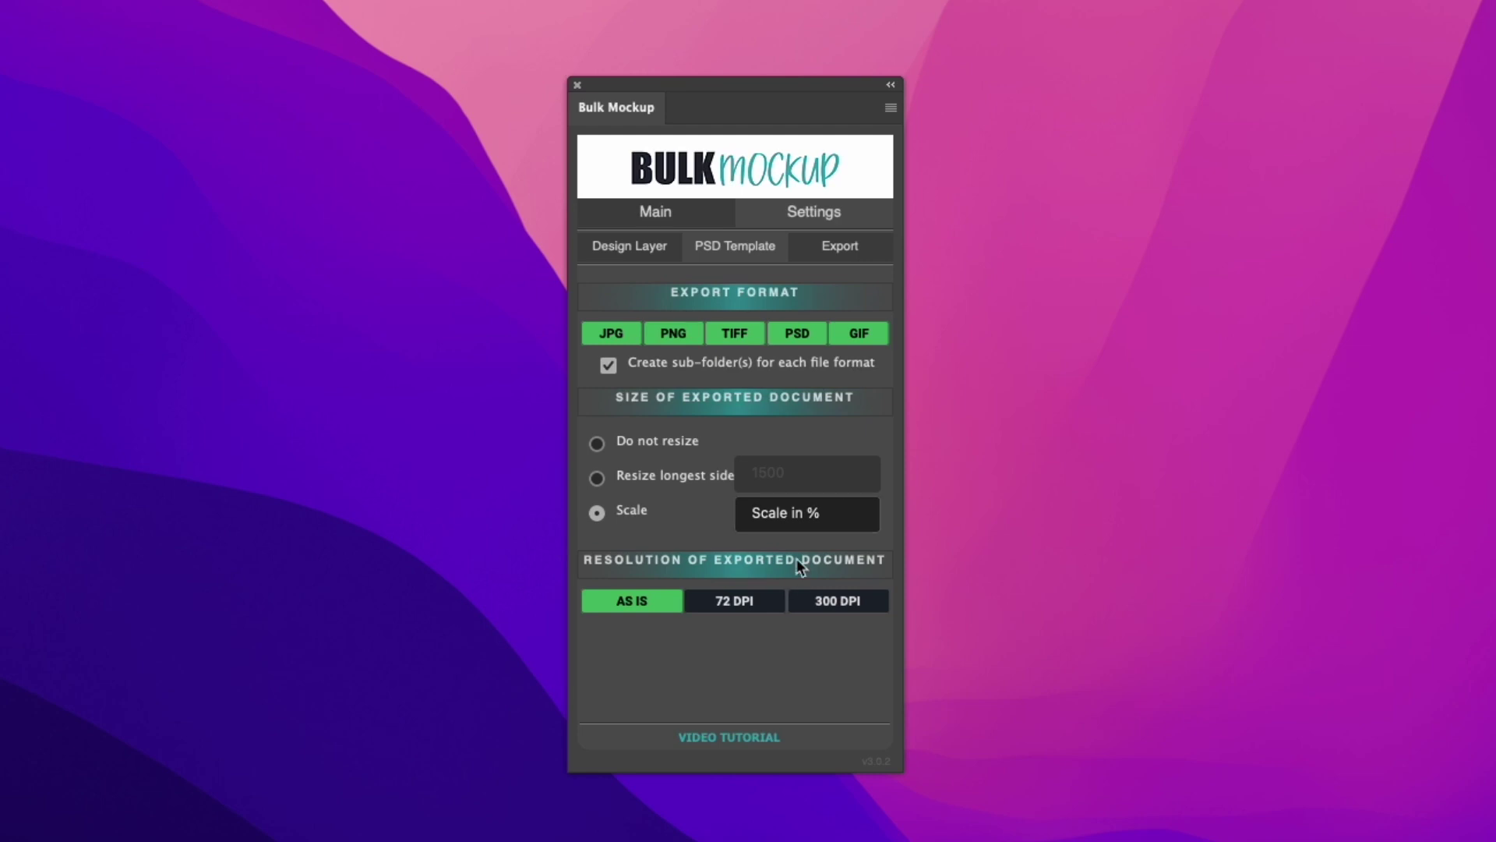
- Set the size of the exported document to a scale of 50%
triple_click(807, 517)
text(50)
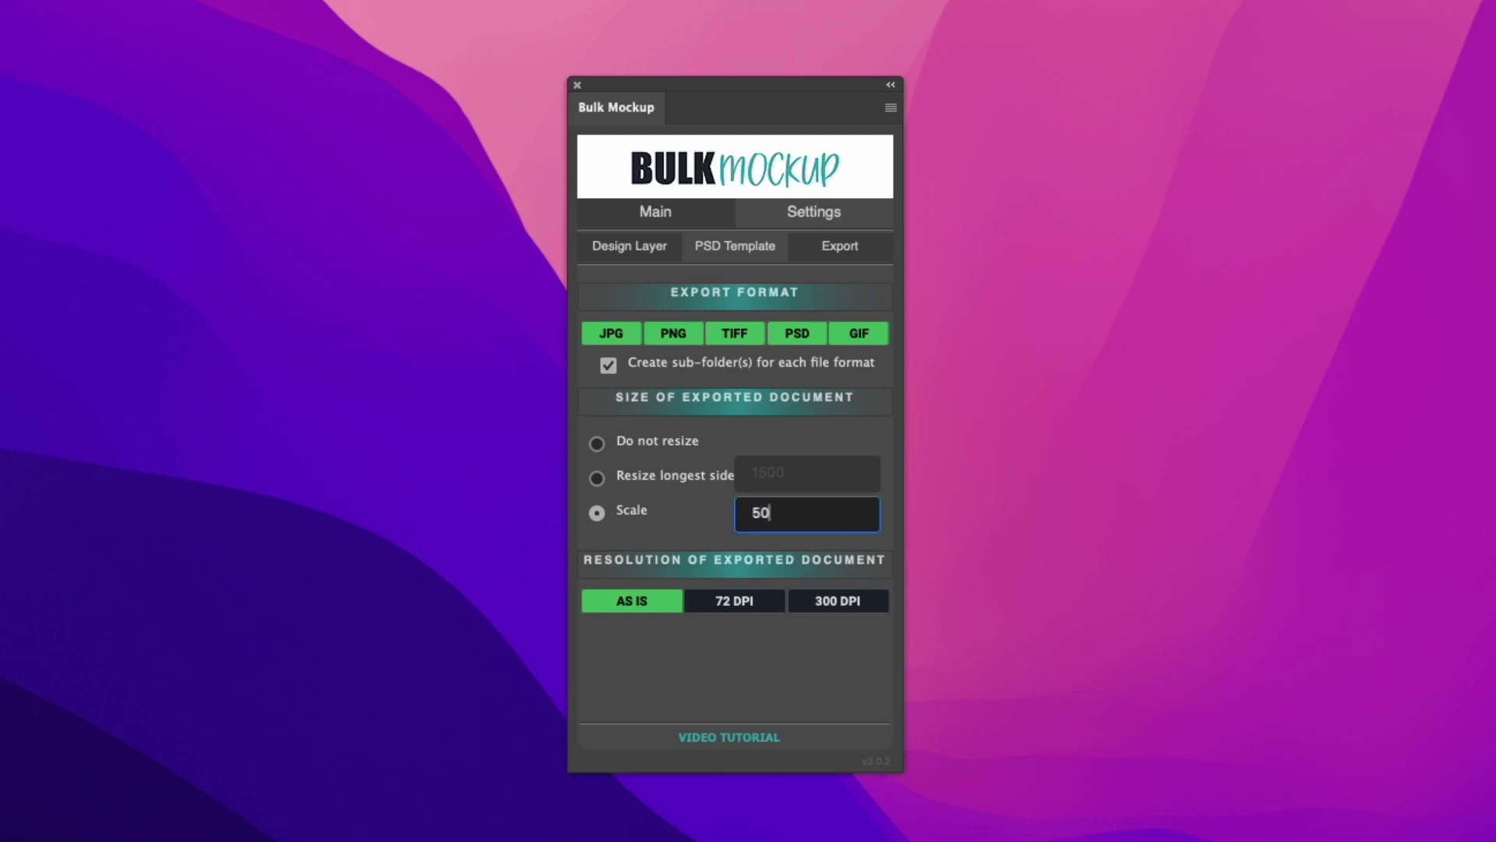
click(713, 505)
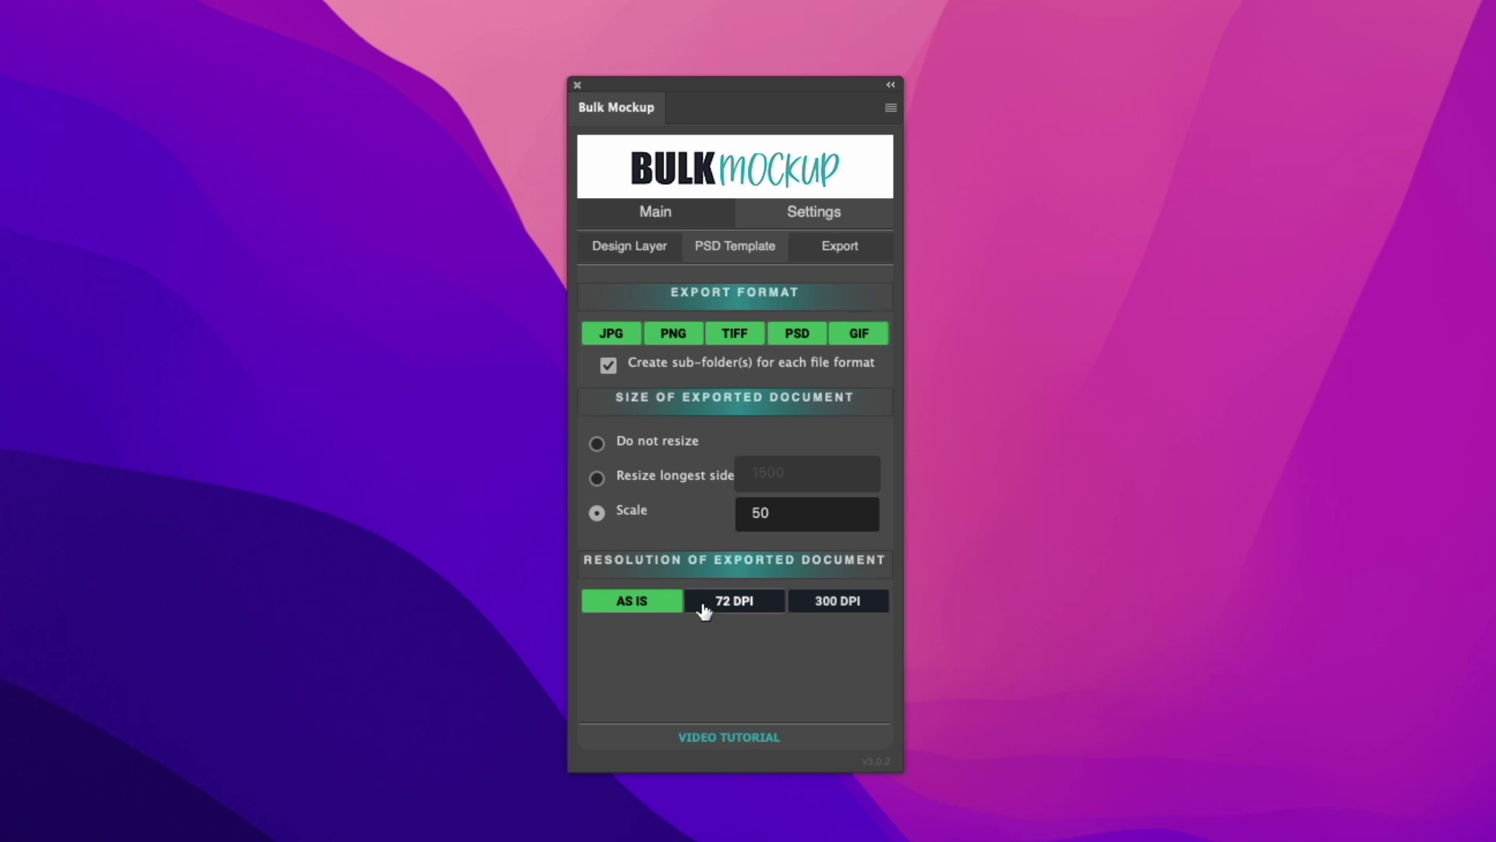
- Try the 72 DPI and 300 DPI export resolutions and return the resolution to As Is
click(750, 608)
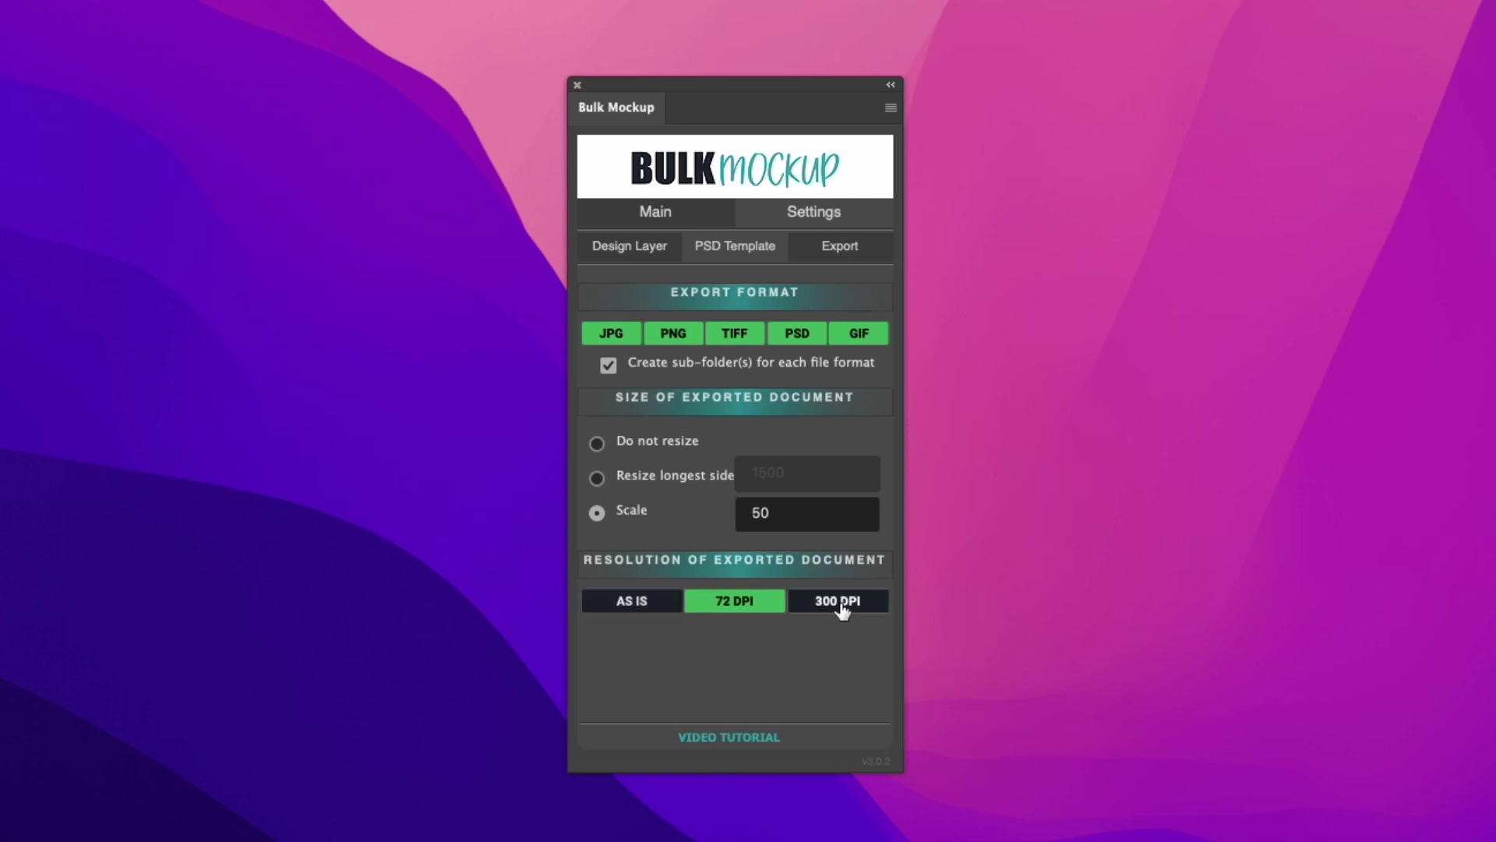
click(840, 607)
click(604, 607)
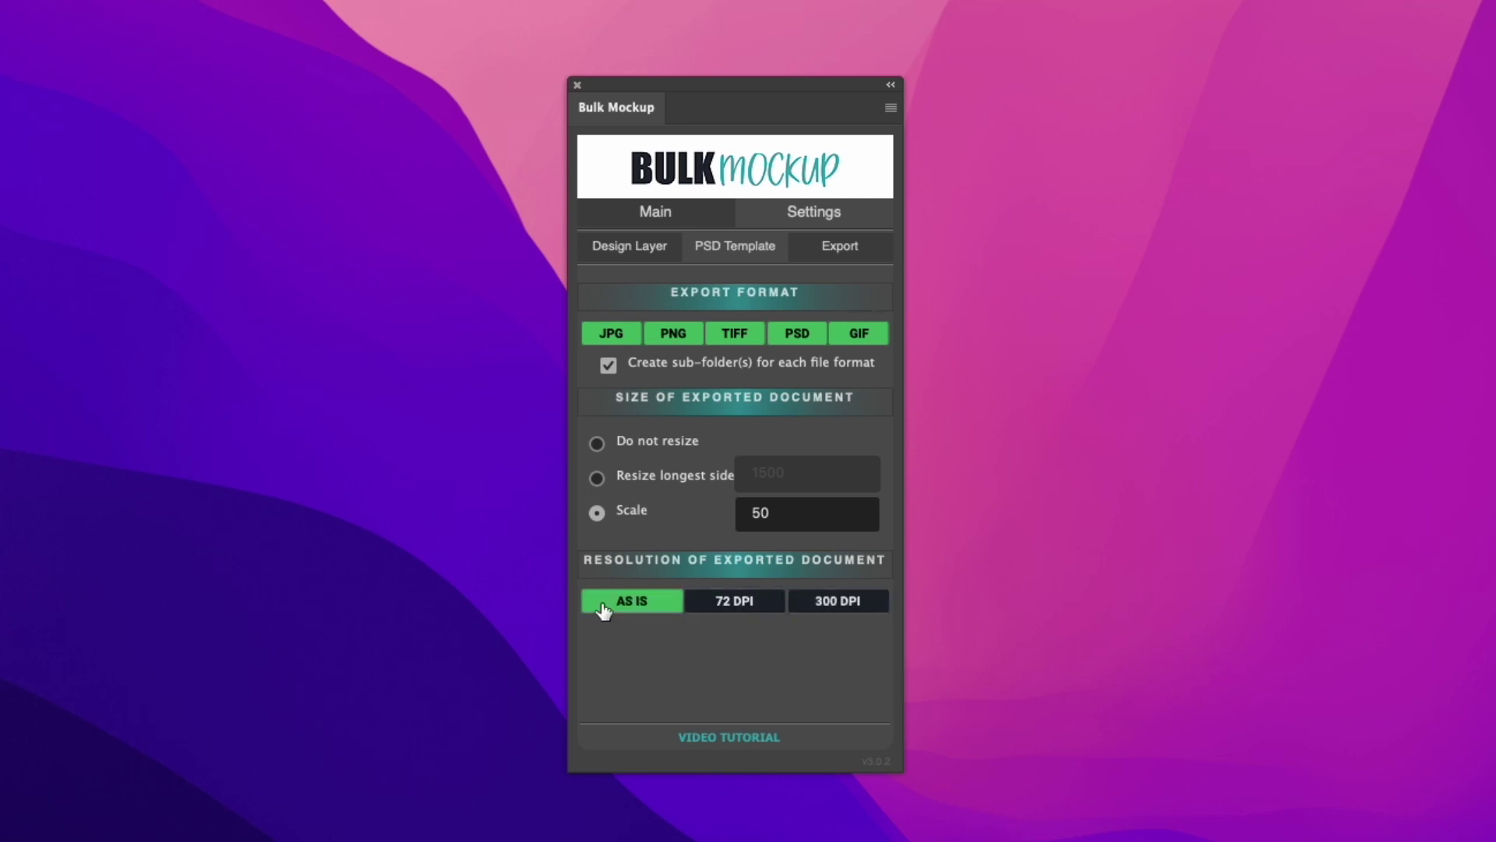
- In the Export settings, try sub-folders by PSD mockup and by design file, and choose to export everything into the 'export' folder
click(854, 249)
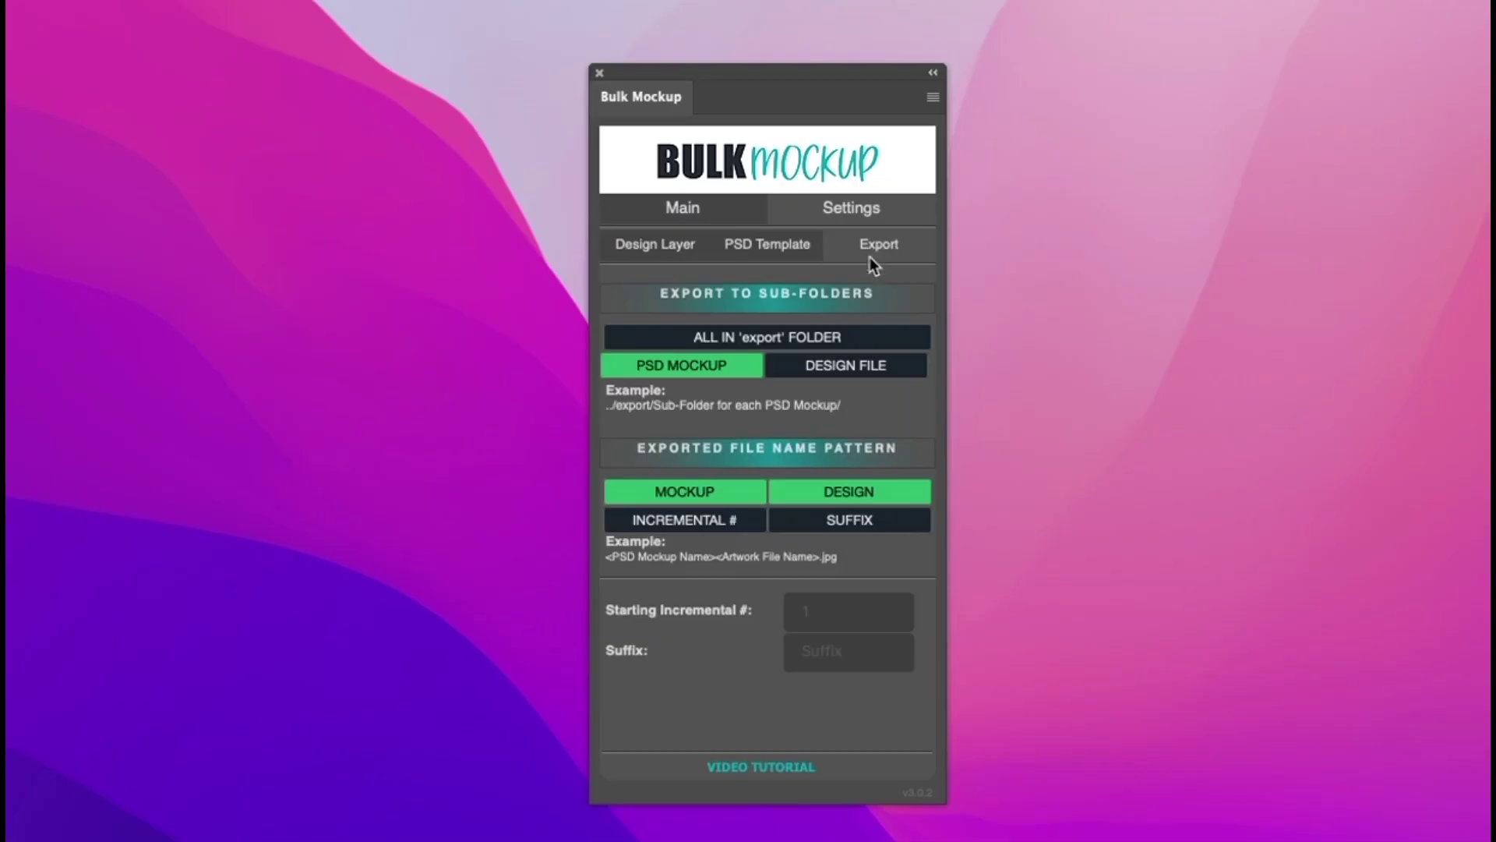
click(769, 346)
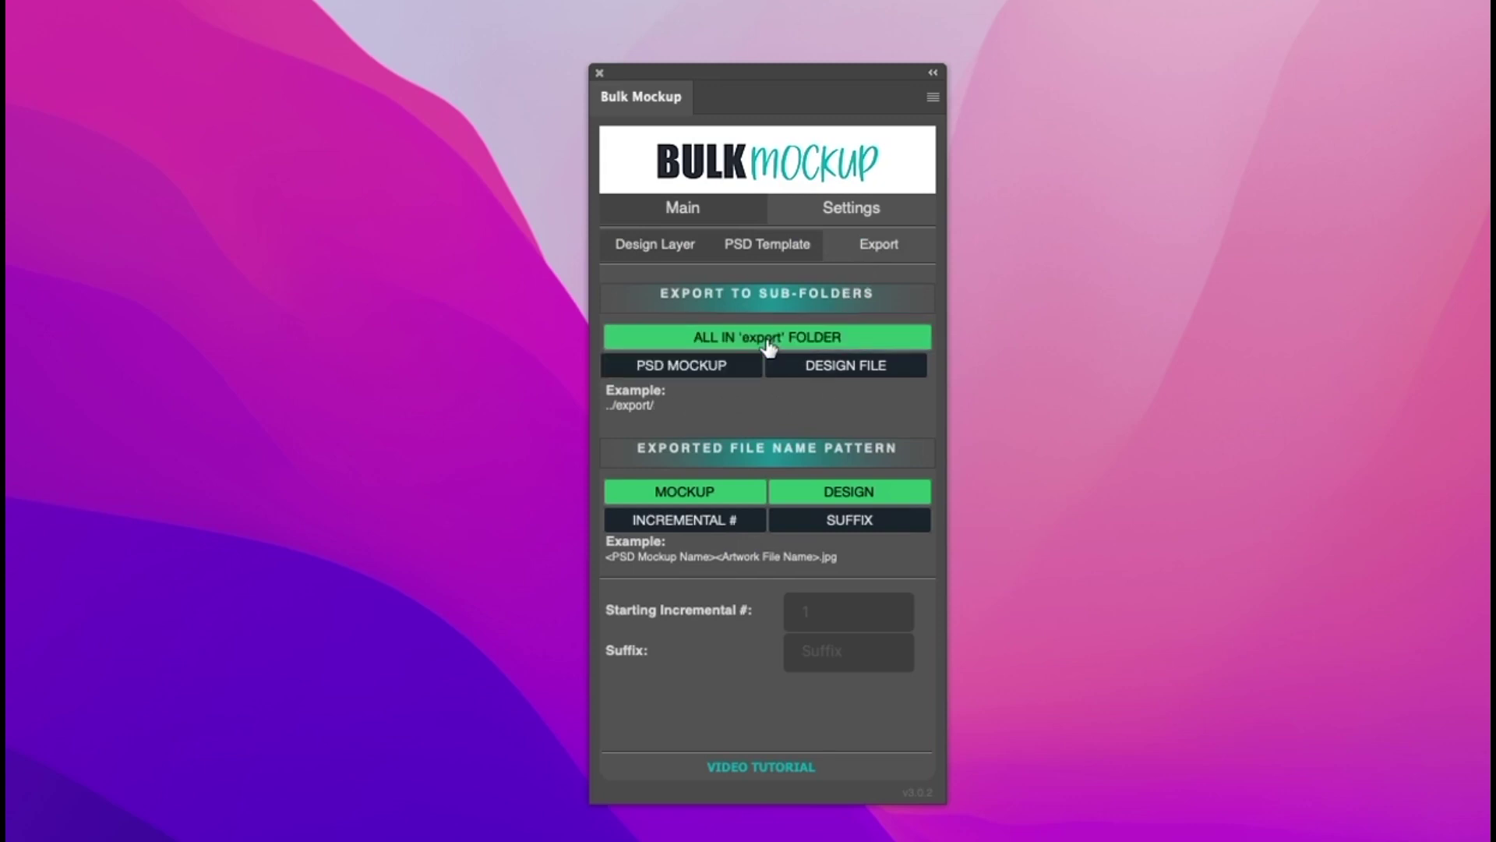
click(712, 372)
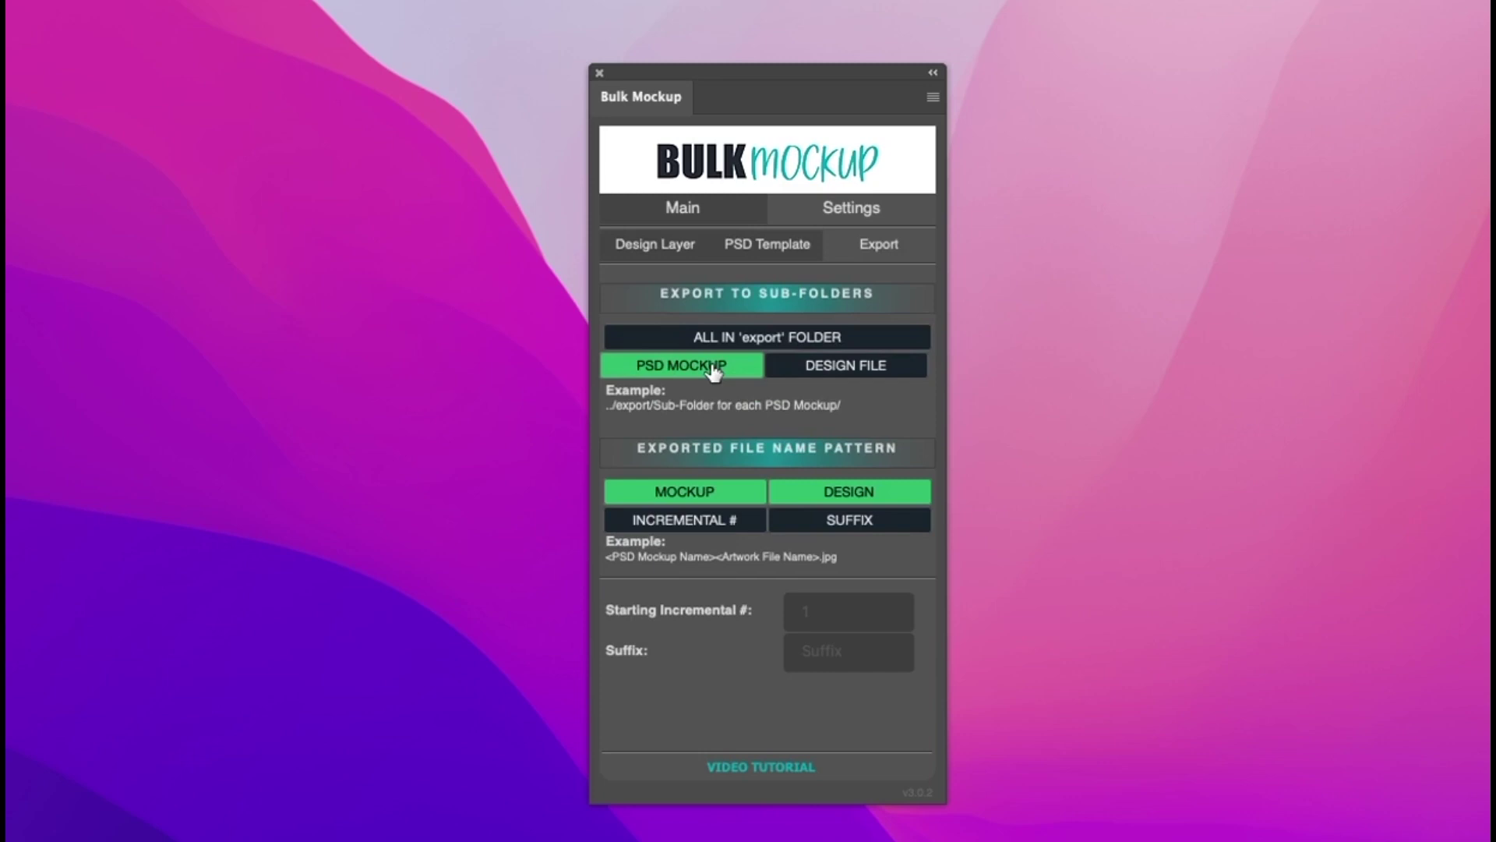
click(896, 378)
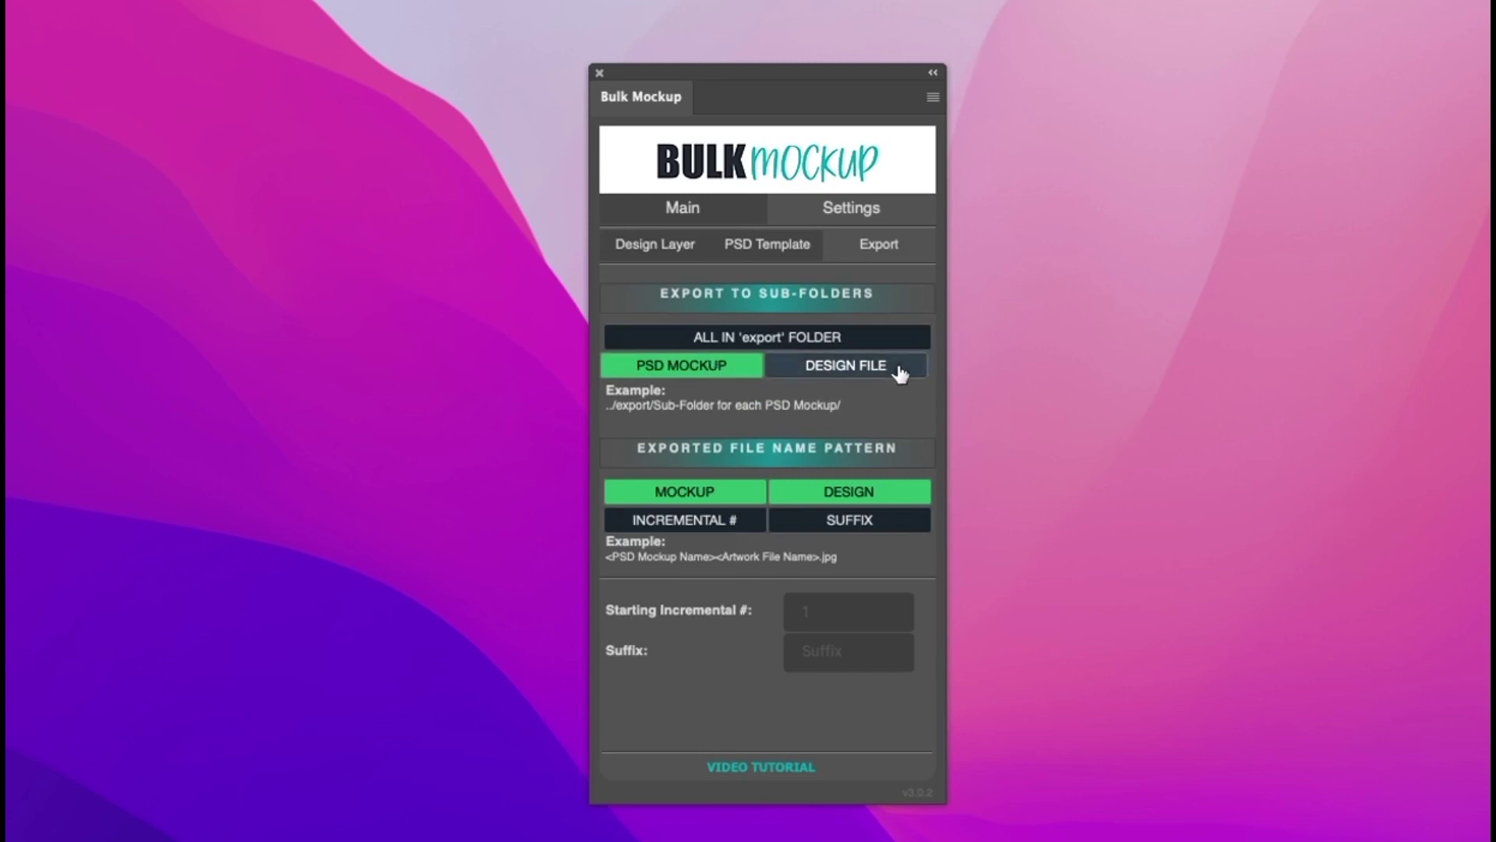
click(832, 345)
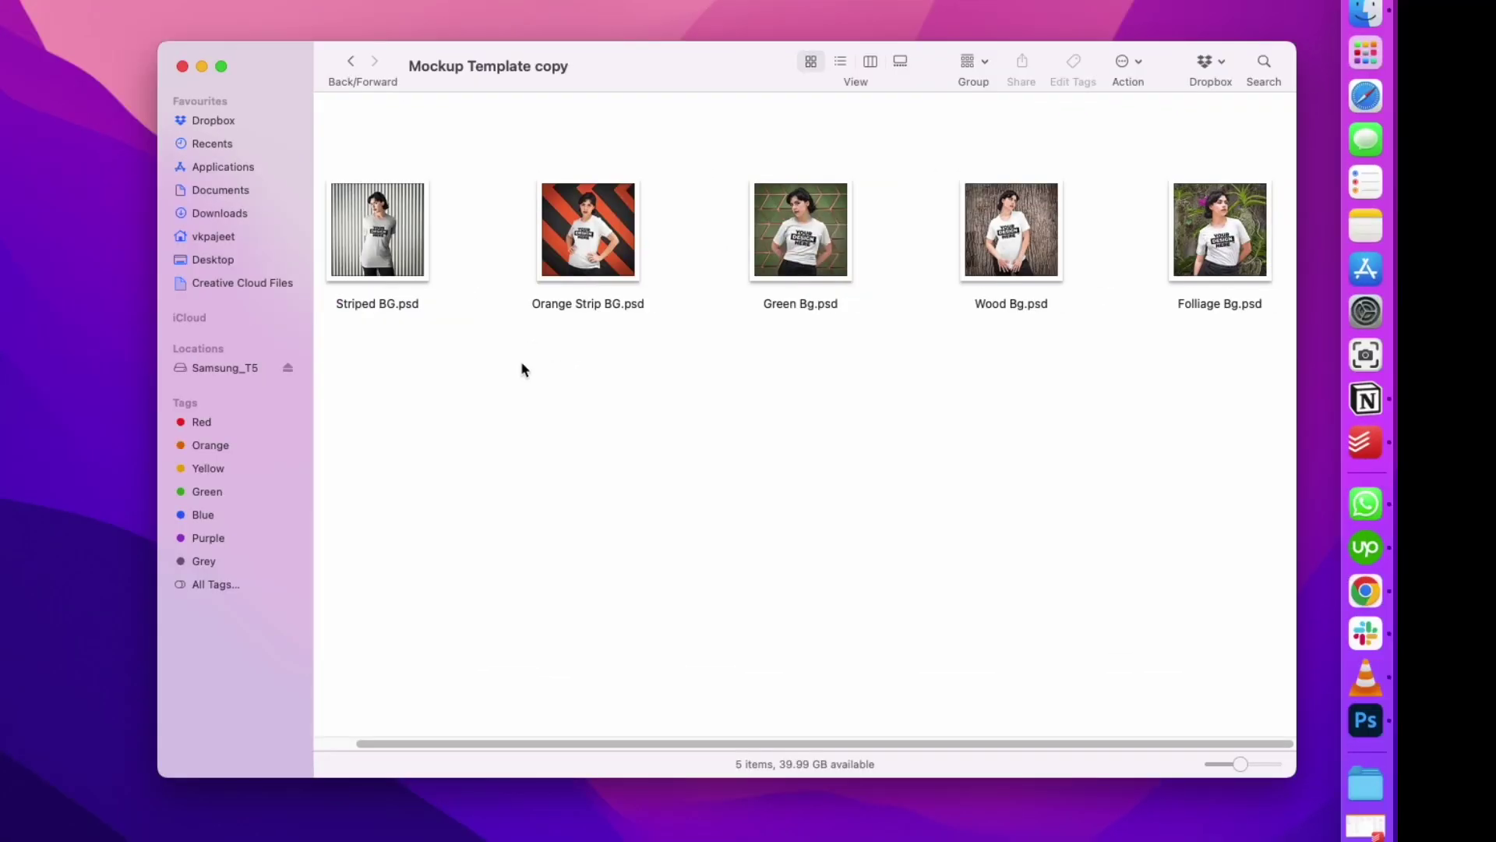
- Switch the export to sub-folders by PSD mockup, and look into the Green Bg folder of the Subfolder by Psd Template example in Finder
click(349, 62)
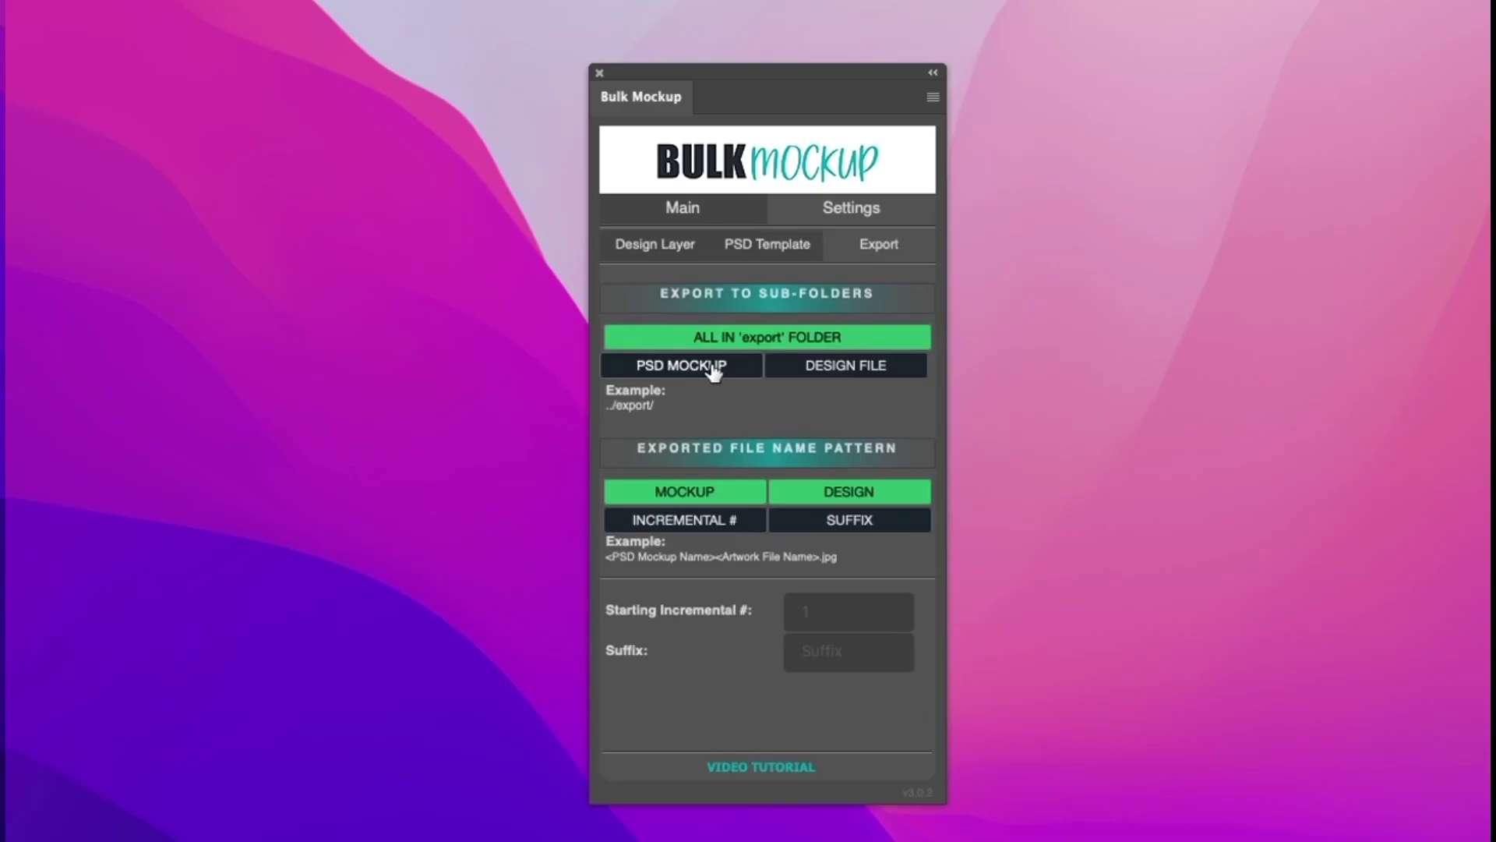
click(711, 371)
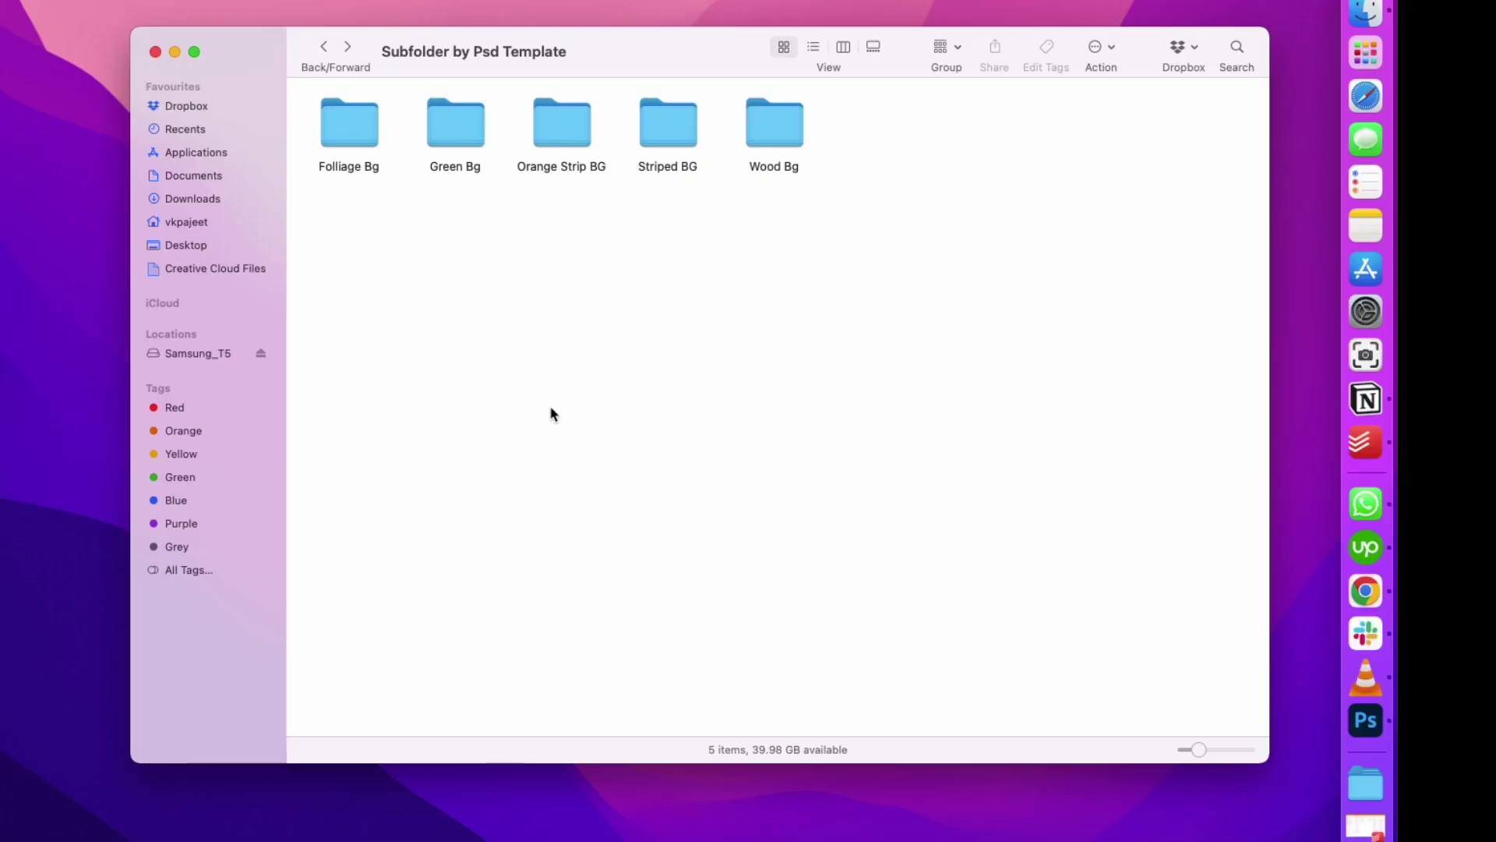
double_click(462, 140)
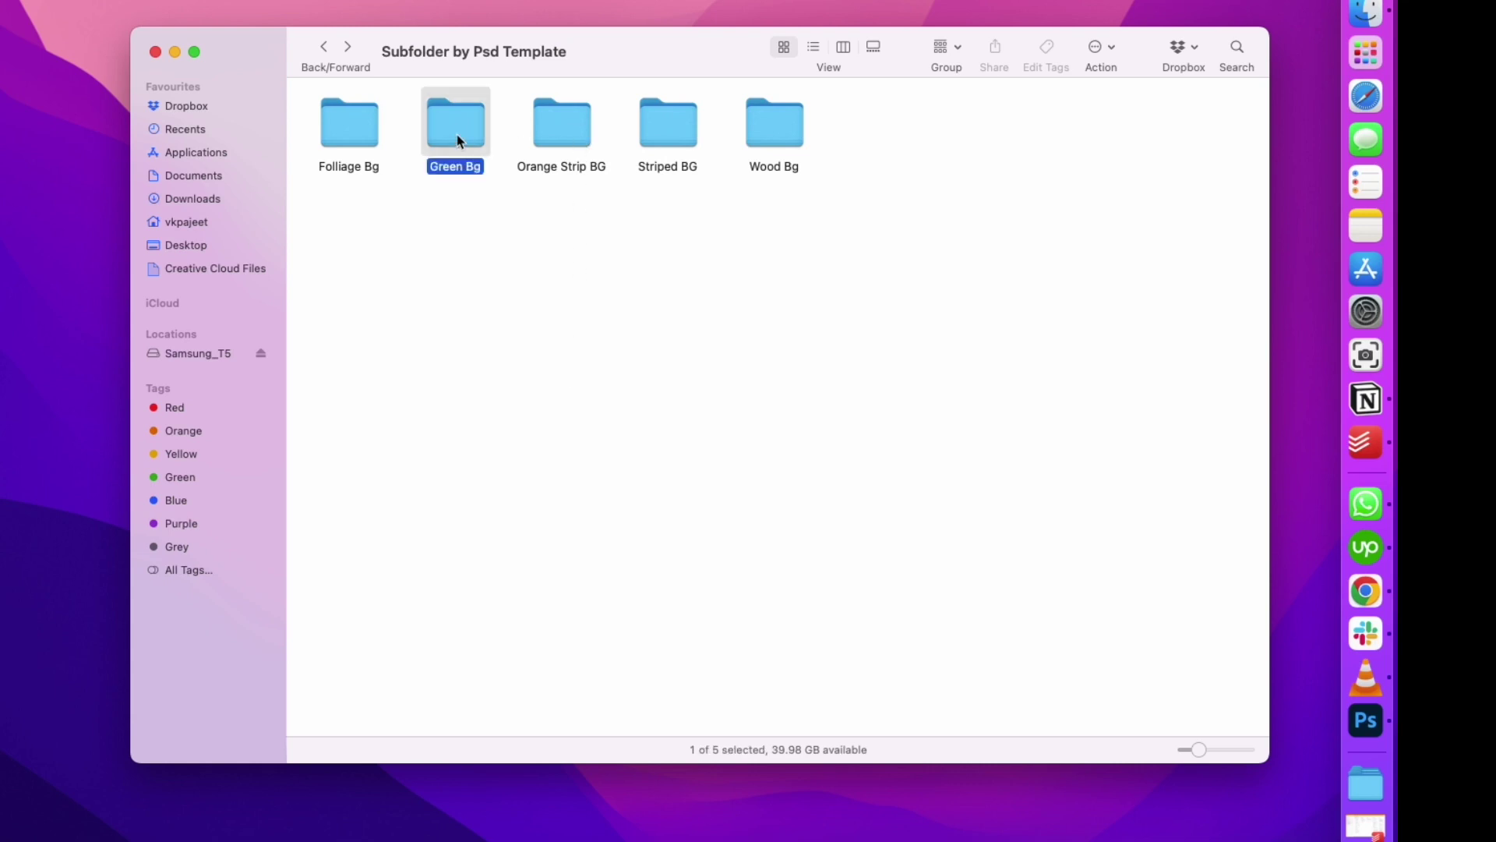
click(324, 49)
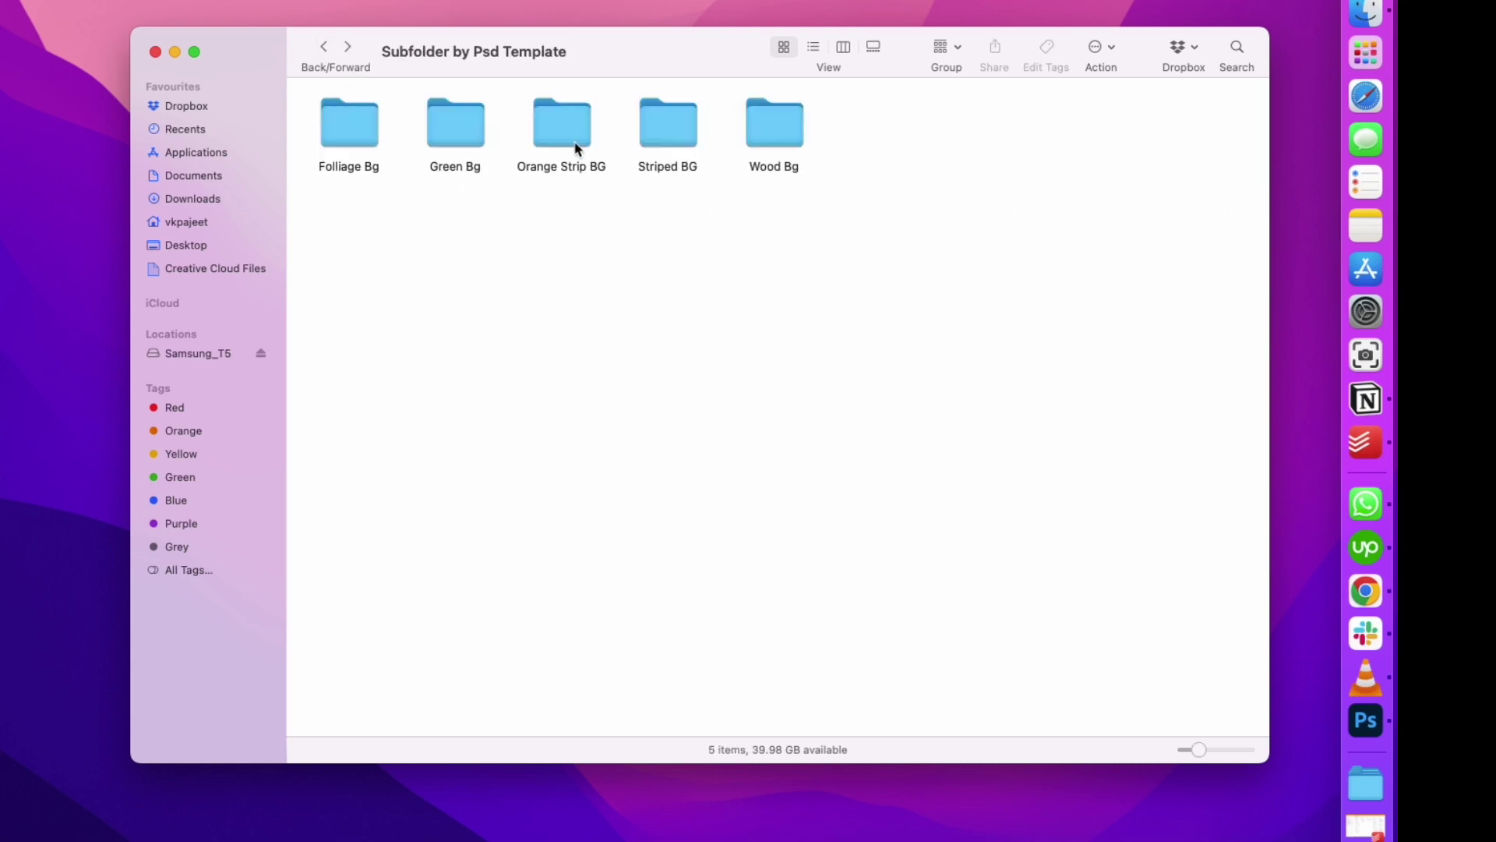
click(324, 48)
click(324, 49)
click(324, 48)
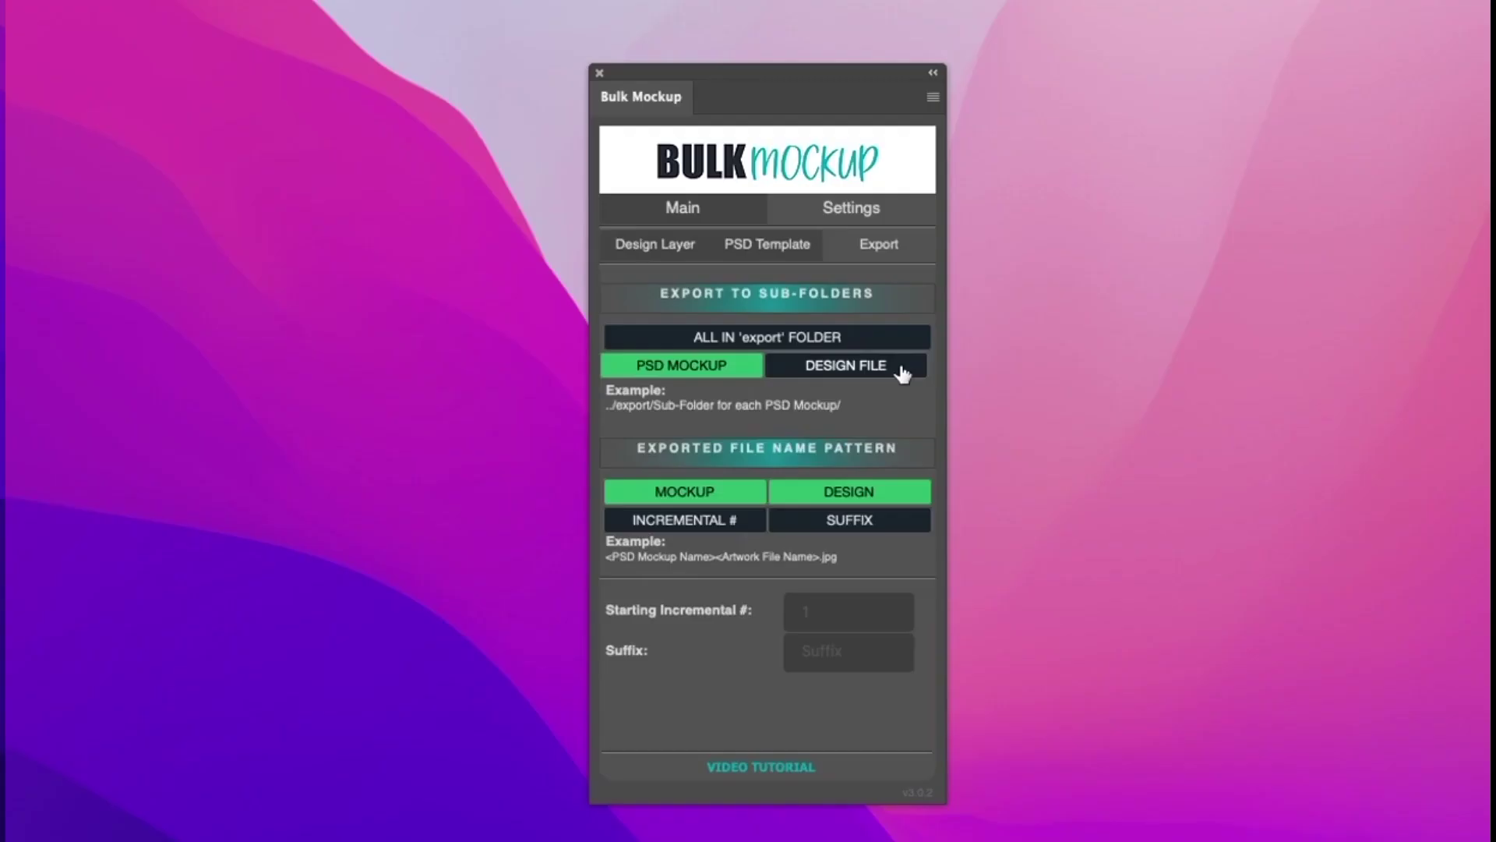
- Switch the export to sub-folders by design file, and view the example's donald duck sailor and i do what i want folders in Finder
click(893, 371)
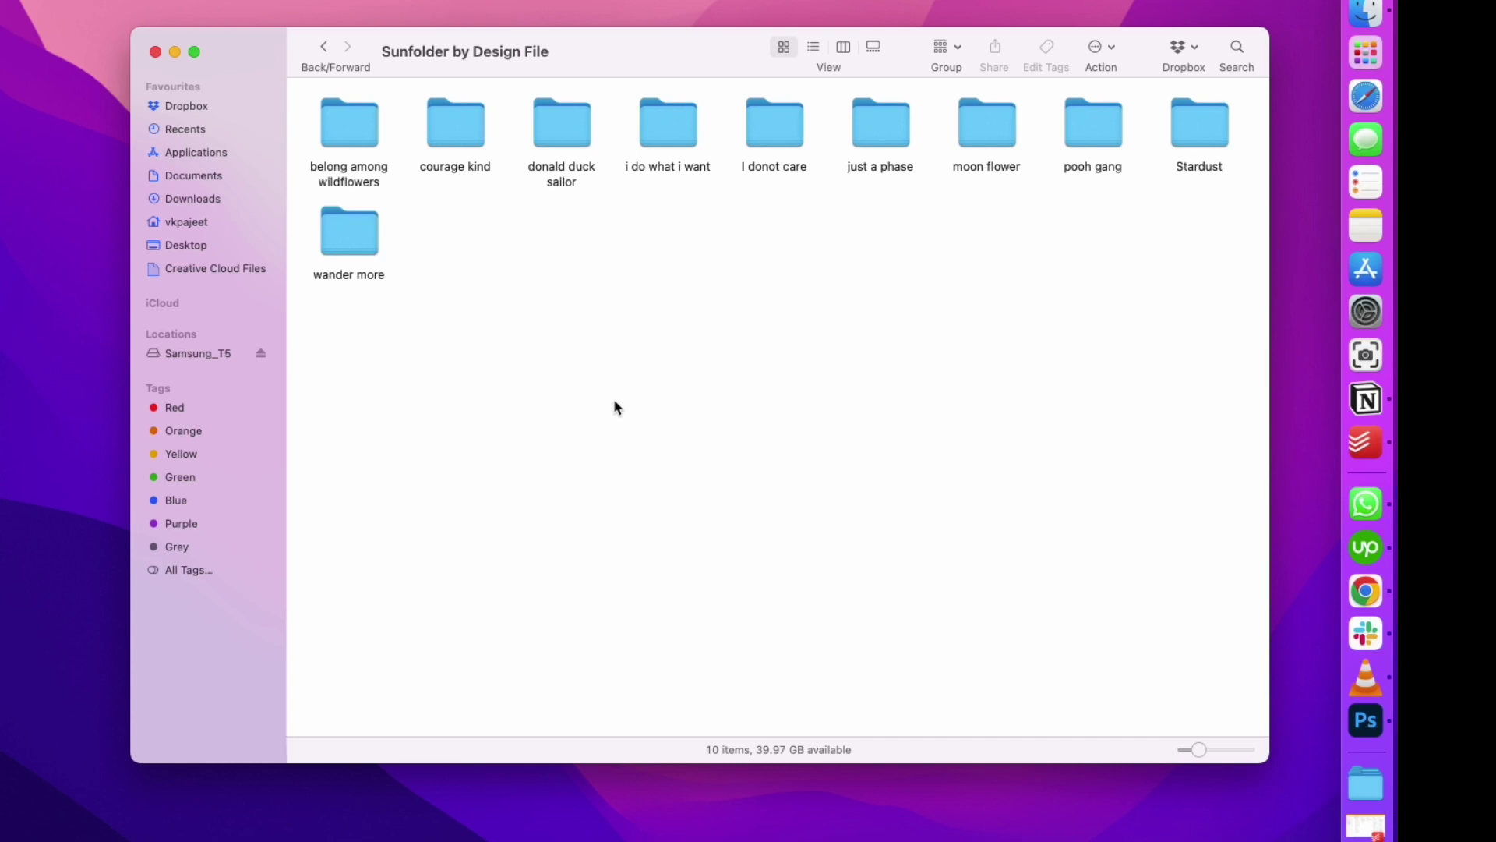
double_click(565, 118)
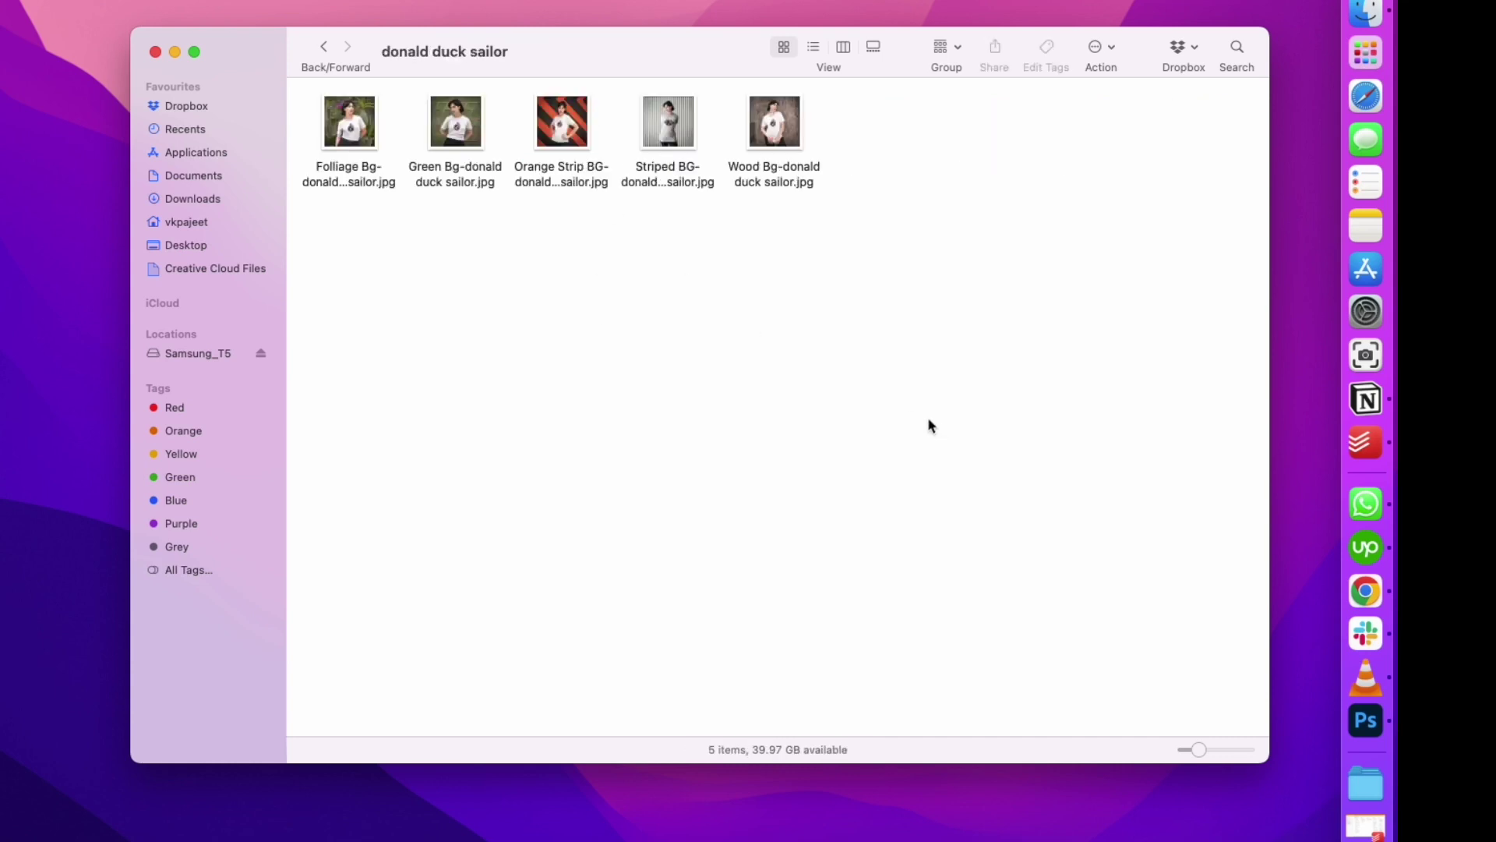
click(1222, 750)
click(321, 48)
click(699, 143)
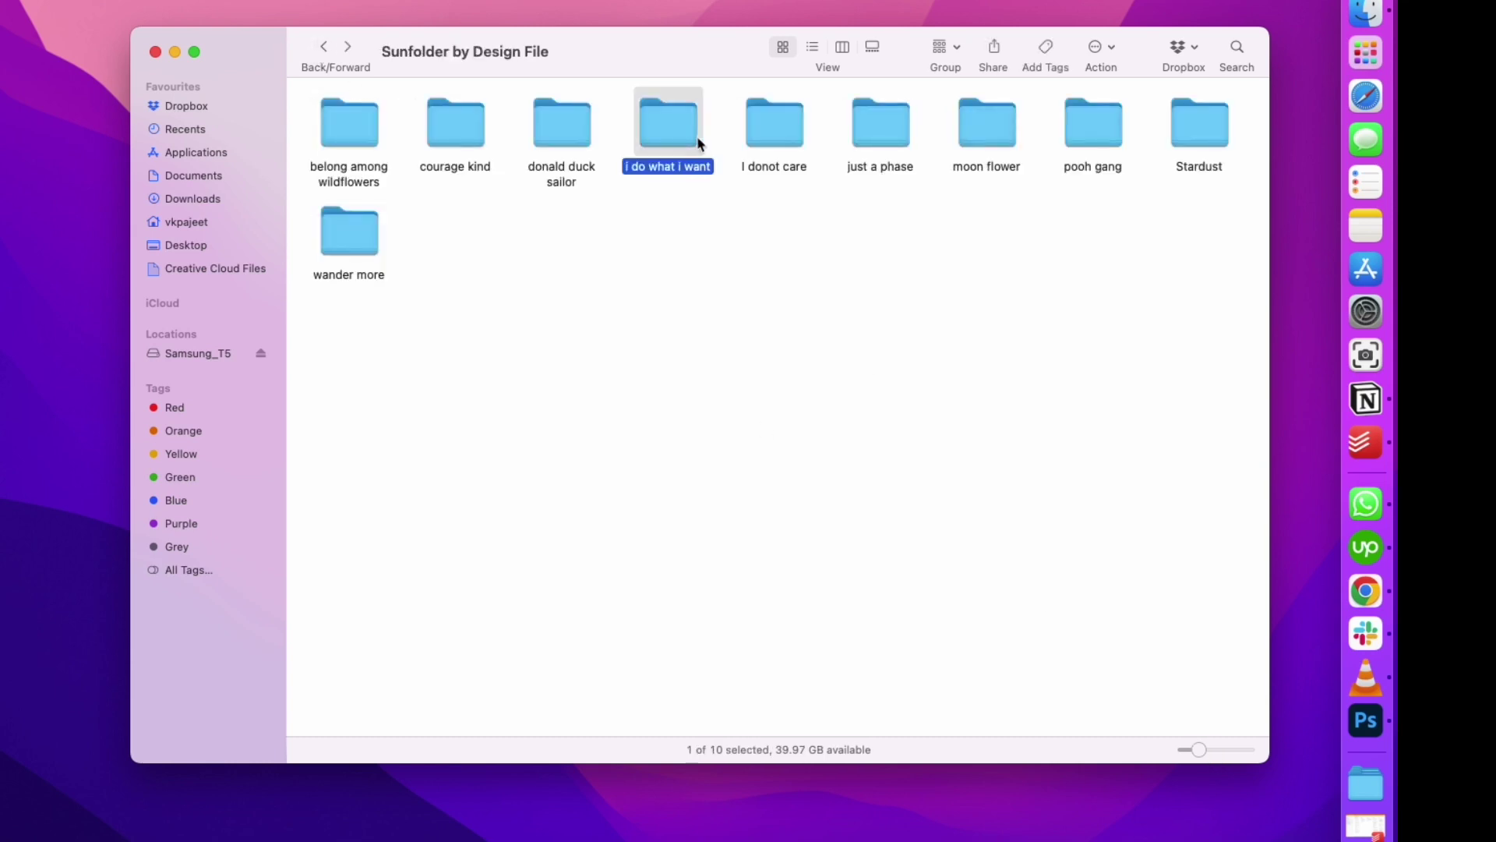
double_click(699, 143)
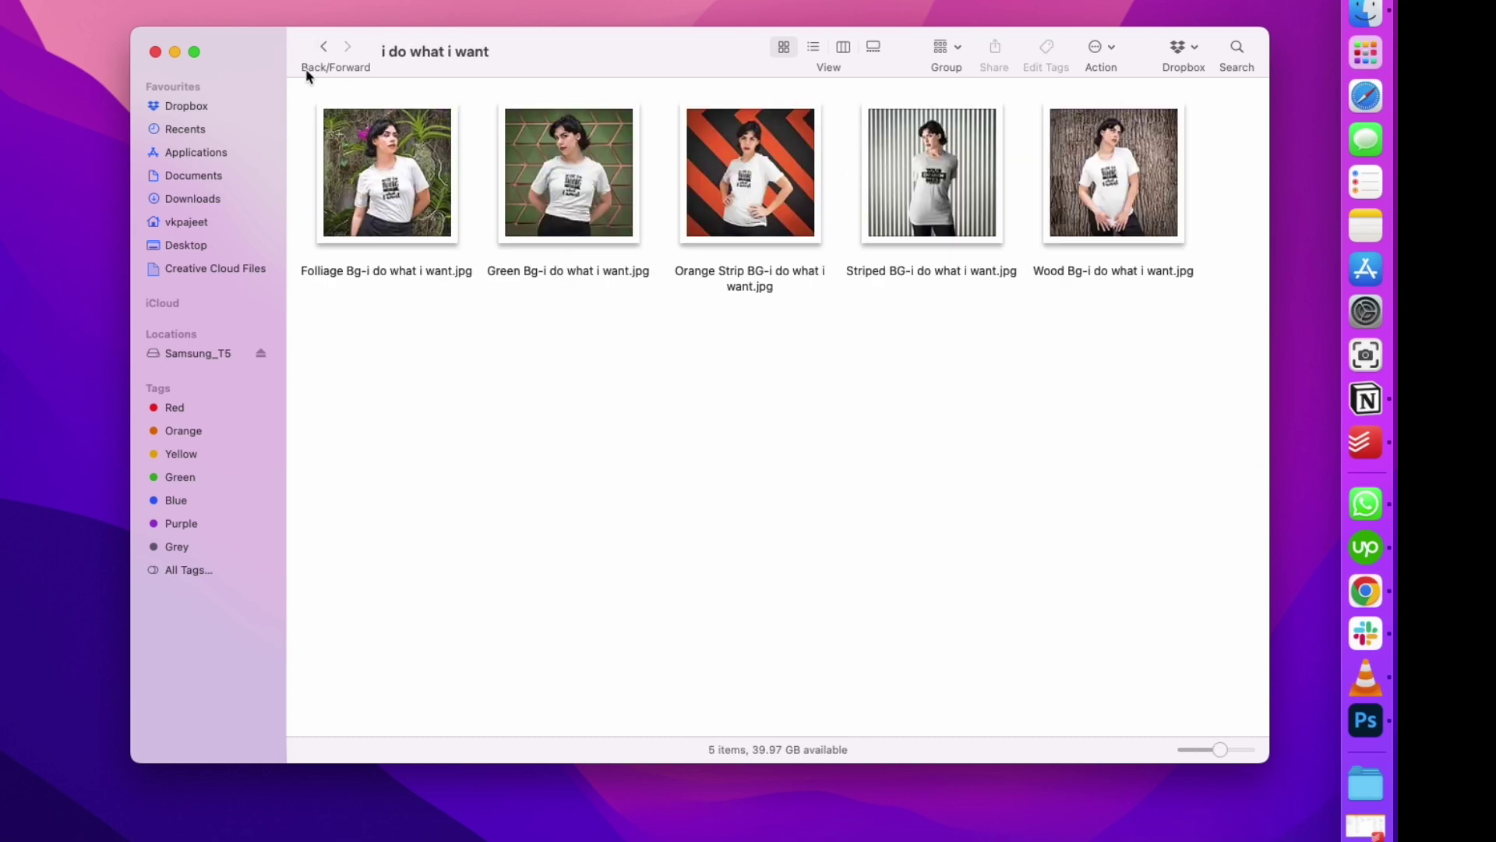
click(322, 48)
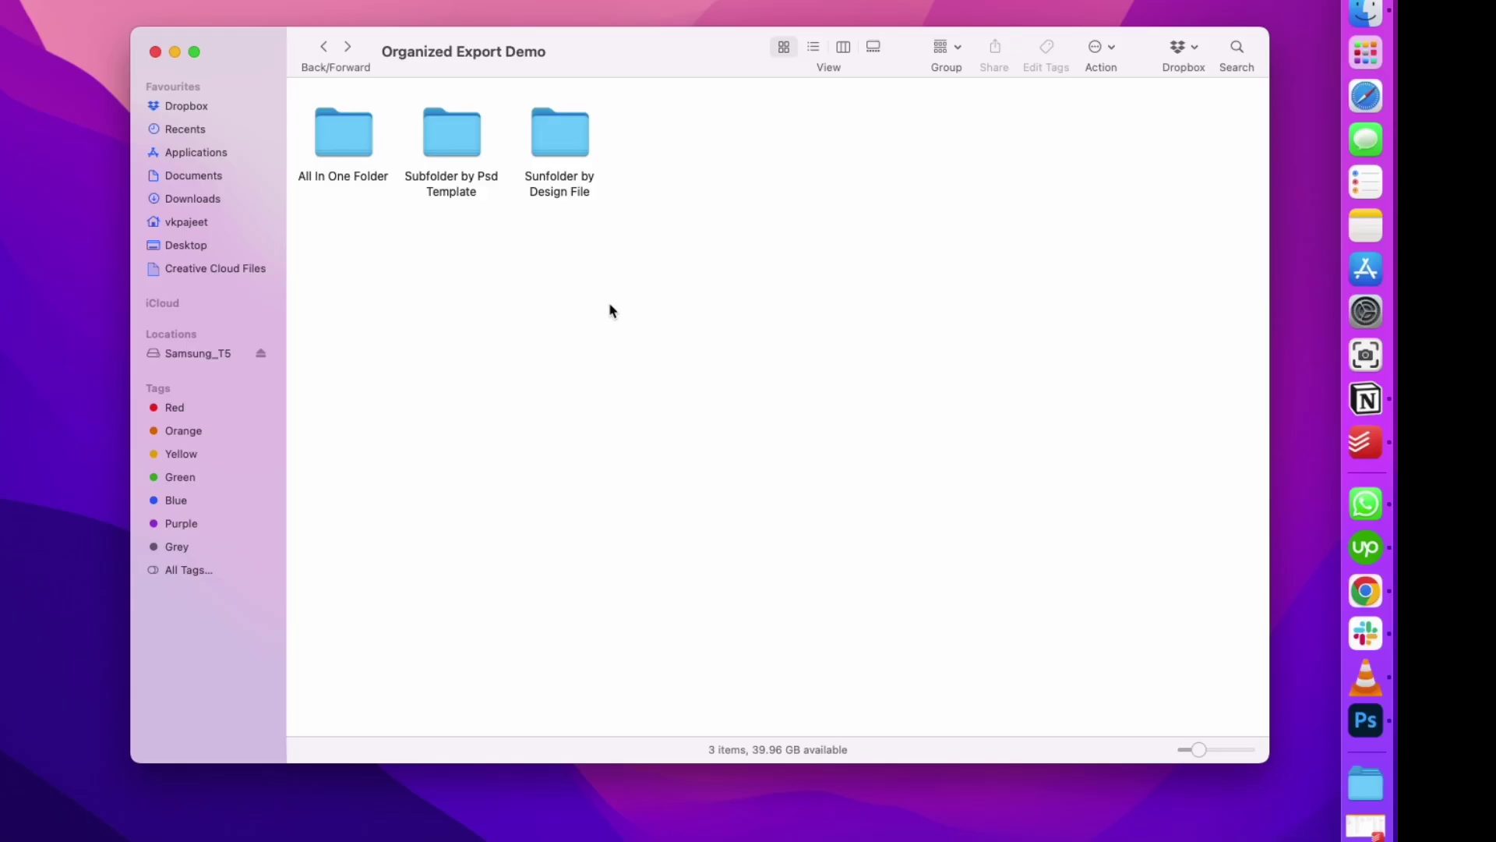
- Look through the exported mockups in the All In One Folder example in Organized Export Demo
double_click(358, 156)
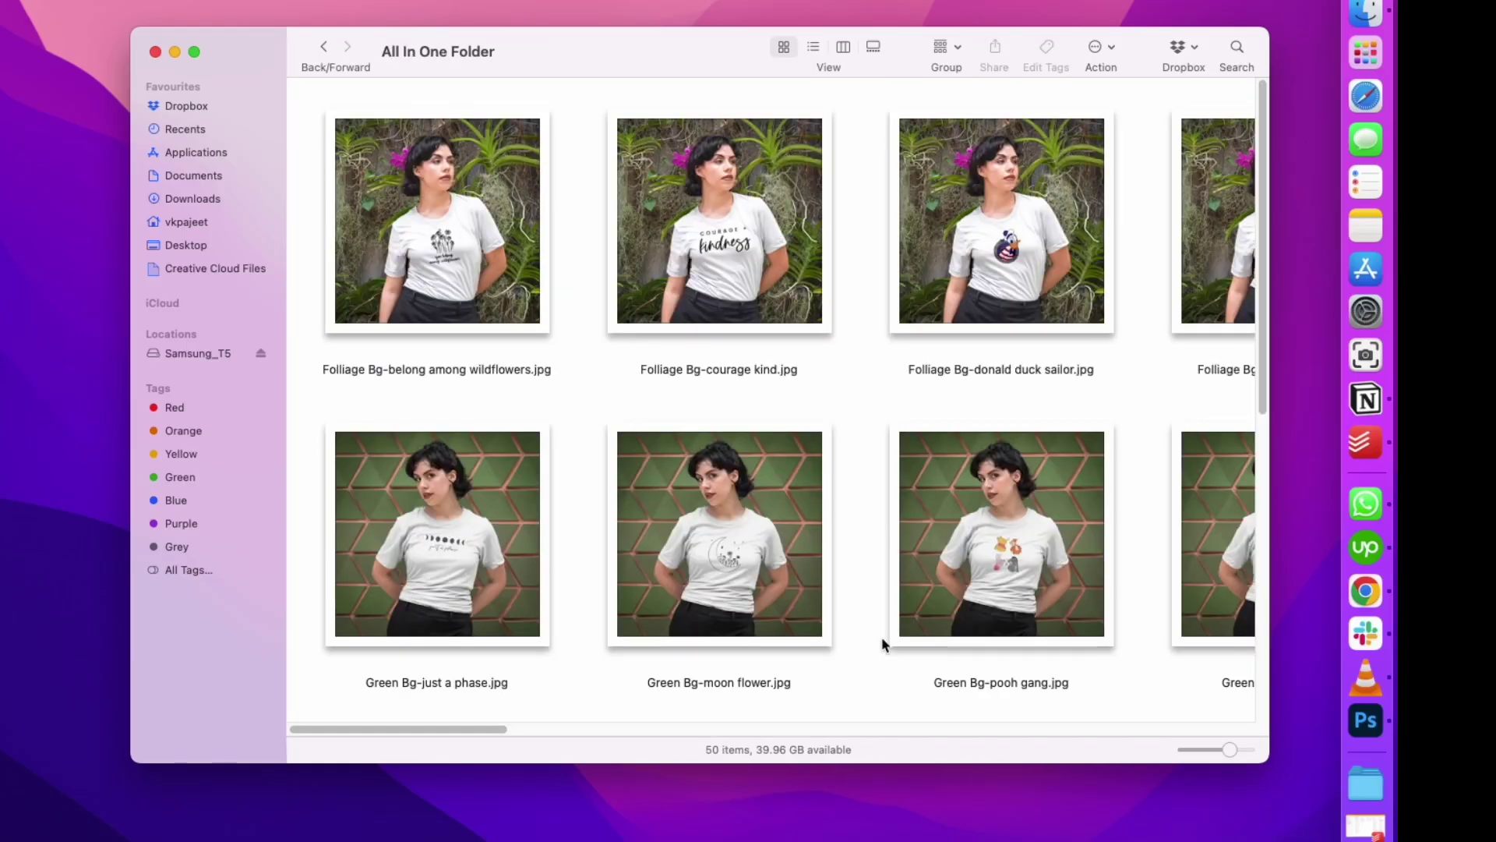
scroll(658, 387, down, 3)
scroll(657, 387, down, 5)
scroll(668, 438, up, 6)
drag(1227, 749, 1214, 749)
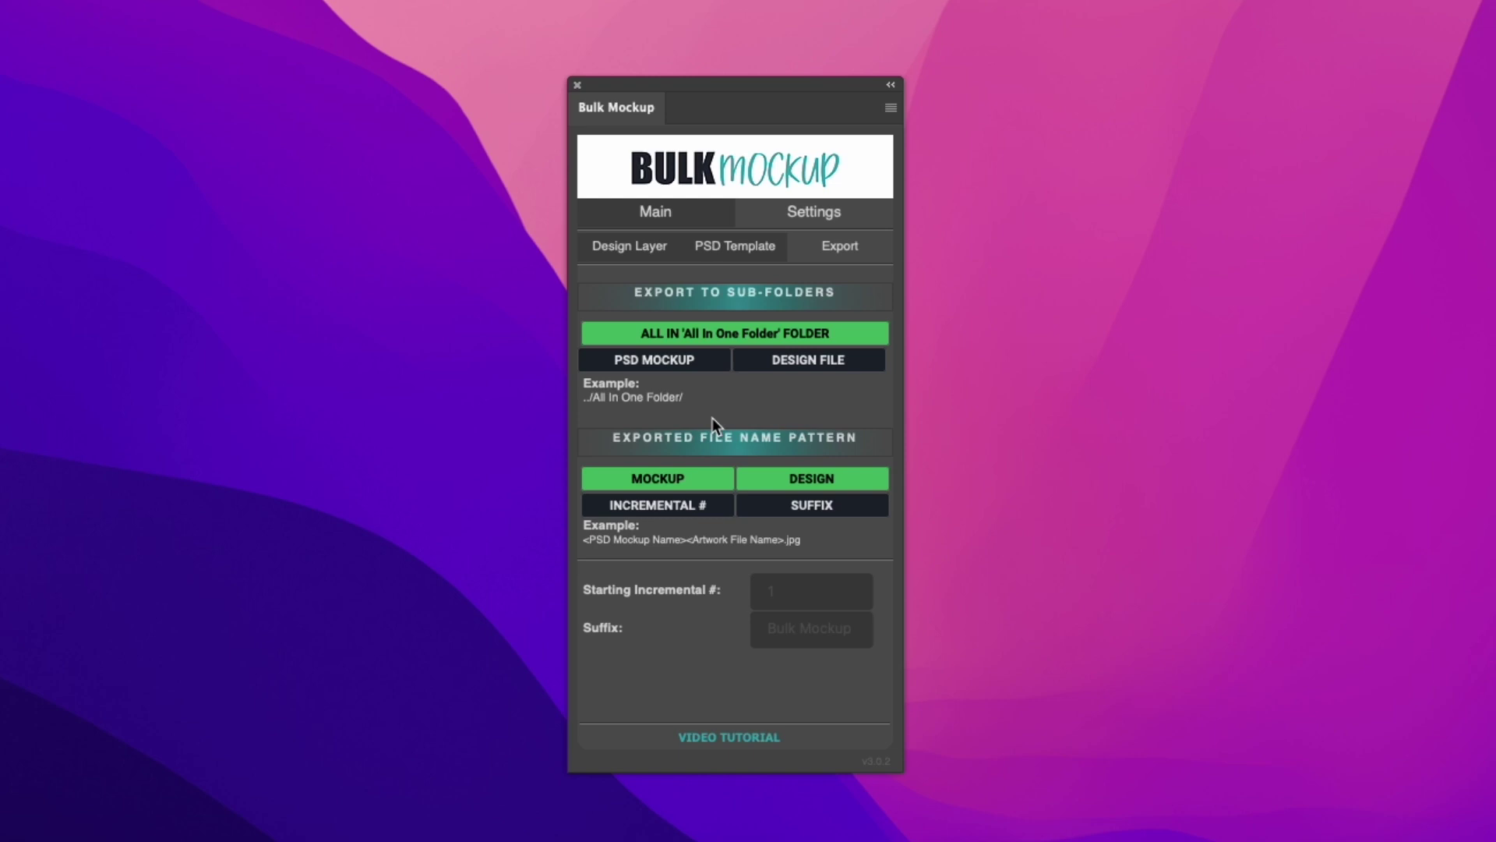
- In Bulk Mockup, build the exported file name pattern from the incremental number, mockup name, design name and suffix
click(811, 505)
click(811, 507)
click(805, 477)
click(635, 484)
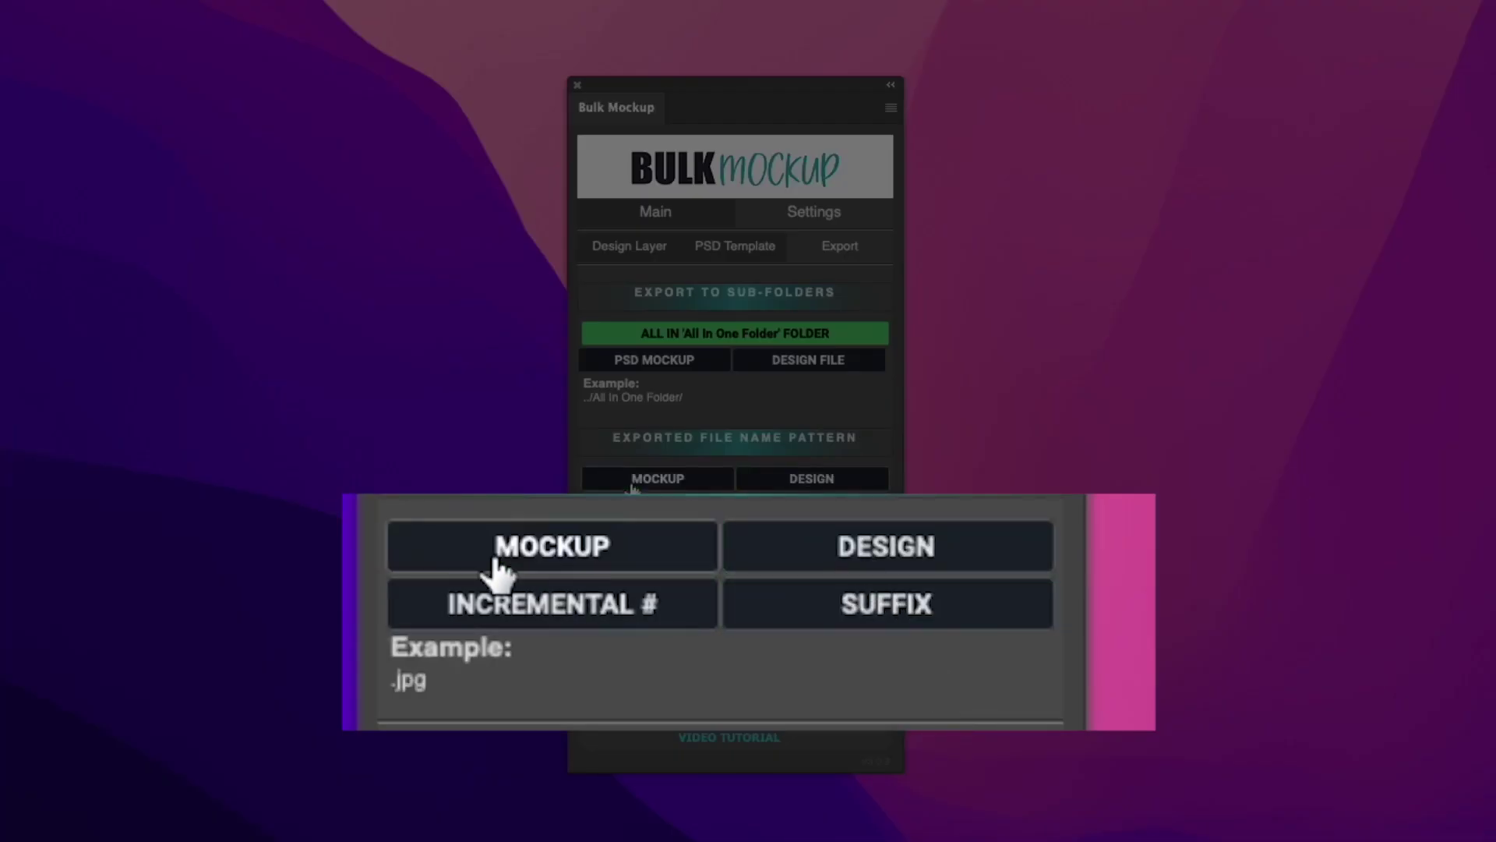
click(630, 504)
click(640, 485)
click(817, 482)
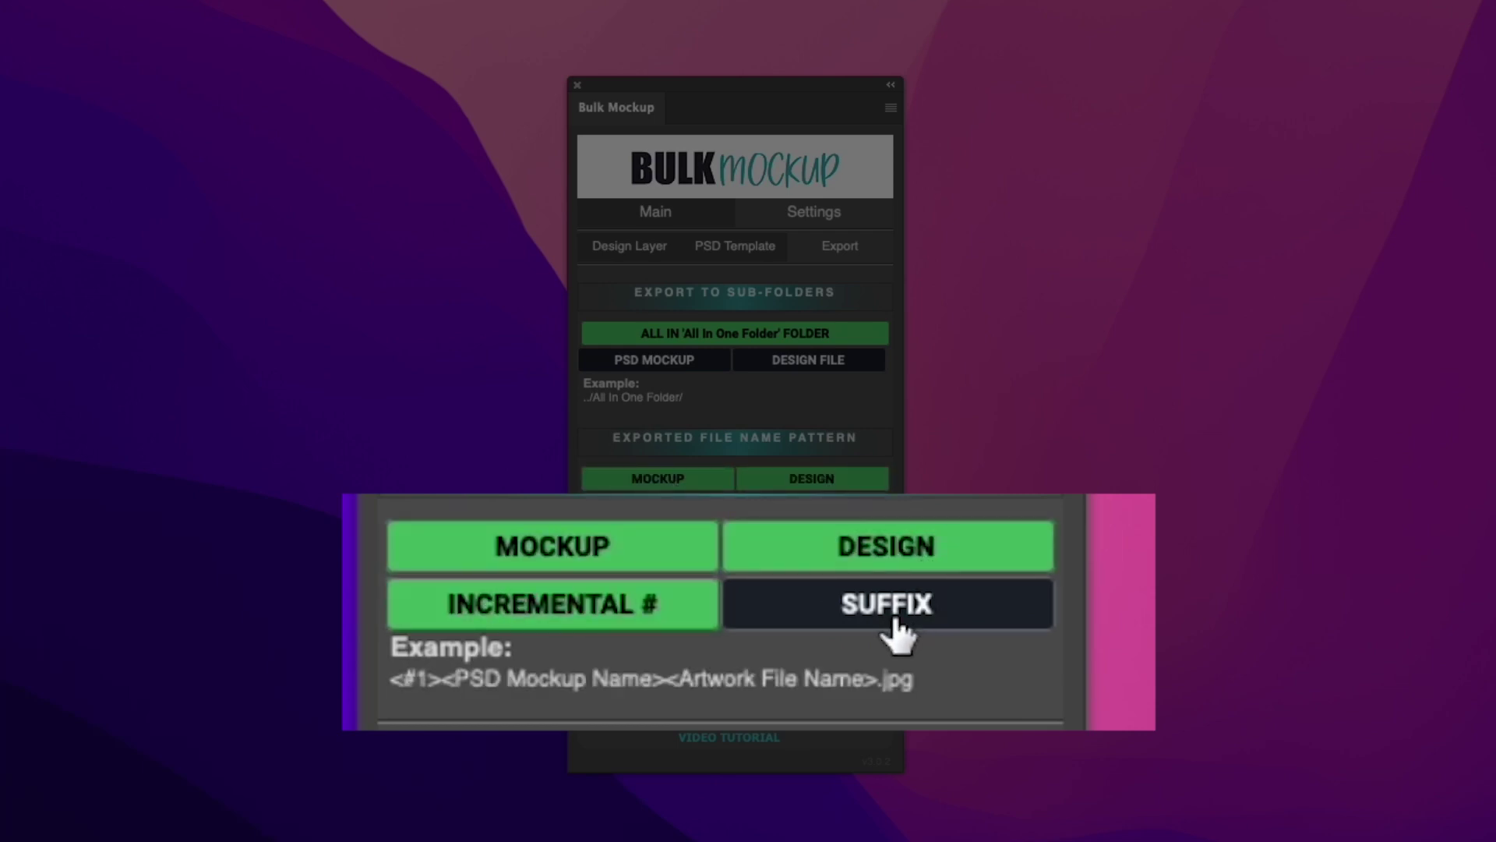
click(815, 508)
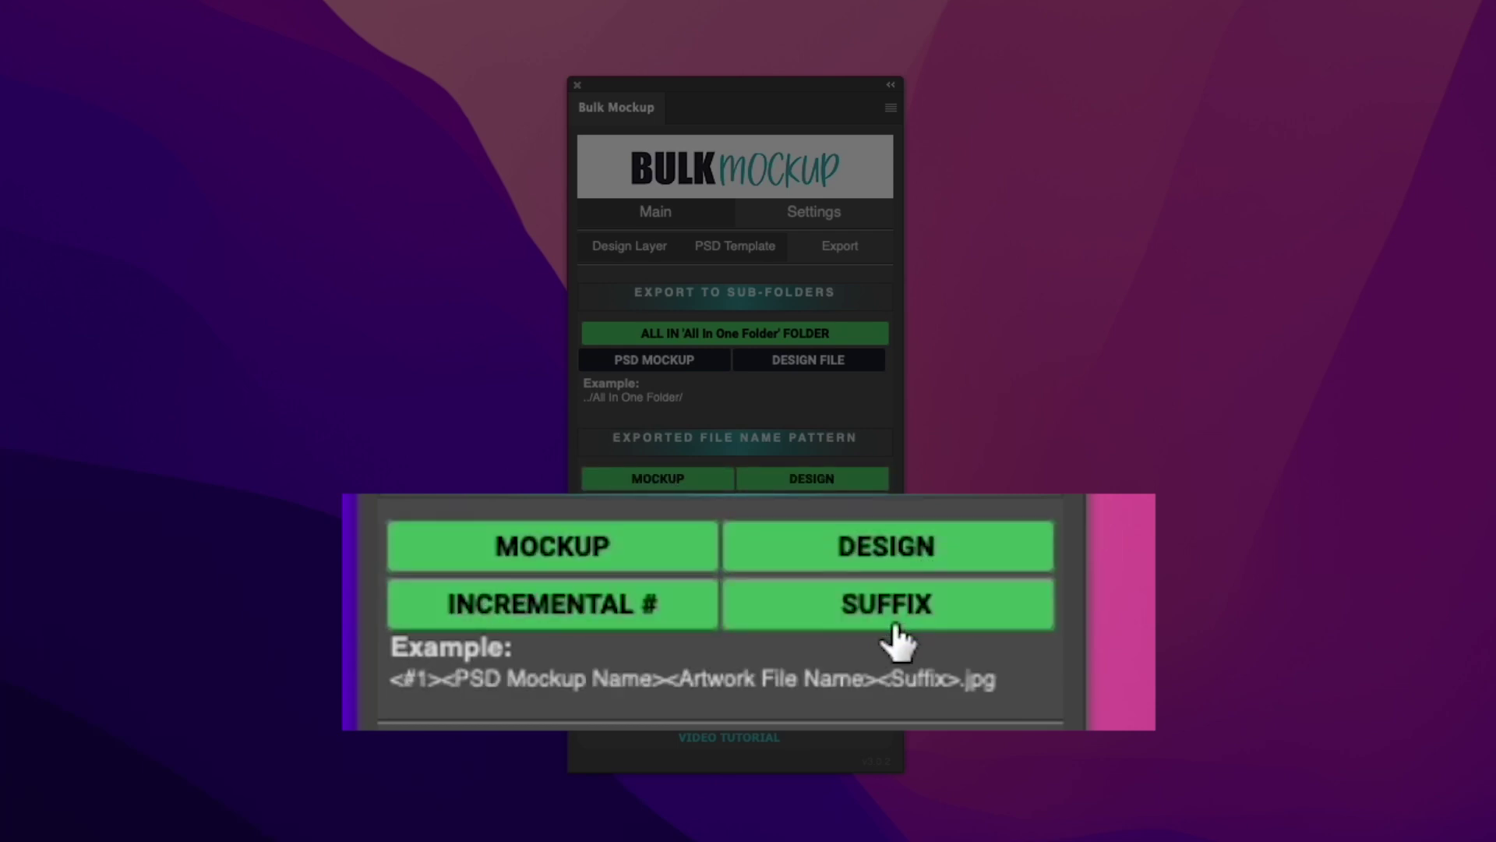